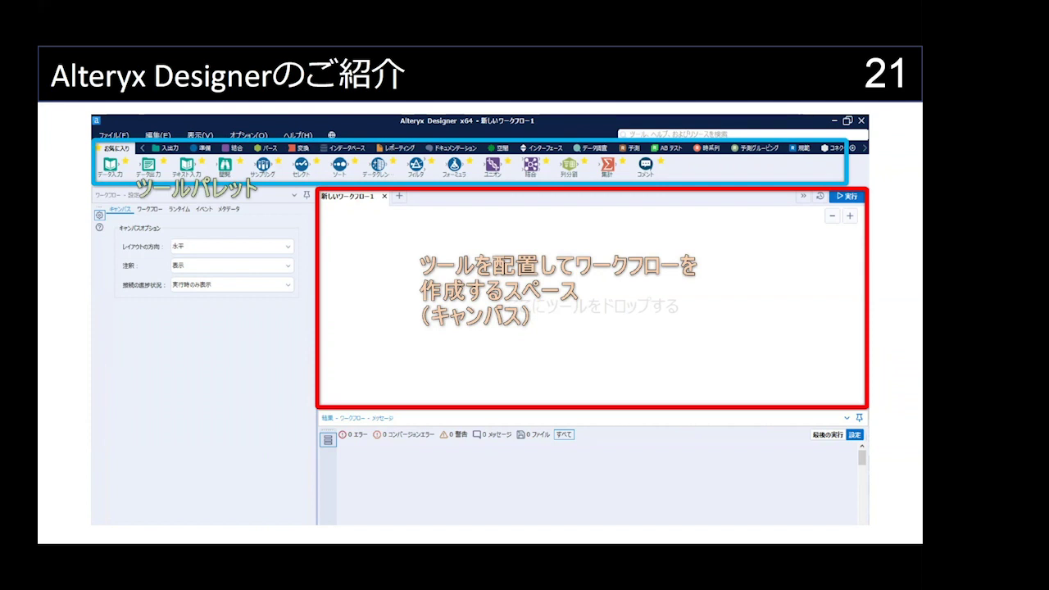
pyautogui.click(489, 73)
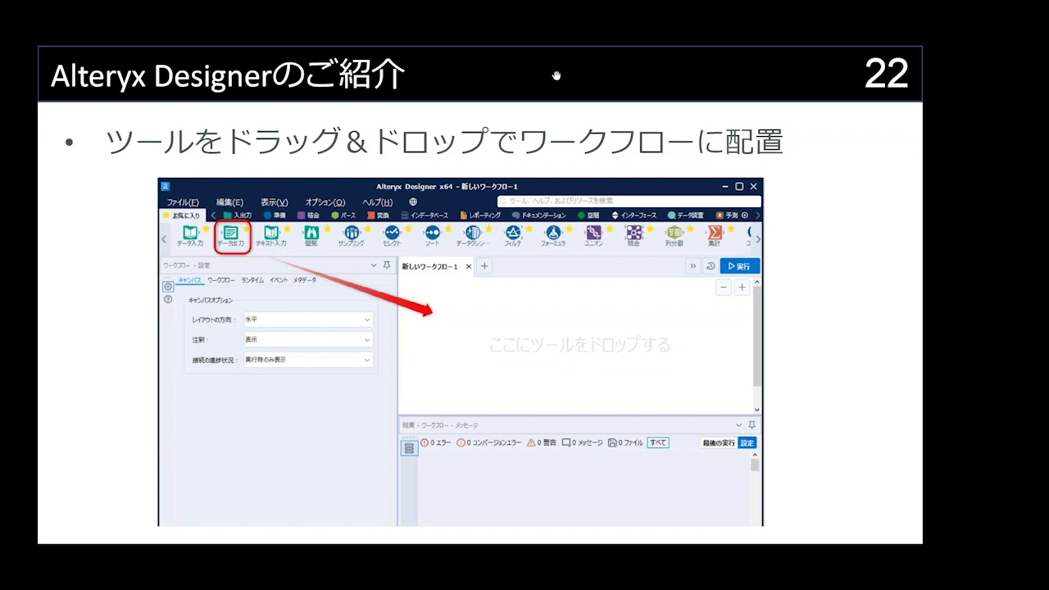
pyautogui.press('Right')
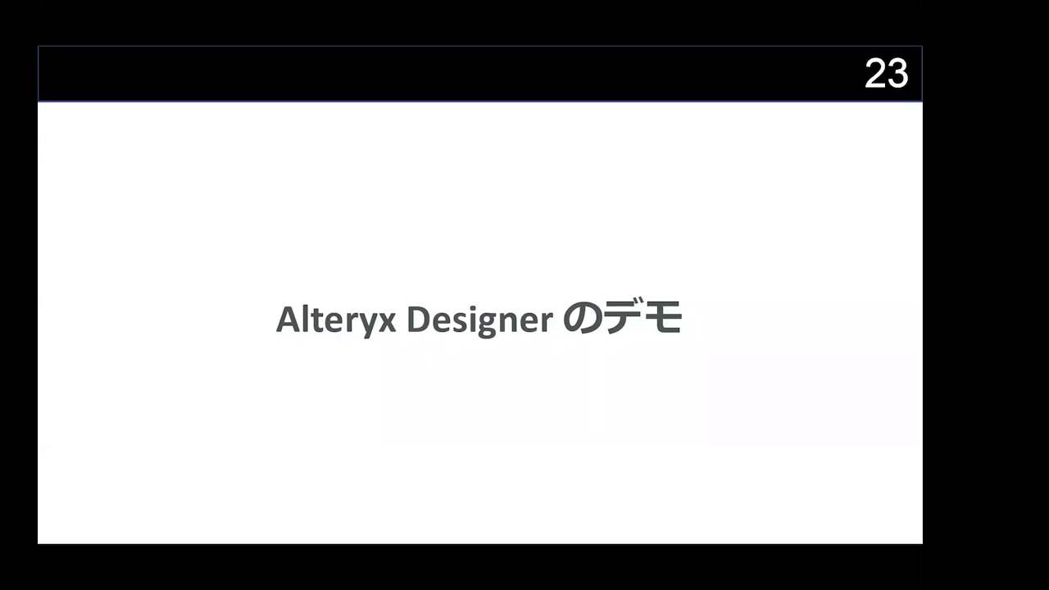
# Switch to Alteryx Designer and place a Data Input tool on the empty workflow canvas.
pyautogui.hotkey('alt', 'Tab')
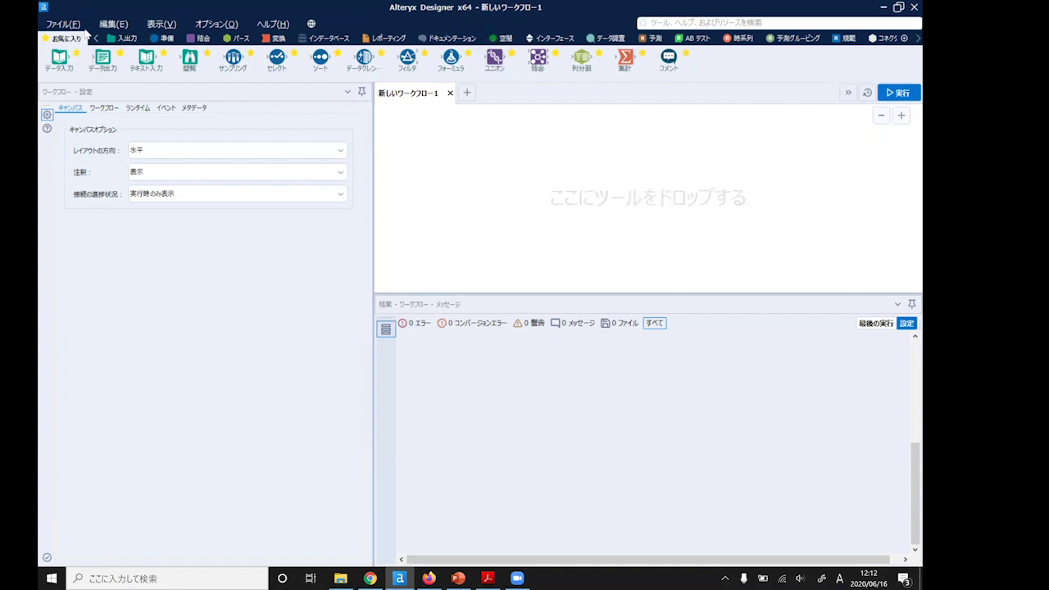
pyautogui.moveTo(103, 59); pyautogui.dragTo(451, 168)
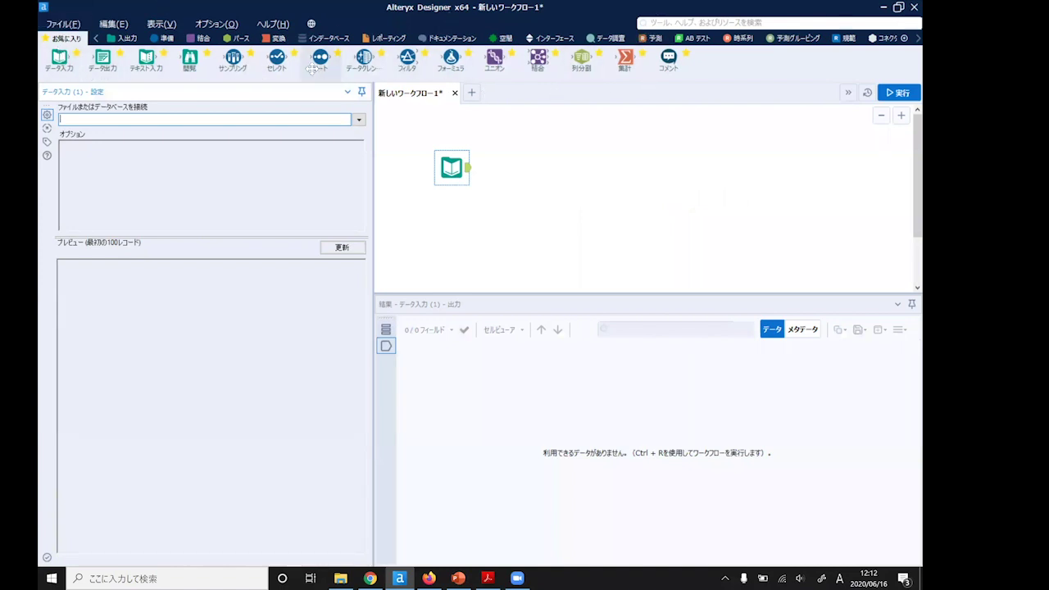
pyautogui.click(126, 38)
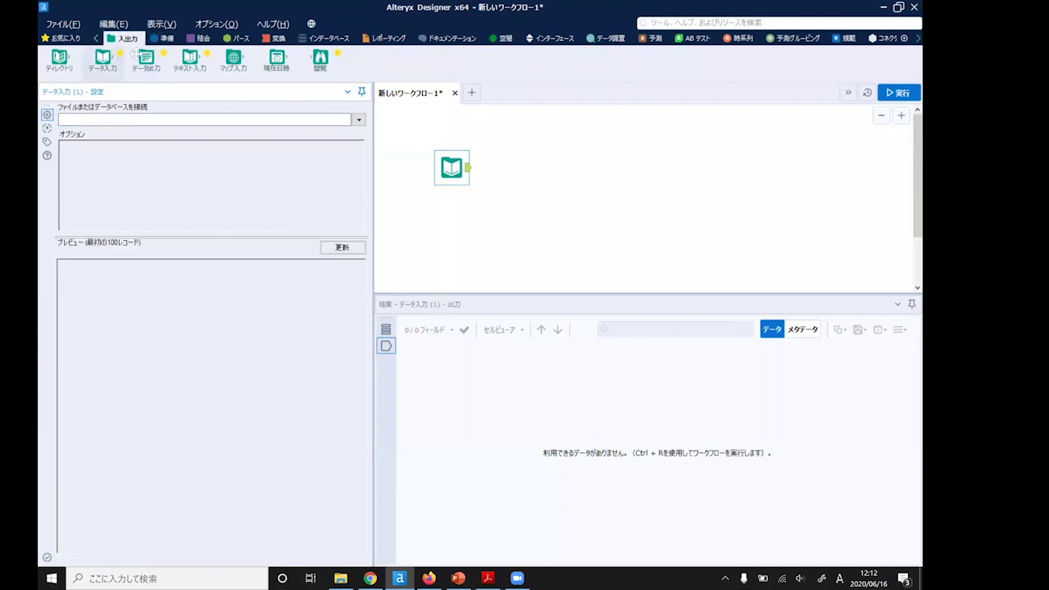
pyautogui.click(169, 41)
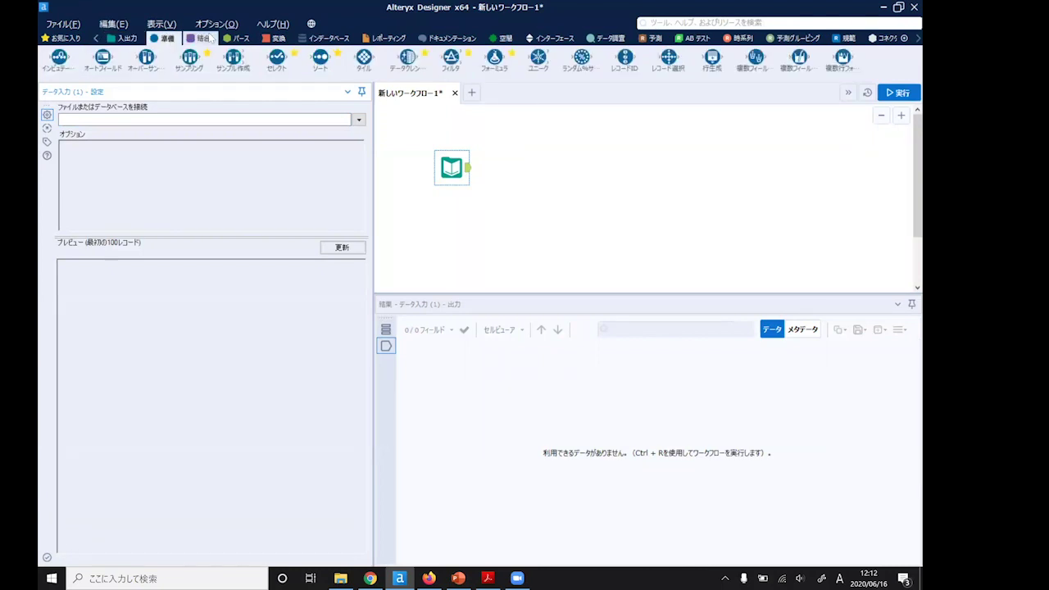
pyautogui.click(207, 39)
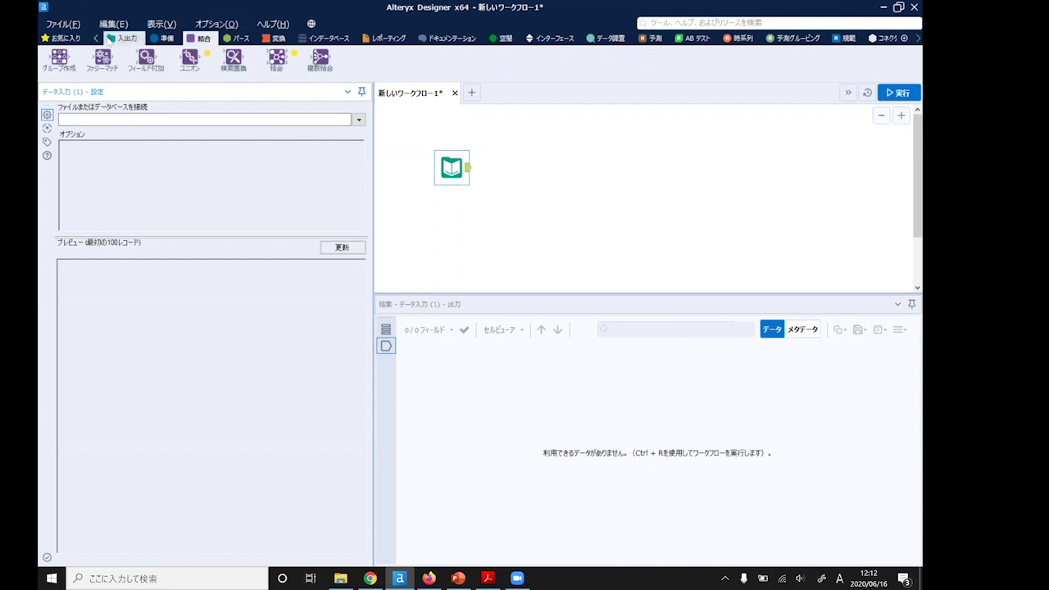
pyautogui.click(63, 38)
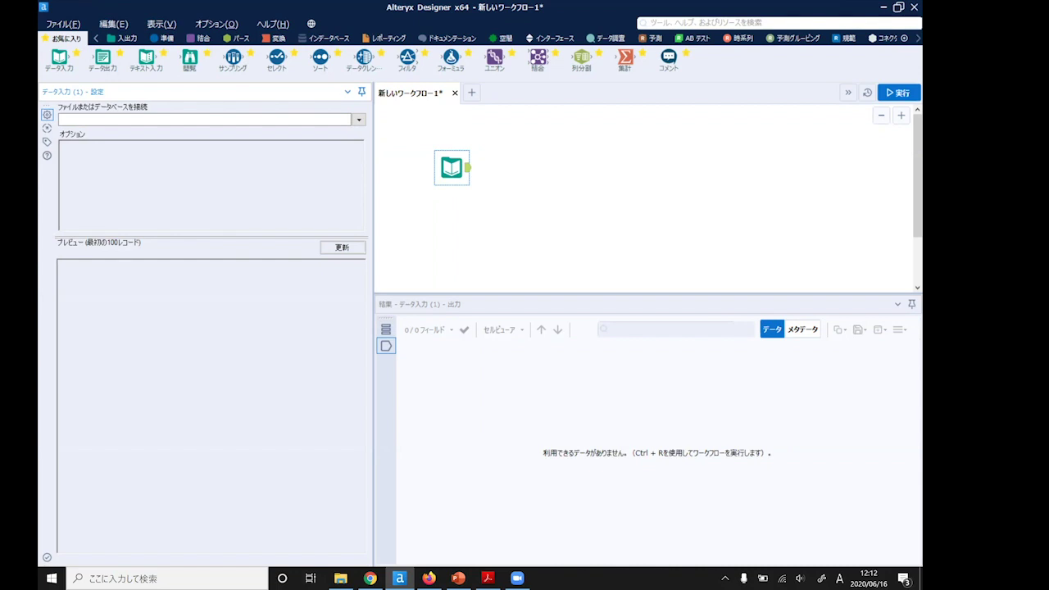
pyautogui.hotkey('alt', 'Tab')
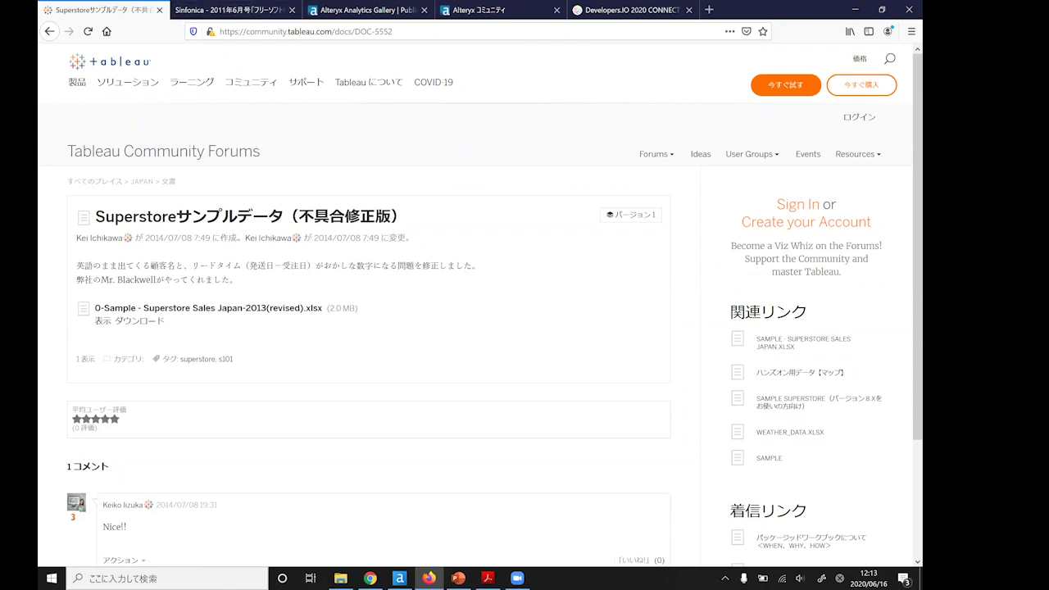
pyautogui.hotkey('alt', 'Tab')
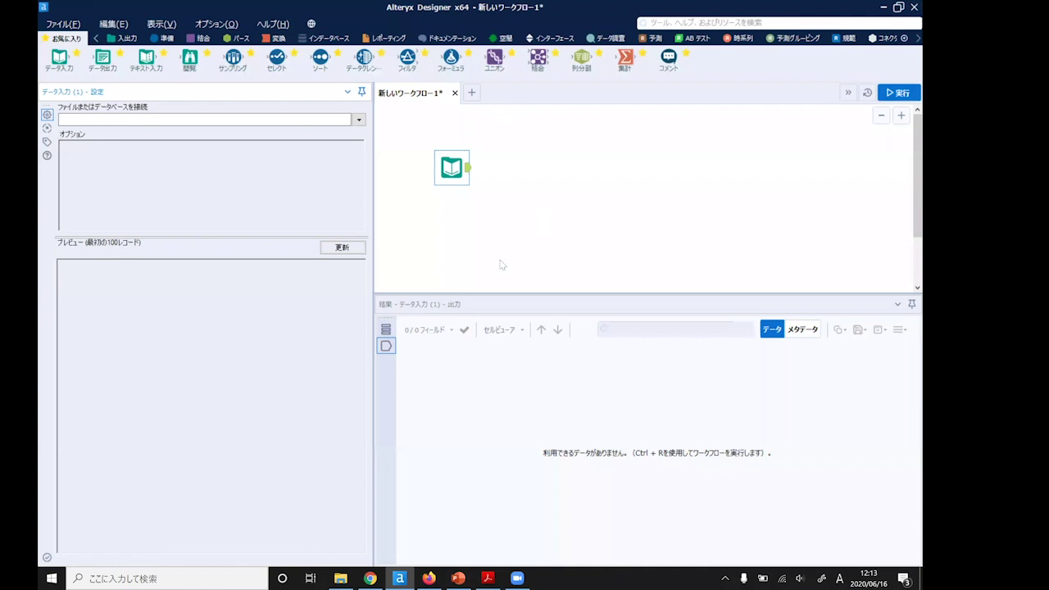
# Enlarge the canvas area and connect the Data Input tool to the Orders sheet of "0-Sample - Superstore Sales Japan-2013(revised)_edited.xlsx".
pyautogui.moveTo(490, 291); pyautogui.dragTo(491, 367)
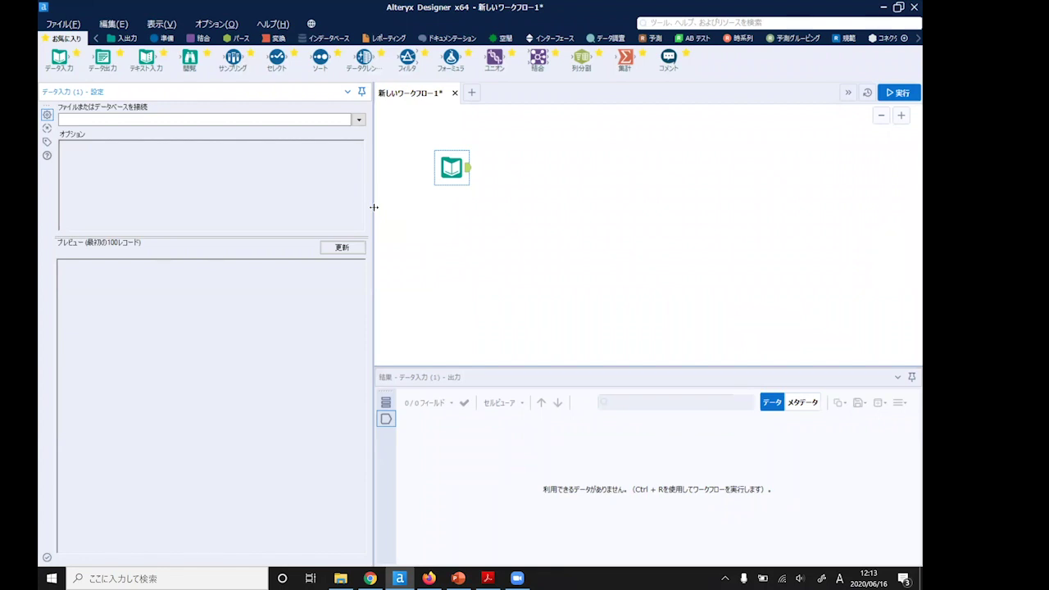
pyautogui.click(453, 164)
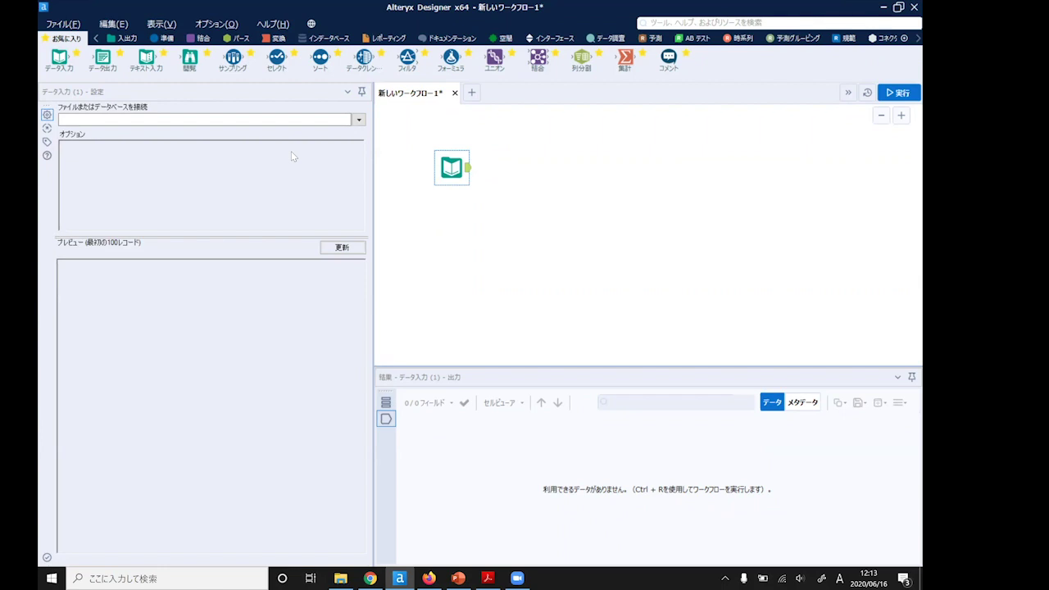
pyautogui.click(359, 120)
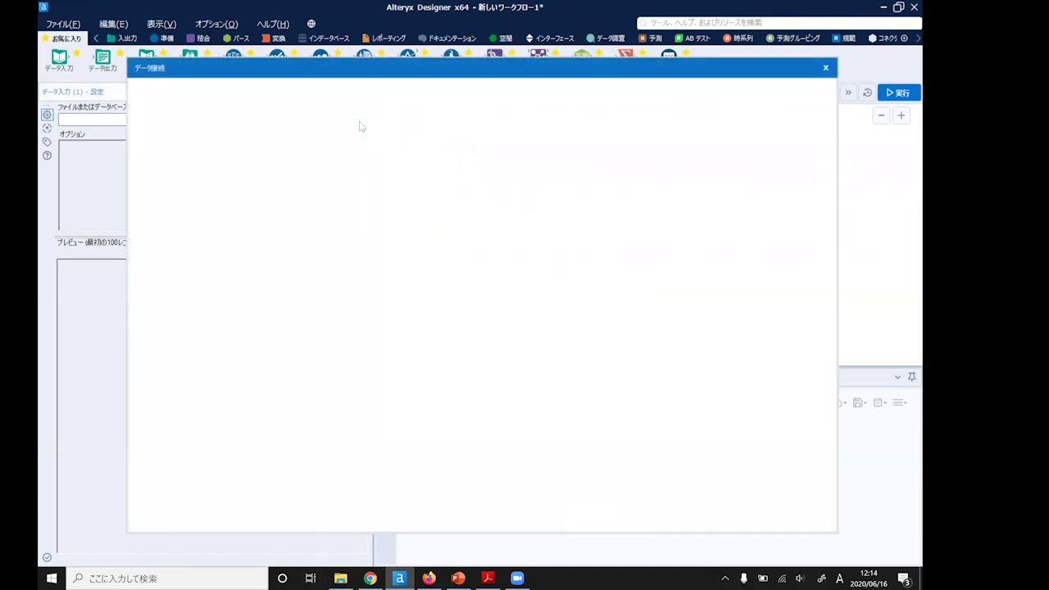
pyautogui.click(181, 137)
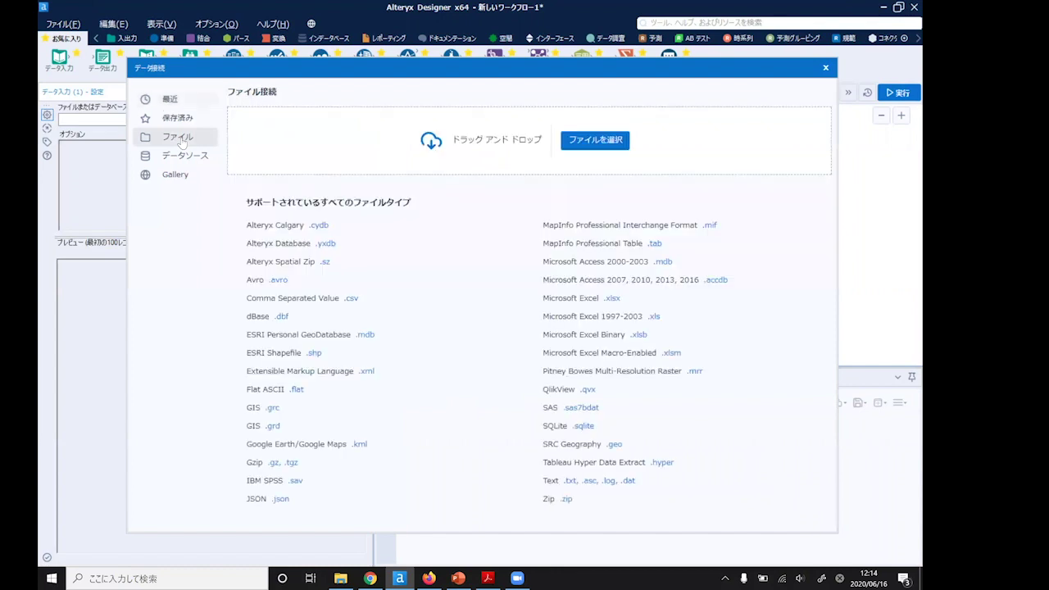
pyautogui.click(612, 141)
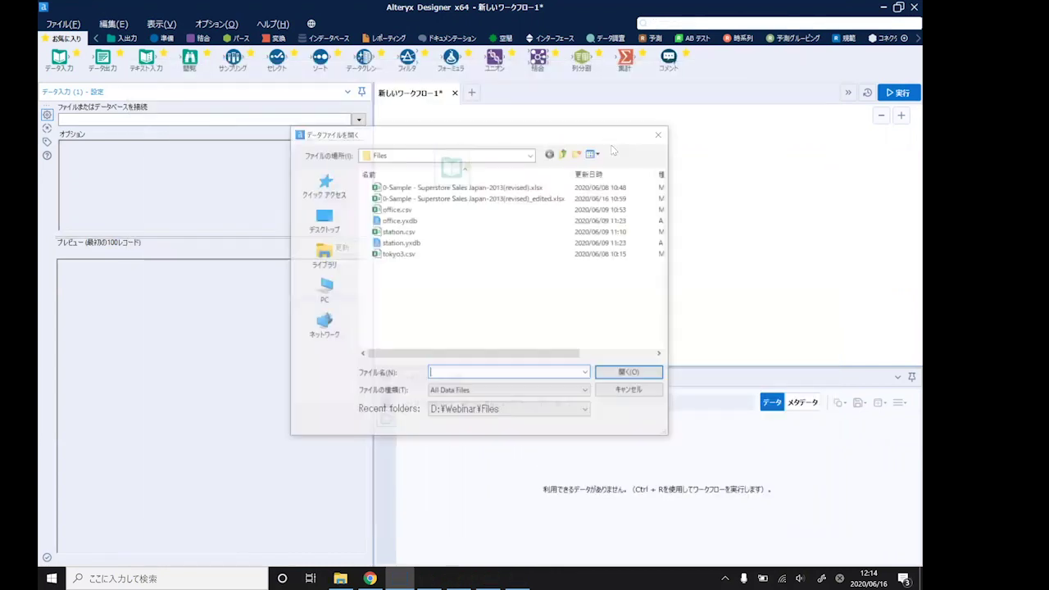
pyautogui.click(491, 198)
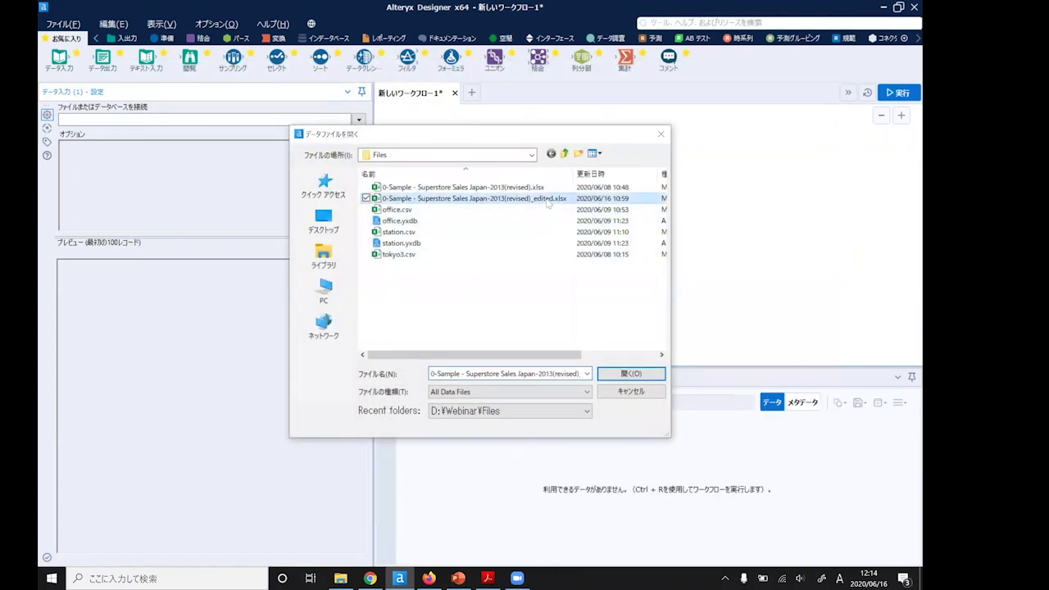
pyautogui.click(631, 374)
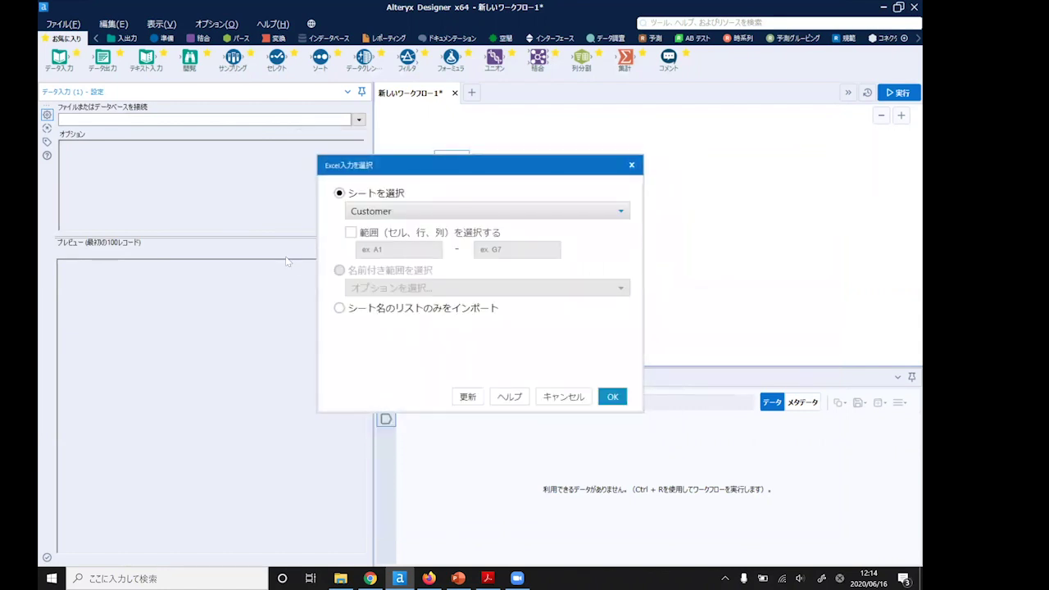
pyautogui.click(519, 214)
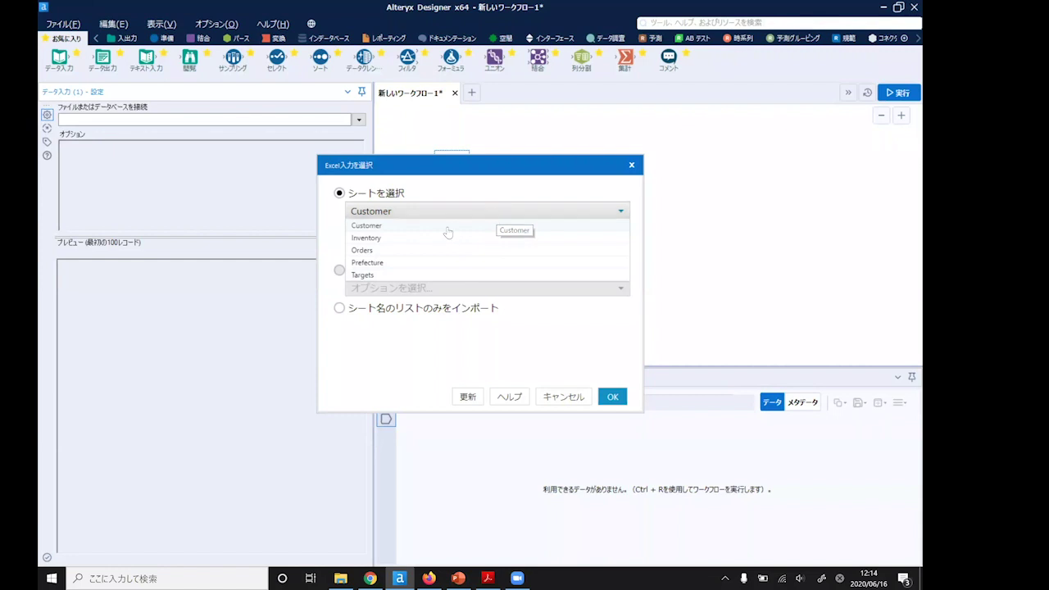
pyautogui.click(414, 250)
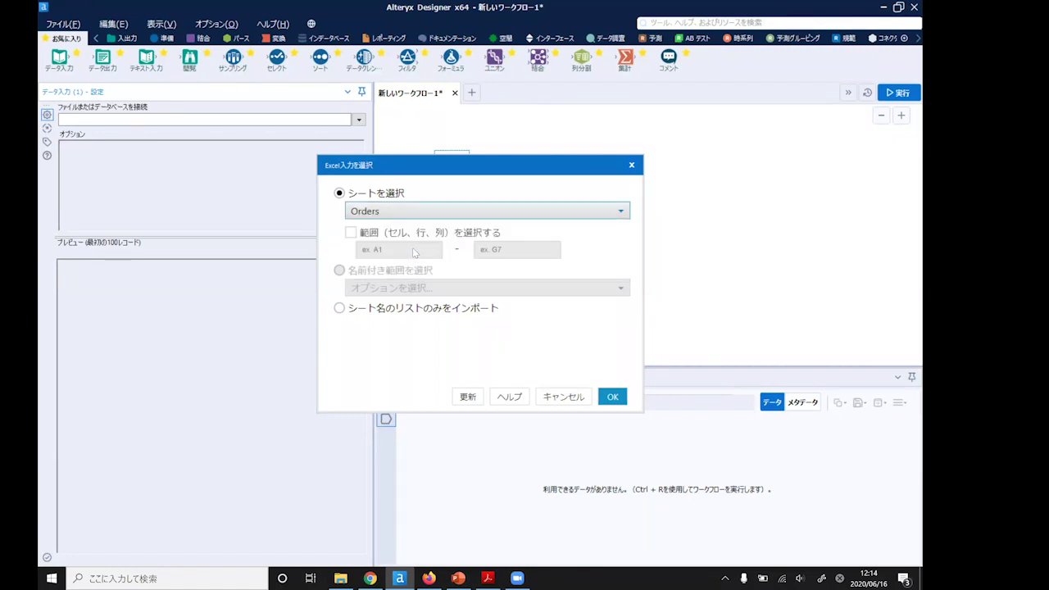
pyautogui.click(614, 396)
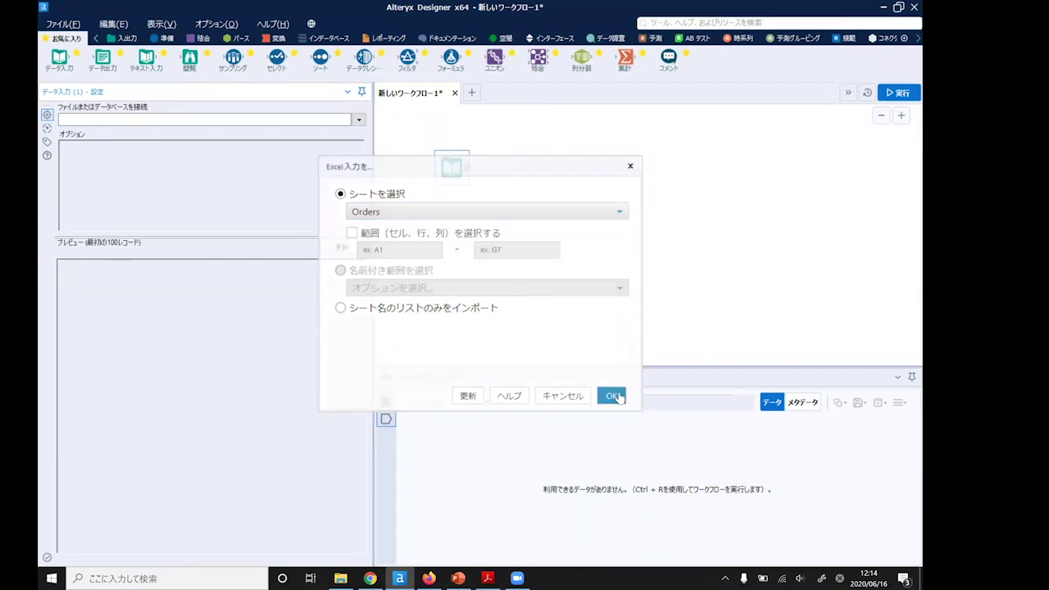
# Add a second Data Input tool below the first, reading the Customer sheet of the same Superstore workbook.
pyautogui.moveTo(59, 57); pyautogui.dragTo(157, 100)
pyautogui.moveTo(459, 233); pyautogui.dragTo(451, 245)
pyautogui.click(358, 121)
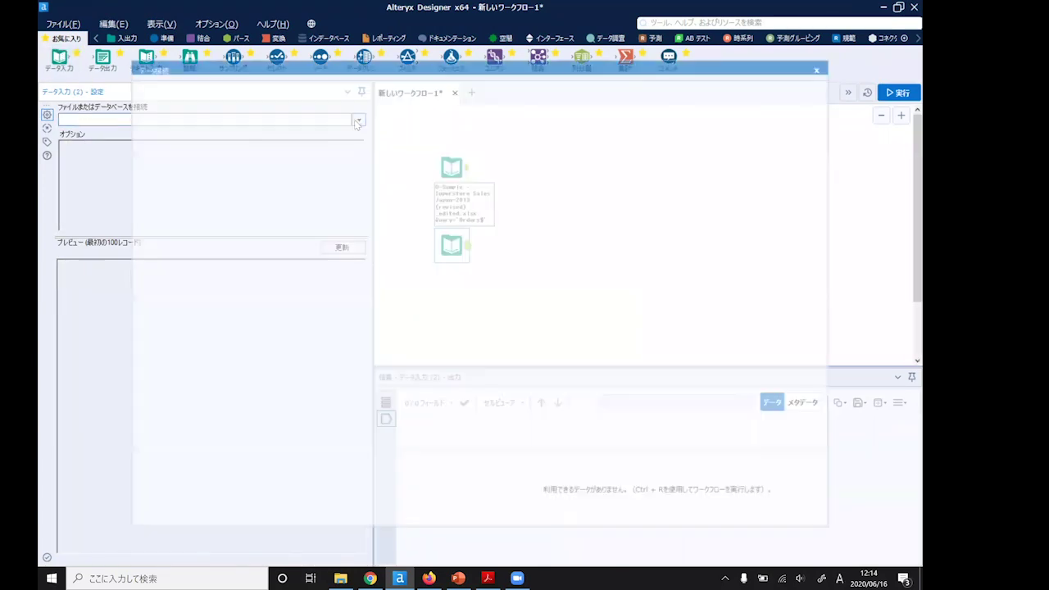
pyautogui.click(510, 131)
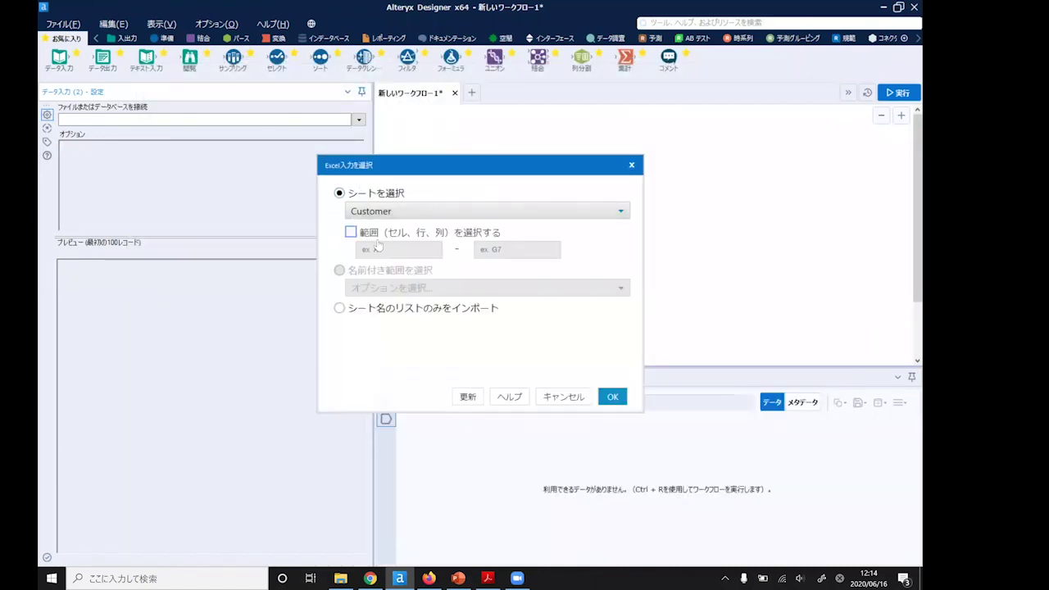
pyautogui.click(613, 397)
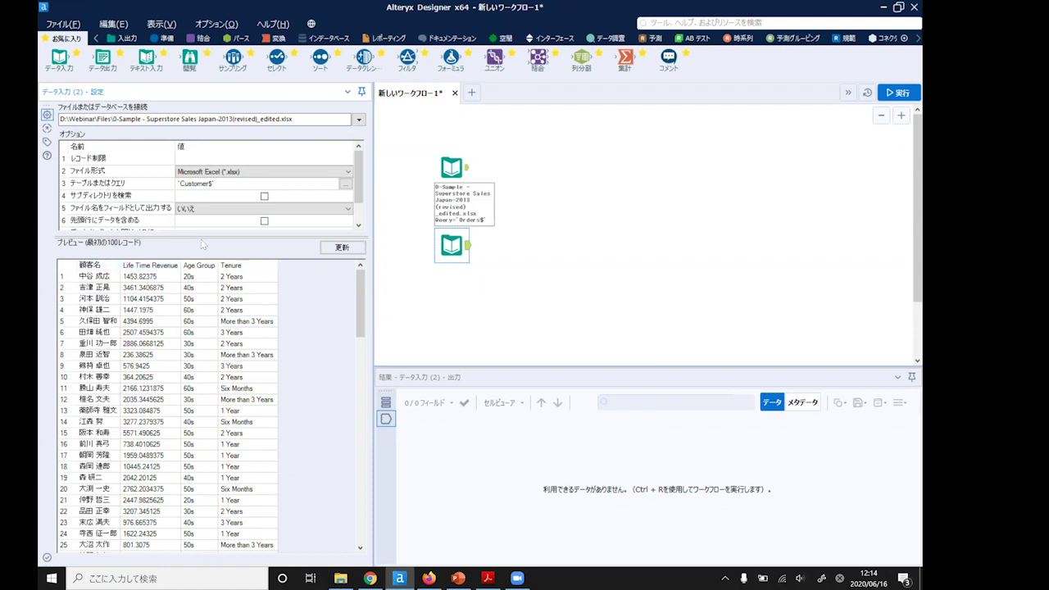
pyautogui.moveTo(449, 246); pyautogui.dragTo(448, 267)
# Attach a Browse tool to each of the Orders and Customer inputs and run the workflow.
pyautogui.click(451, 164)
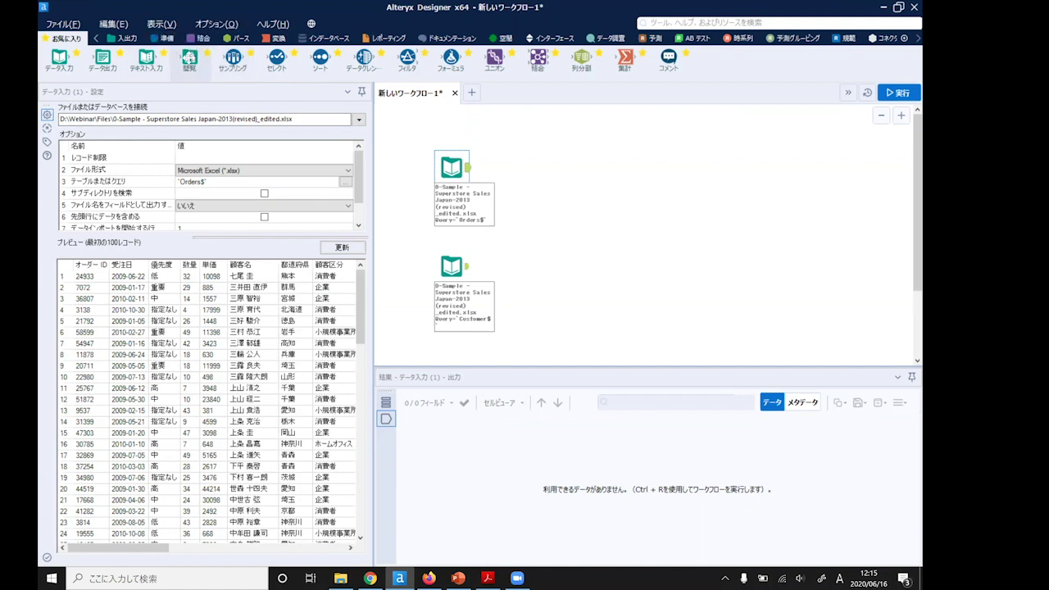
pyautogui.moveTo(189, 59); pyautogui.dragTo(515, 166)
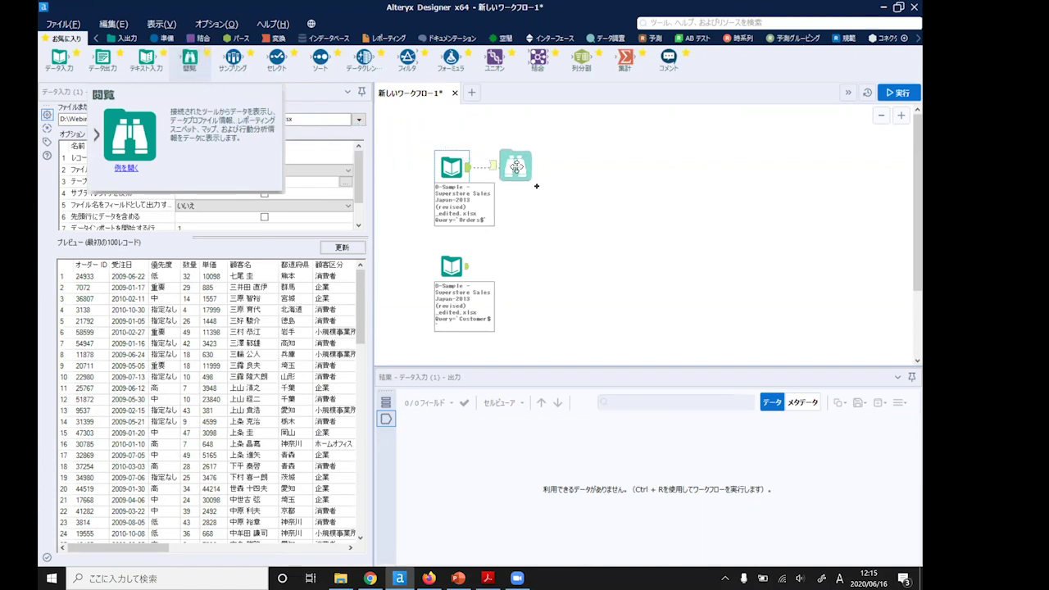
pyautogui.moveTo(515, 166)
pyautogui.mouseDown()
pyautogui.moveTo(432, 202)
pyautogui.moveTo(488, 172)
pyautogui.moveTo(452, 121)
pyautogui.moveTo(458, 211)
pyautogui.moveTo(507, 168)
pyautogui.mouseUp()
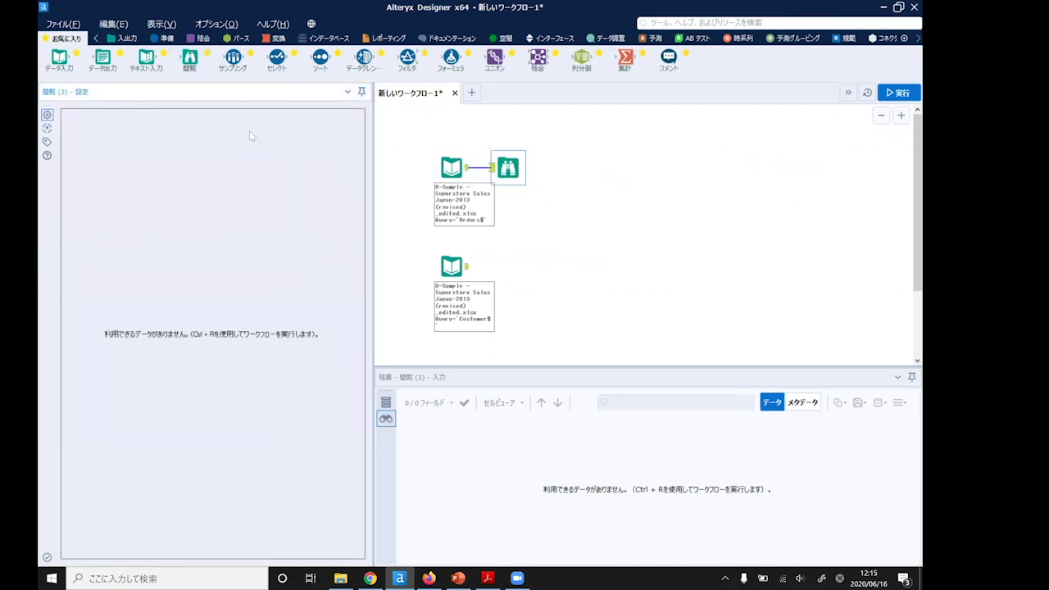
pyautogui.moveTo(189, 59); pyautogui.dragTo(508, 267)
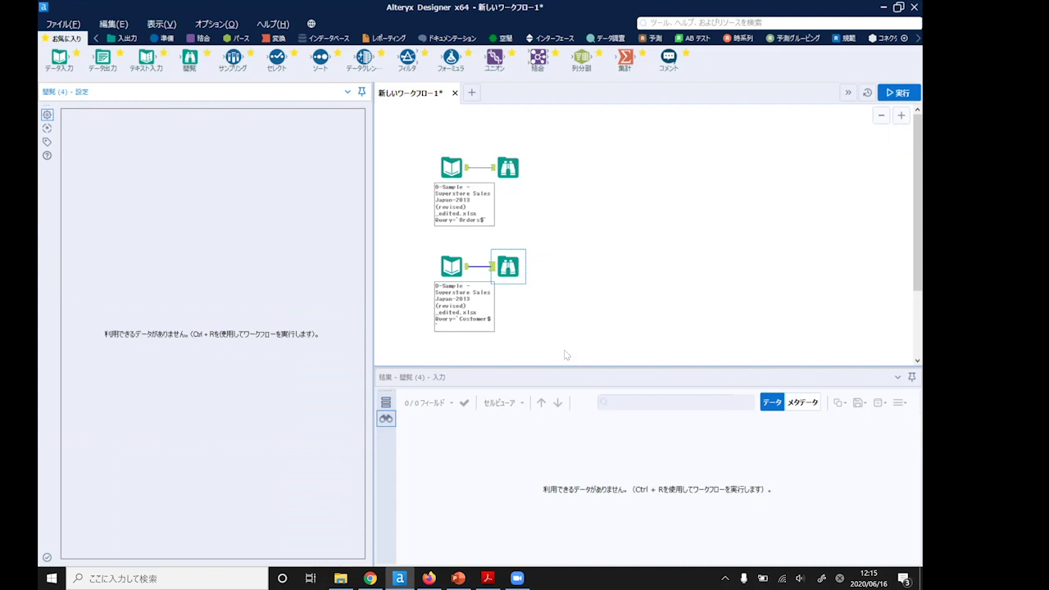
pyautogui.click(903, 93)
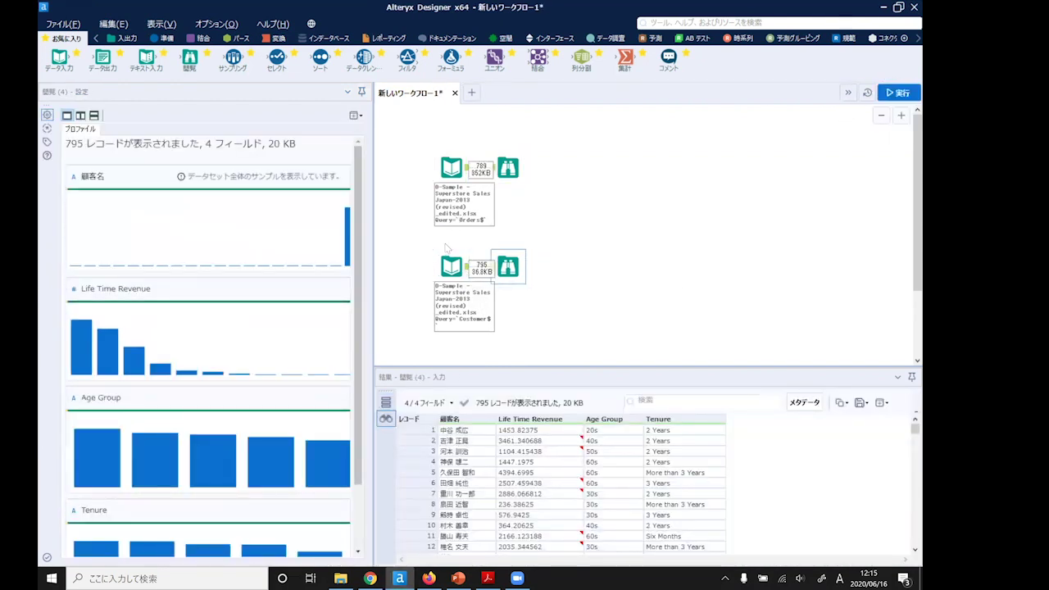
# Enlarge the results area and examine the 顧客名 profile of the Customer data and the オーダー ID profile of the Orders data.
pyautogui.moveTo(457, 272); pyautogui.dragTo(514, 269)
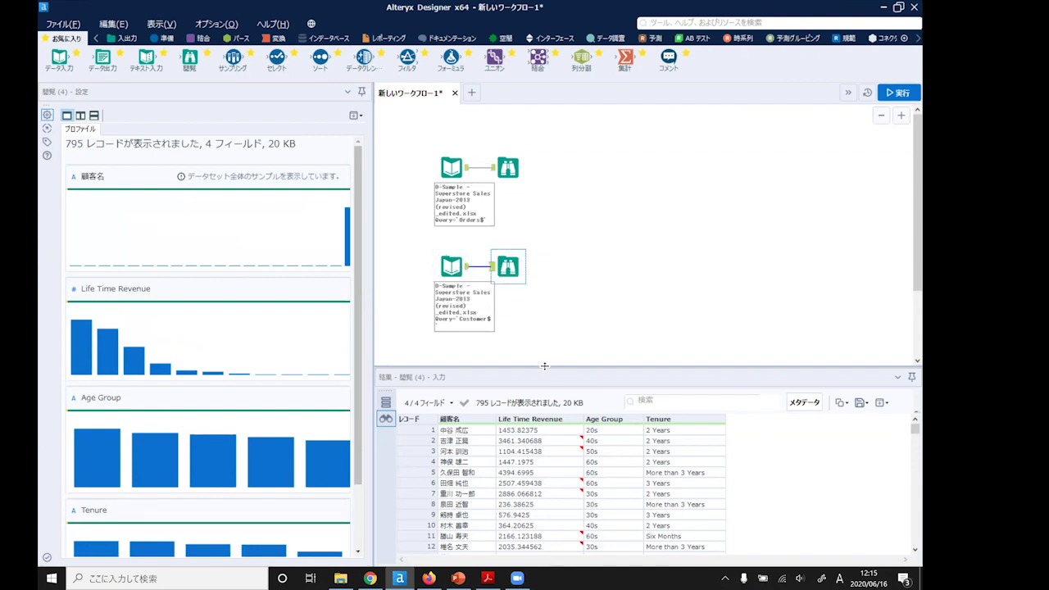
pyautogui.moveTo(545, 366); pyautogui.dragTo(561, 289)
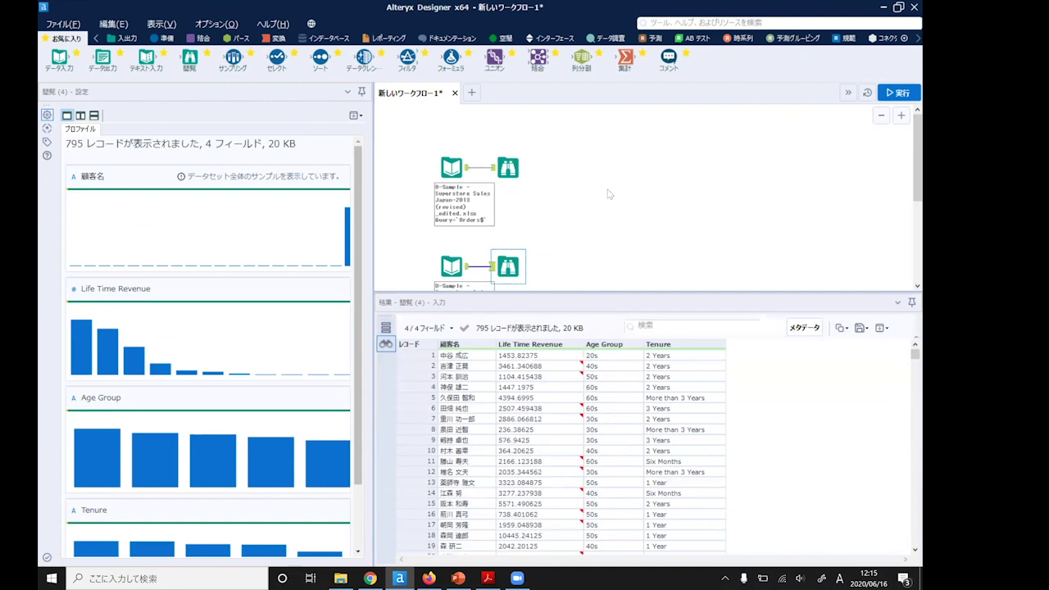
pyautogui.scroll(-1, 609, 194)
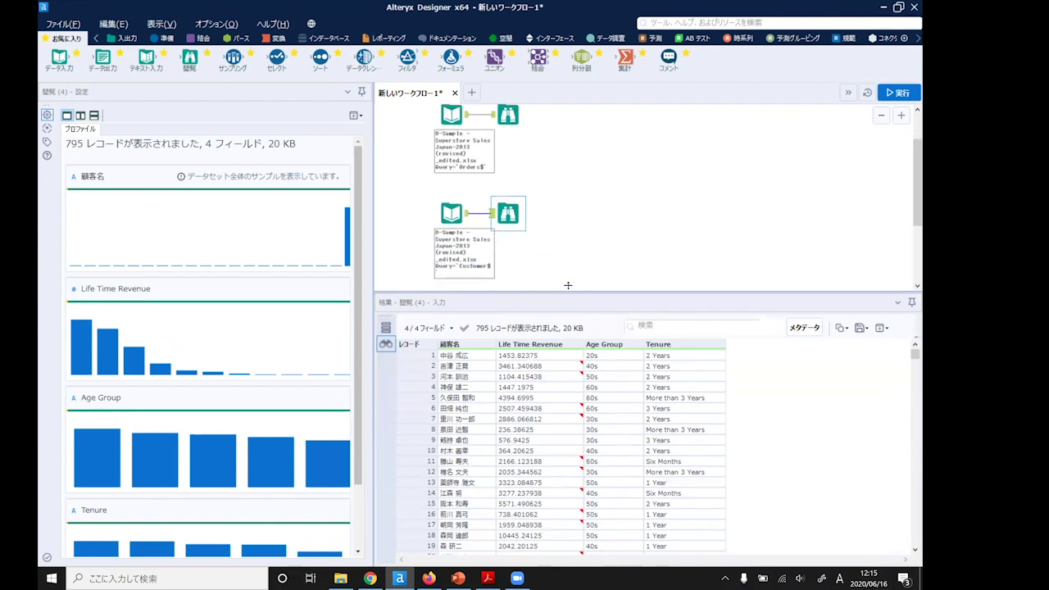
pyautogui.moveTo(568, 292); pyautogui.dragTo(579, 250)
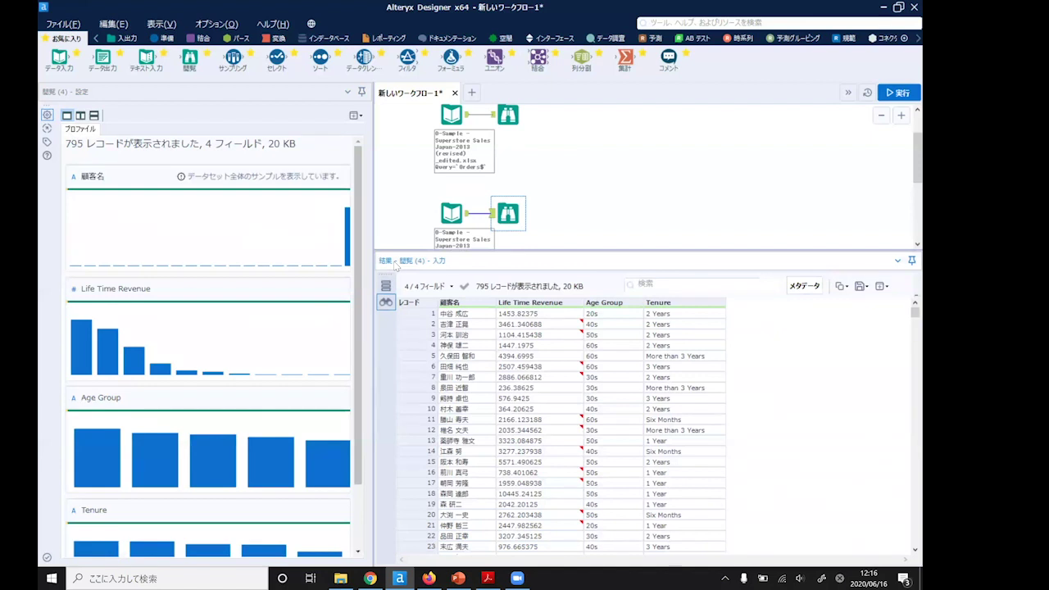
pyautogui.moveTo(497, 475)
pyautogui.click(467, 316)
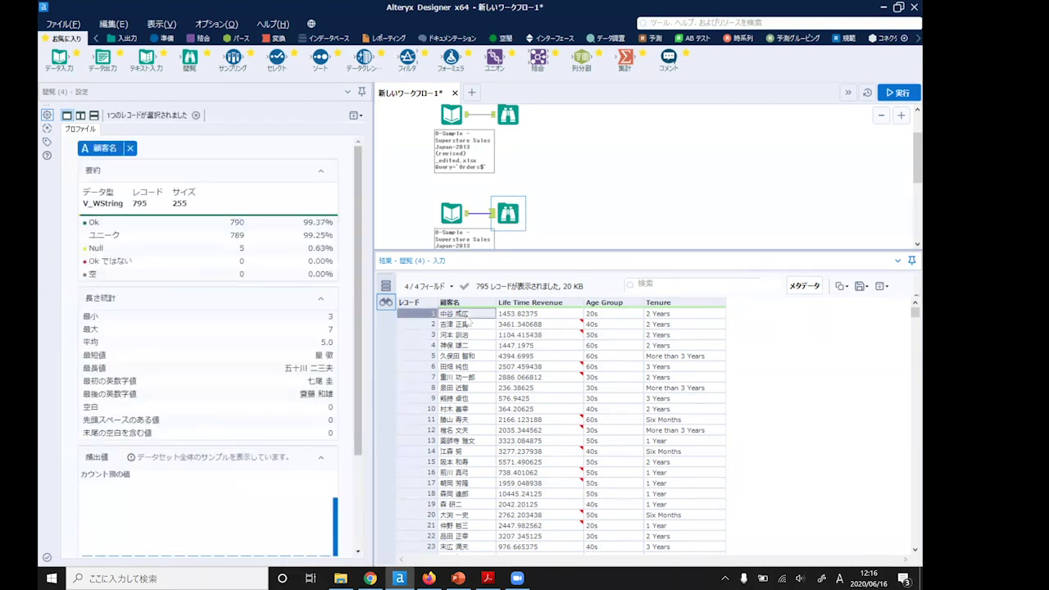
pyautogui.moveTo(565, 330)
pyautogui.click(508, 117)
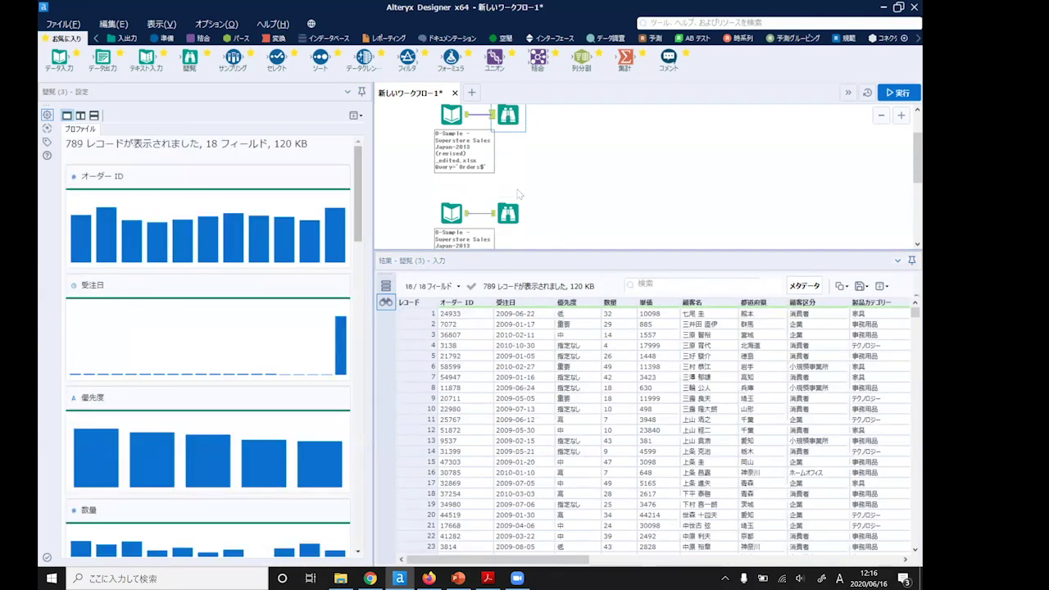
pyautogui.click(477, 318)
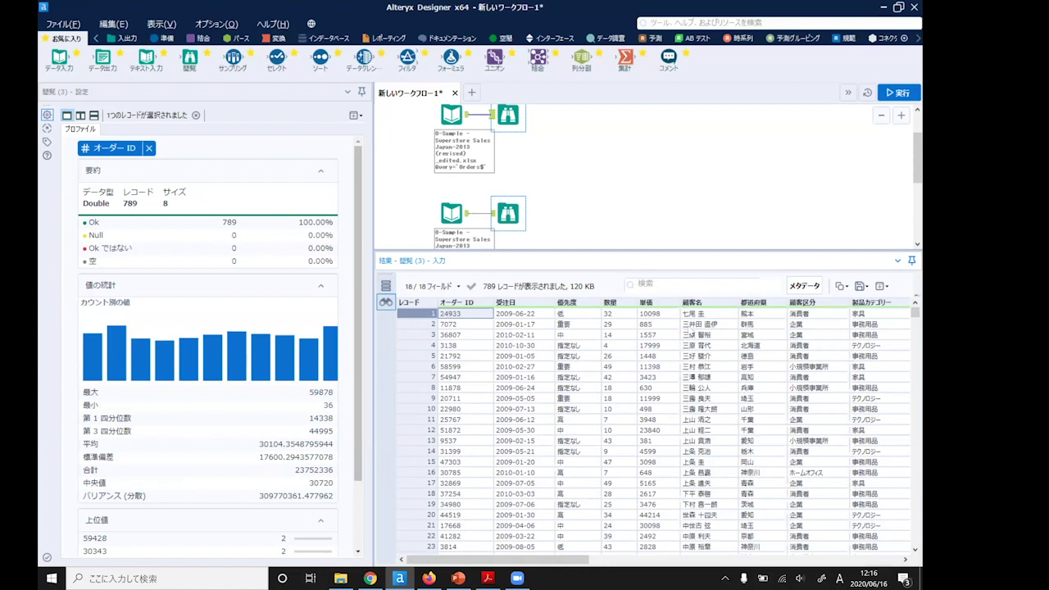
# Examine the 顧客名, 製品名, 単価 and 数量 column profiles of the Orders data.
pyautogui.click(710, 314)
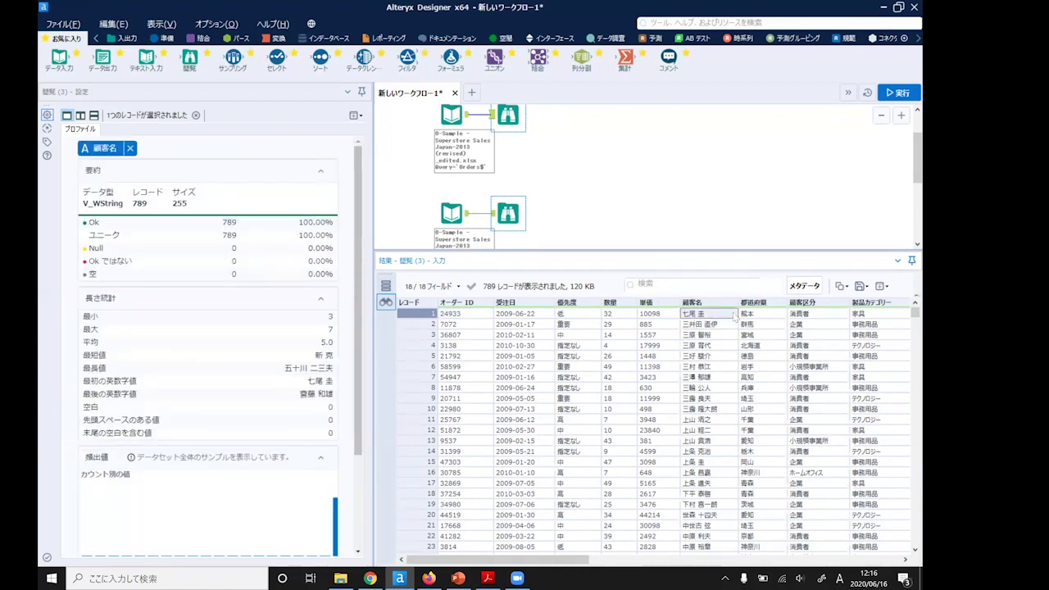
pyautogui.moveTo(574, 560); pyautogui.dragTo(514, 571)
pyautogui.click(697, 313)
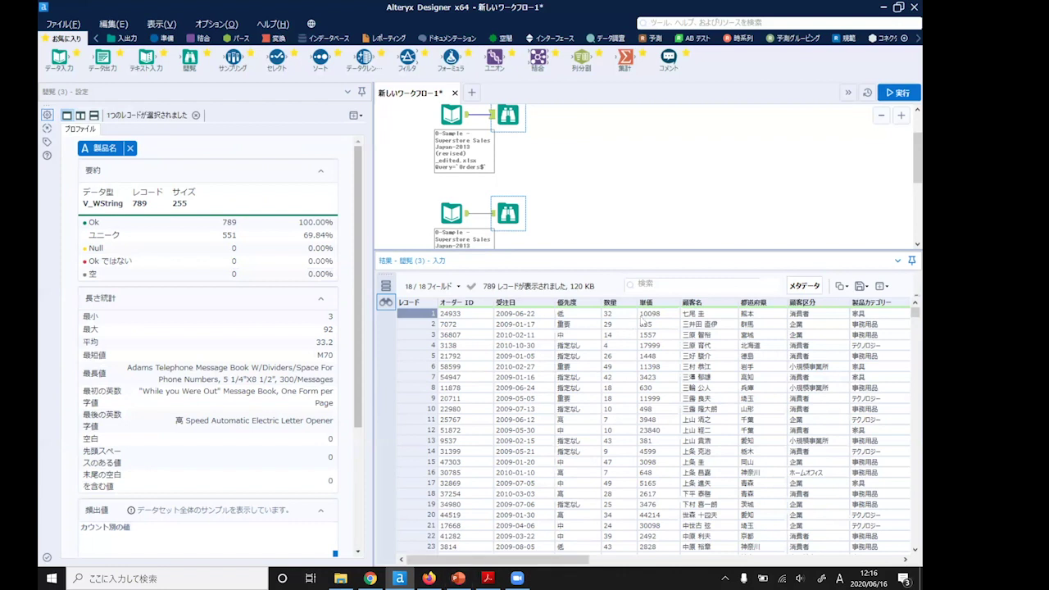
pyautogui.click(671, 317)
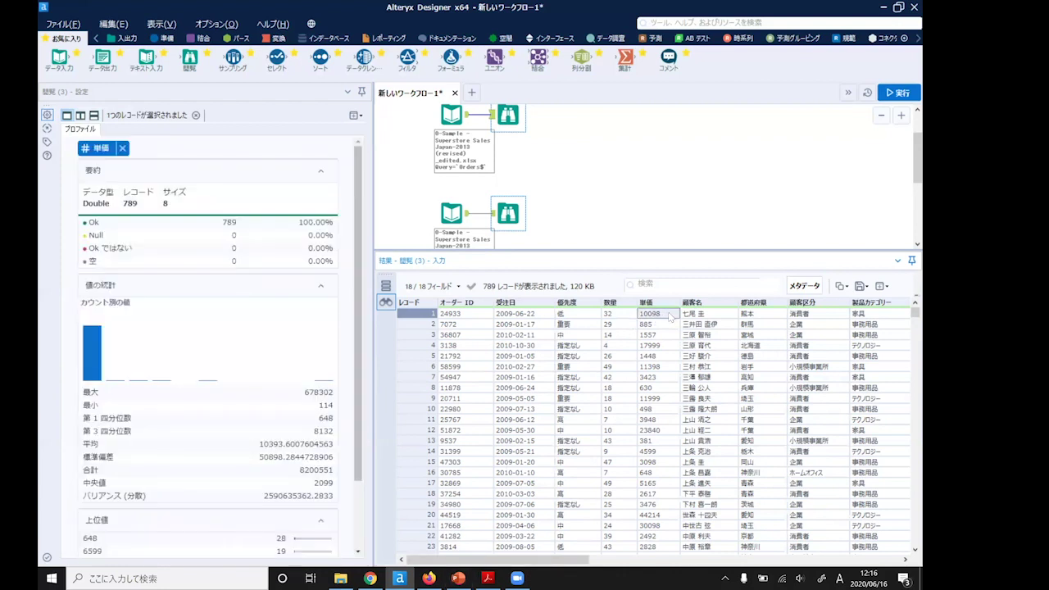
pyautogui.click(622, 314)
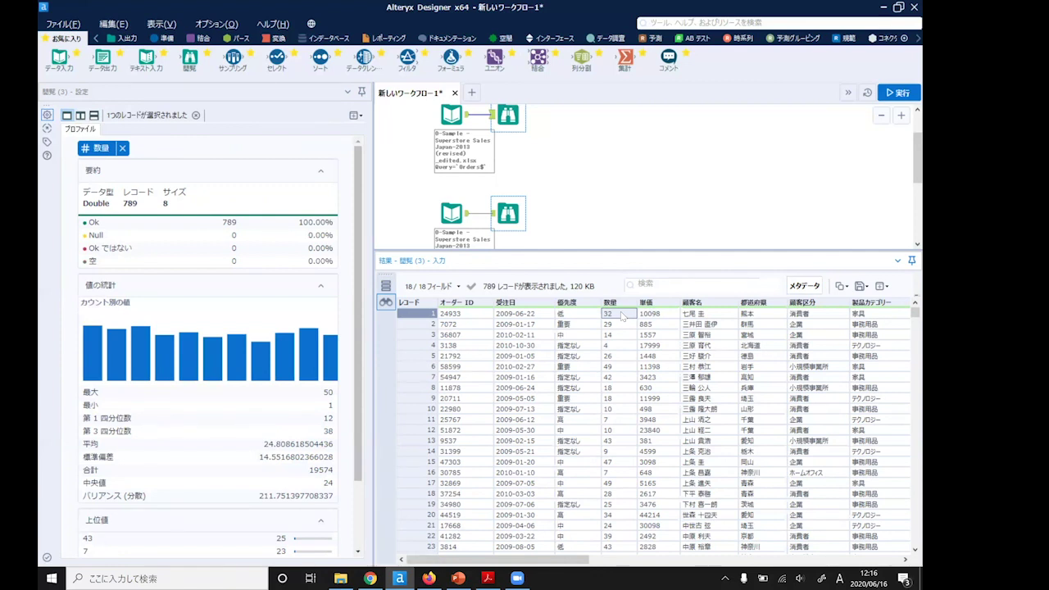
# Review the Customer Browse results and return to the Orders Browse results, adjusting the canvas and results areas.
pyautogui.moveTo(578, 253); pyautogui.dragTo(565, 319)
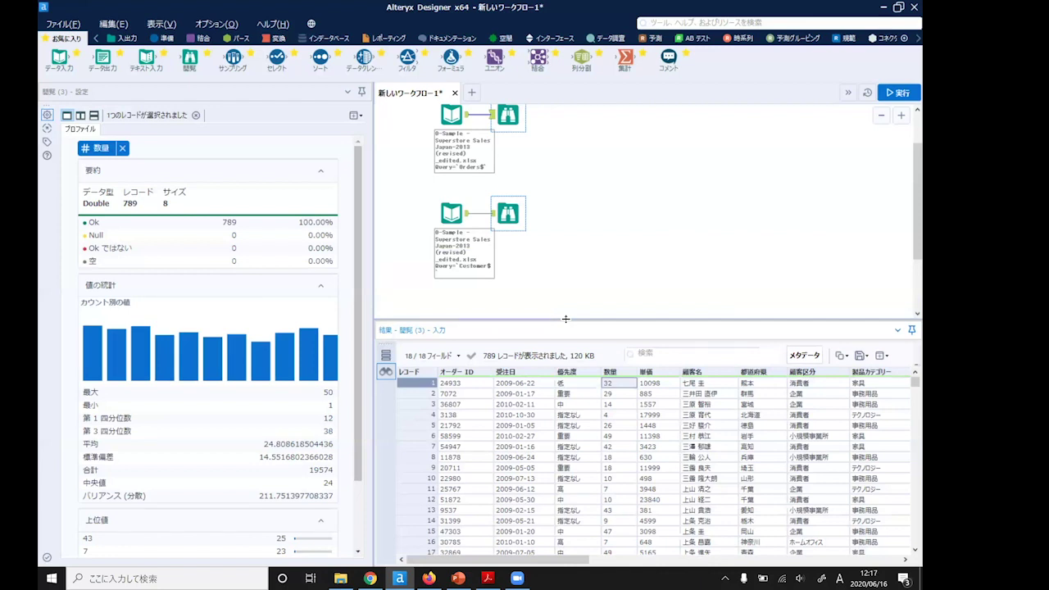
pyautogui.moveTo(565, 319); pyautogui.dragTo(571, 256)
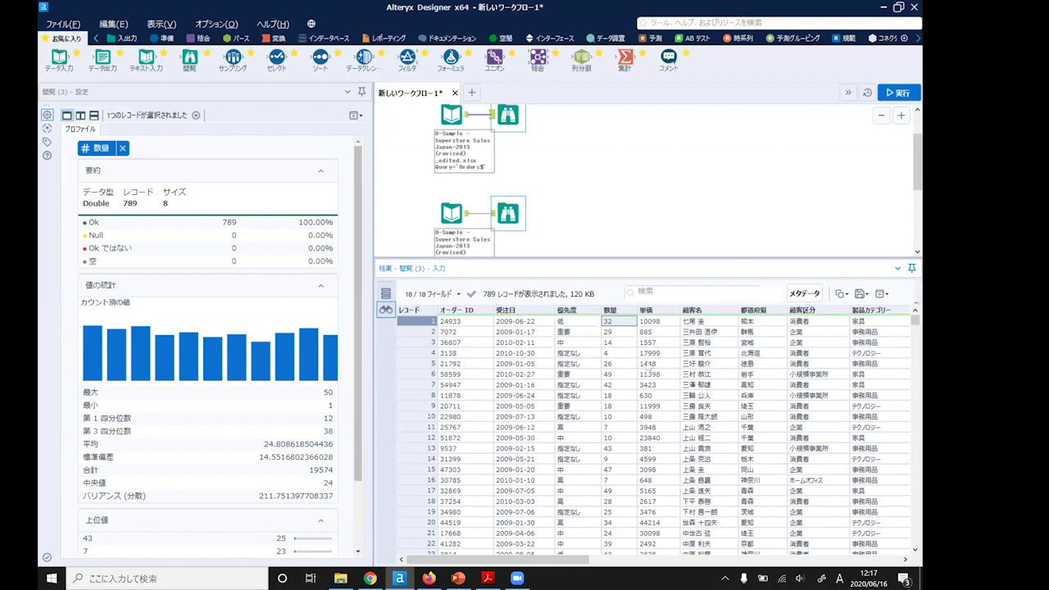
pyautogui.click(508, 212)
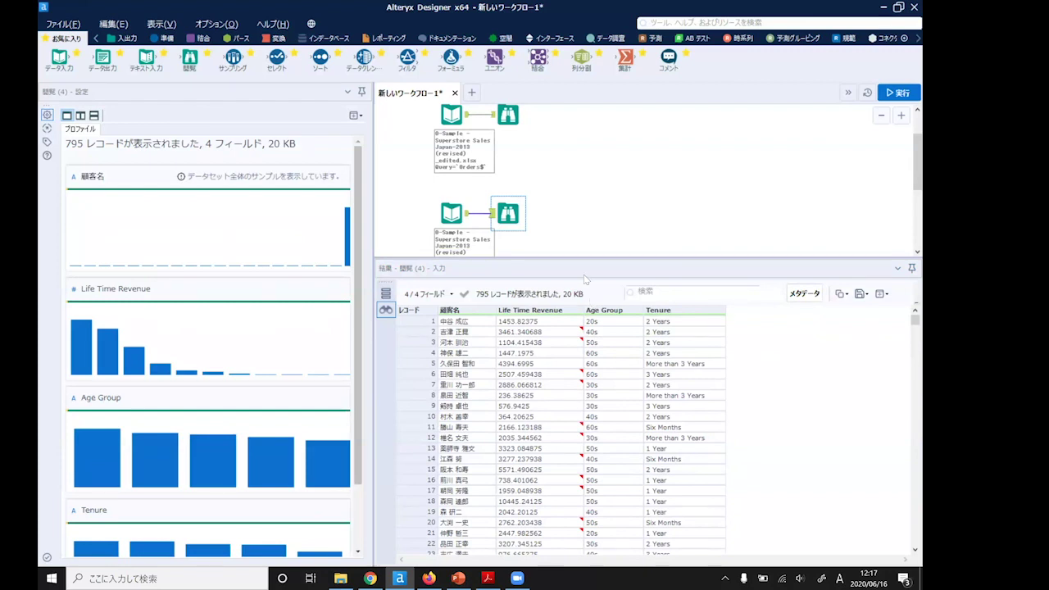
pyautogui.moveTo(582, 257); pyautogui.dragTo(578, 335)
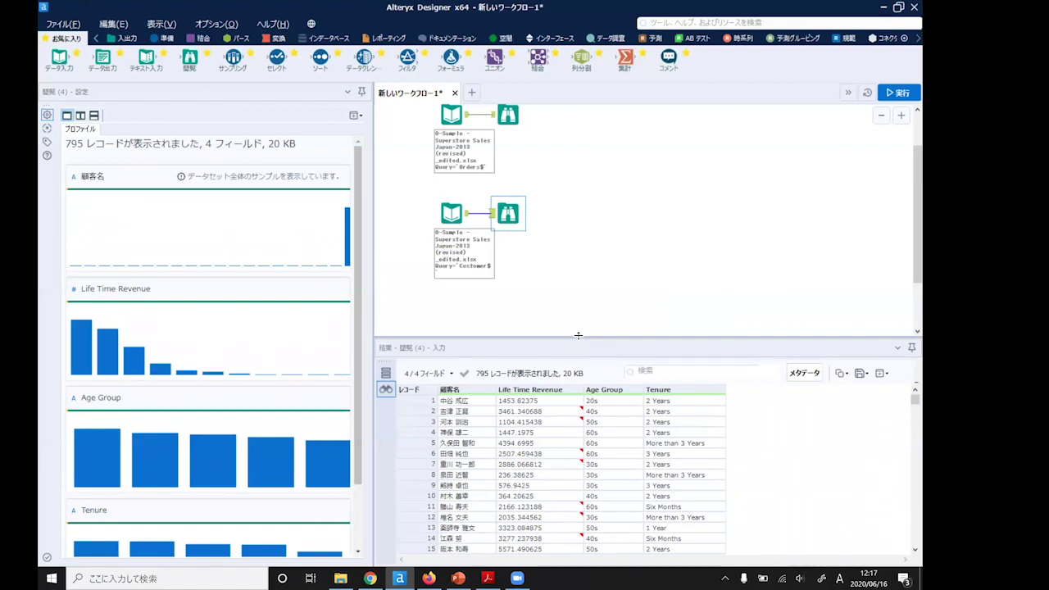
pyautogui.scroll(1, 595, 212)
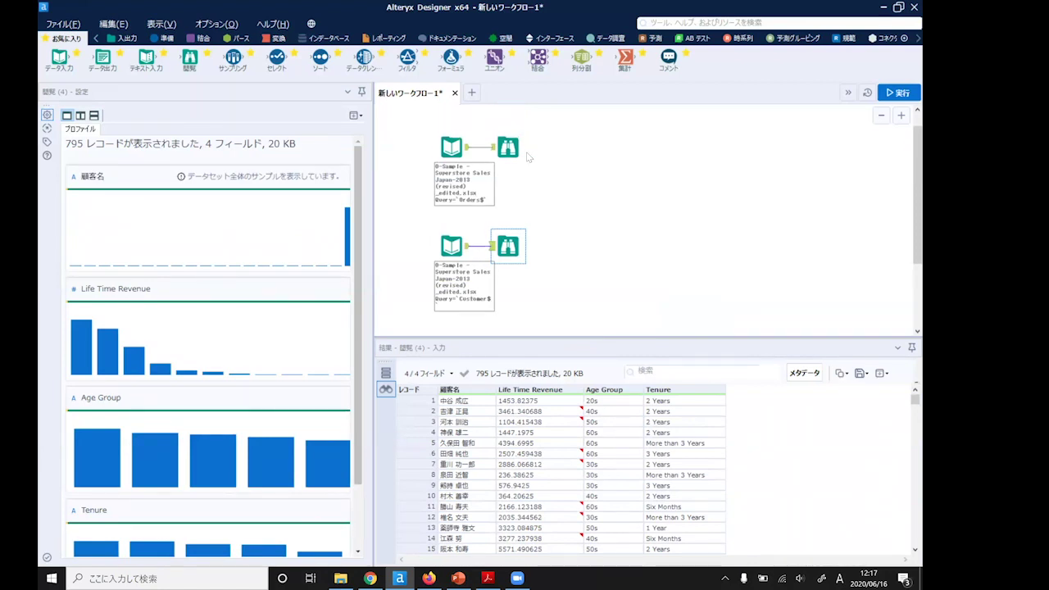
pyautogui.click(508, 147)
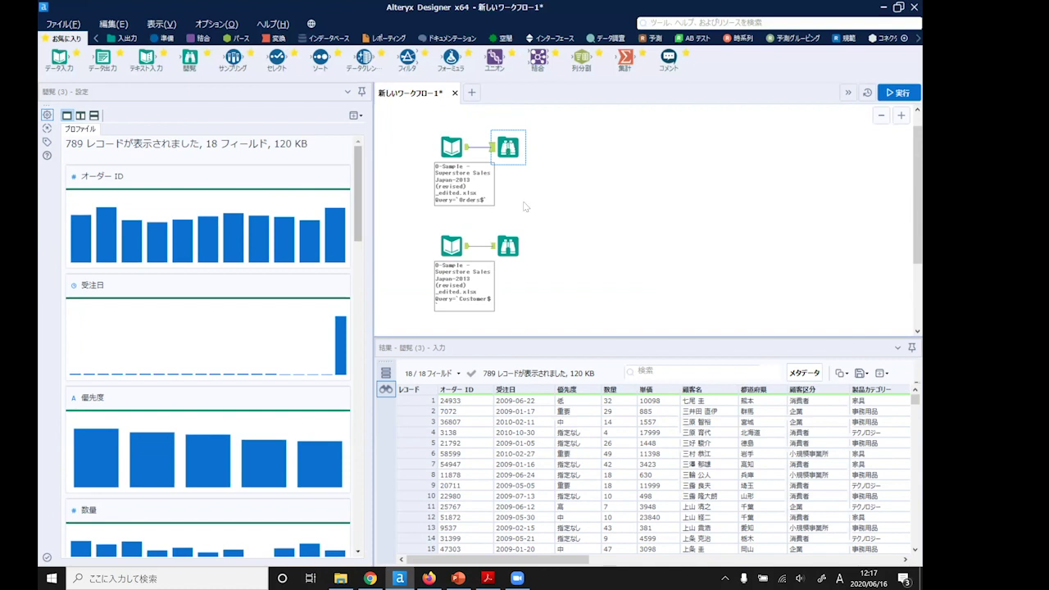
# Enlarge the results area slightly and examine the 数量 and 顧客名 profiles of the Orders data again.
pyautogui.moveTo(634, 336); pyautogui.dragTo(633, 298)
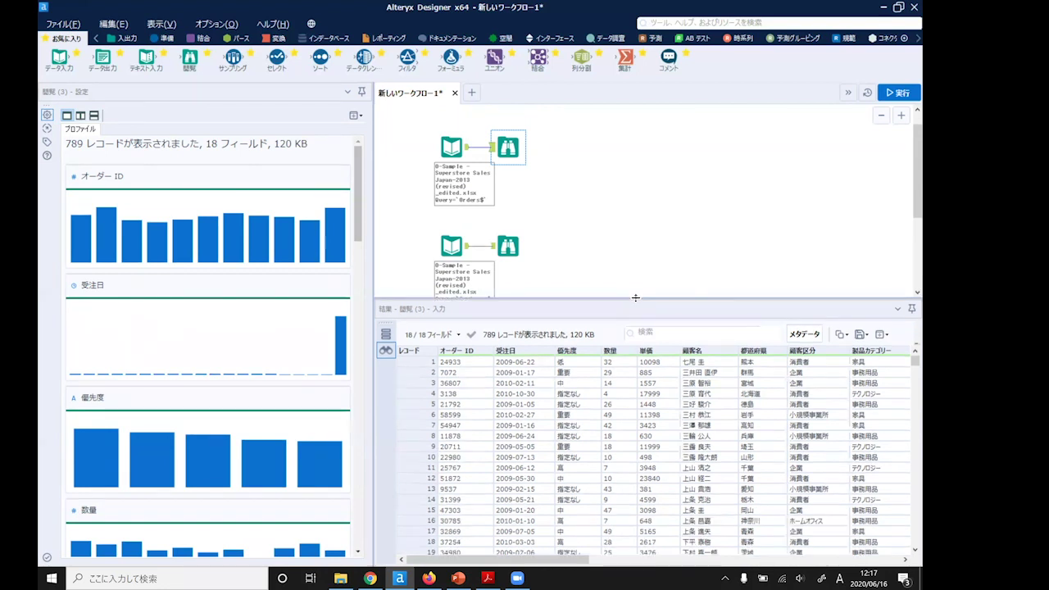
pyautogui.click(610, 362)
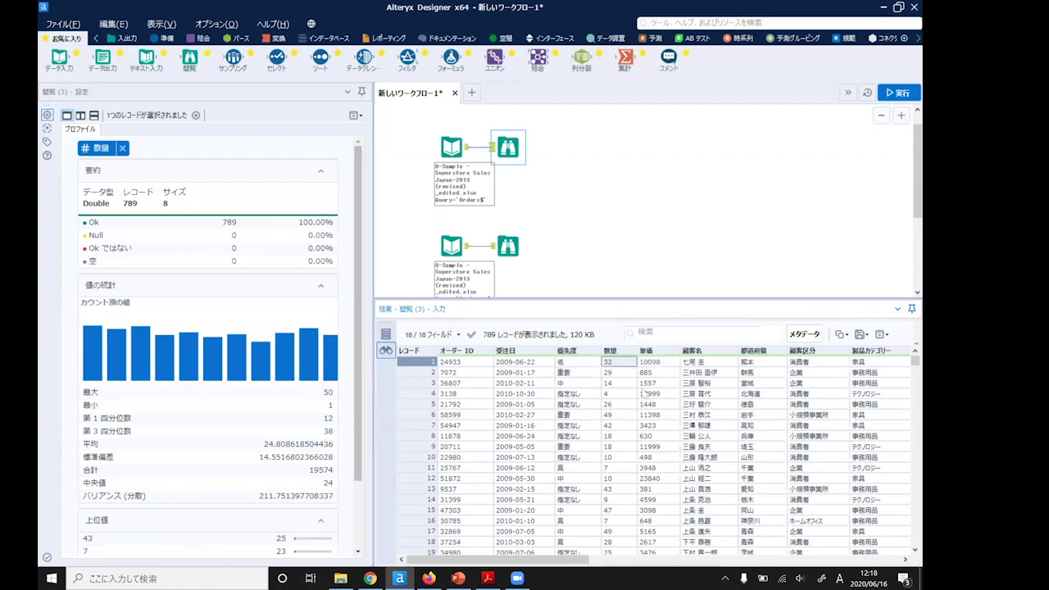
pyautogui.click(721, 365)
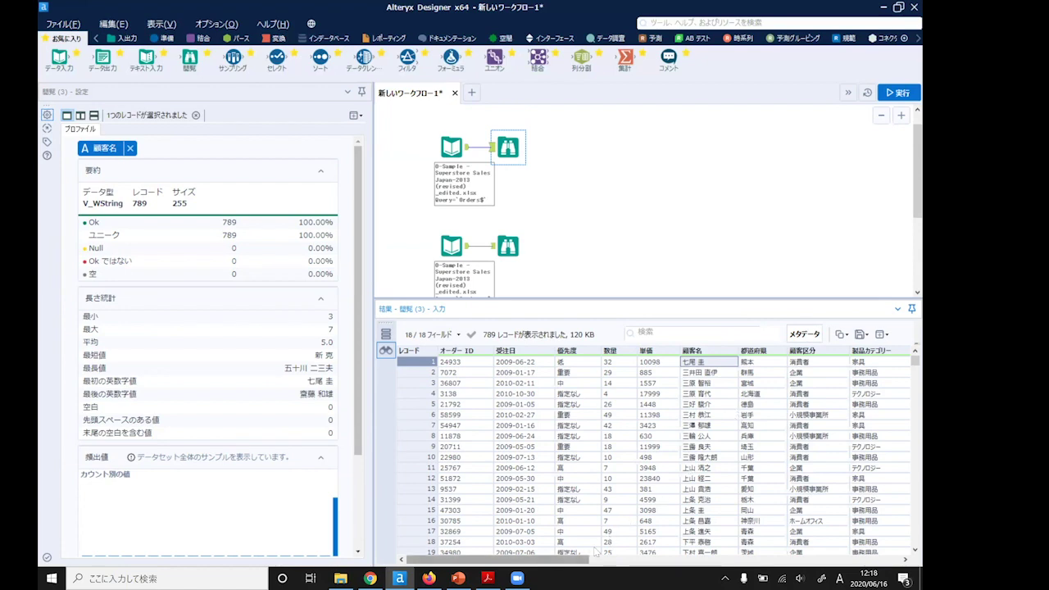
pyautogui.moveTo(596, 554); pyautogui.dragTo(557, 578)
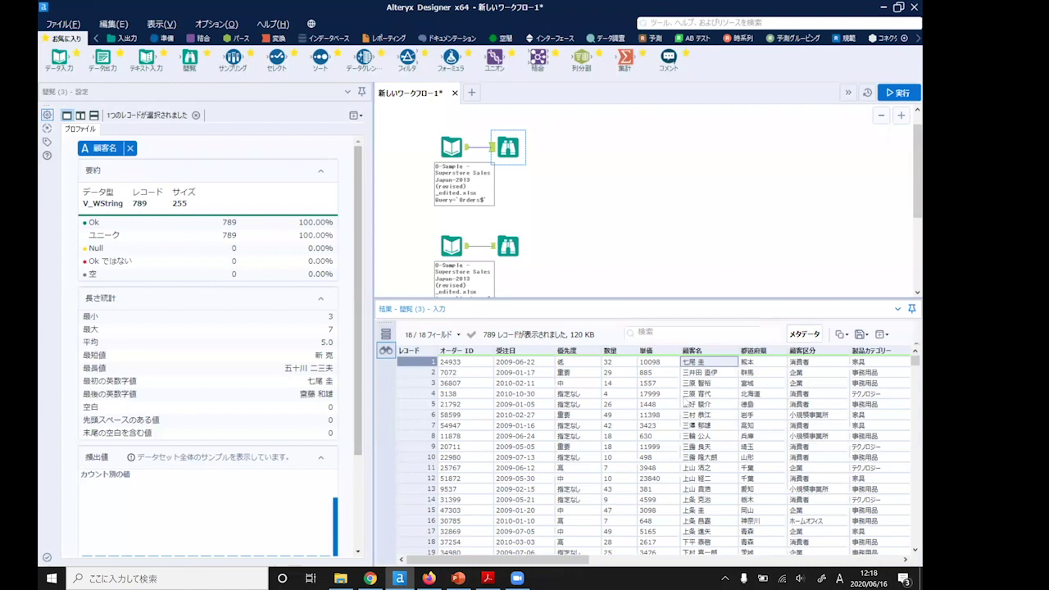
# Add a Select tool fed by the Orders input and widen its configuration area and field name column.
pyautogui.moveTo(618, 297); pyautogui.dragTo(618, 332)
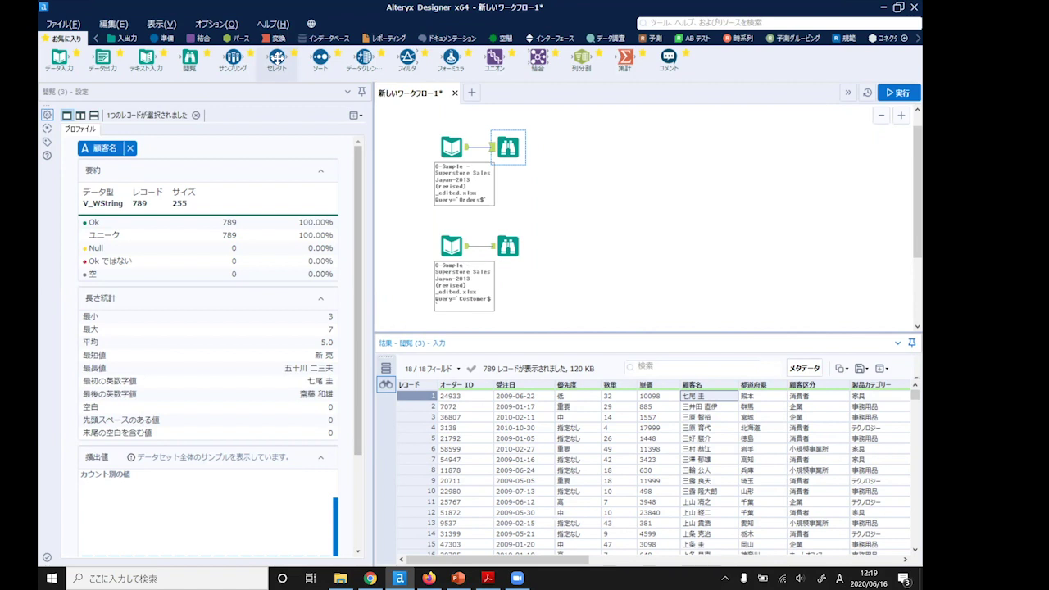
pyautogui.moveTo(277, 57); pyautogui.dragTo(513, 198)
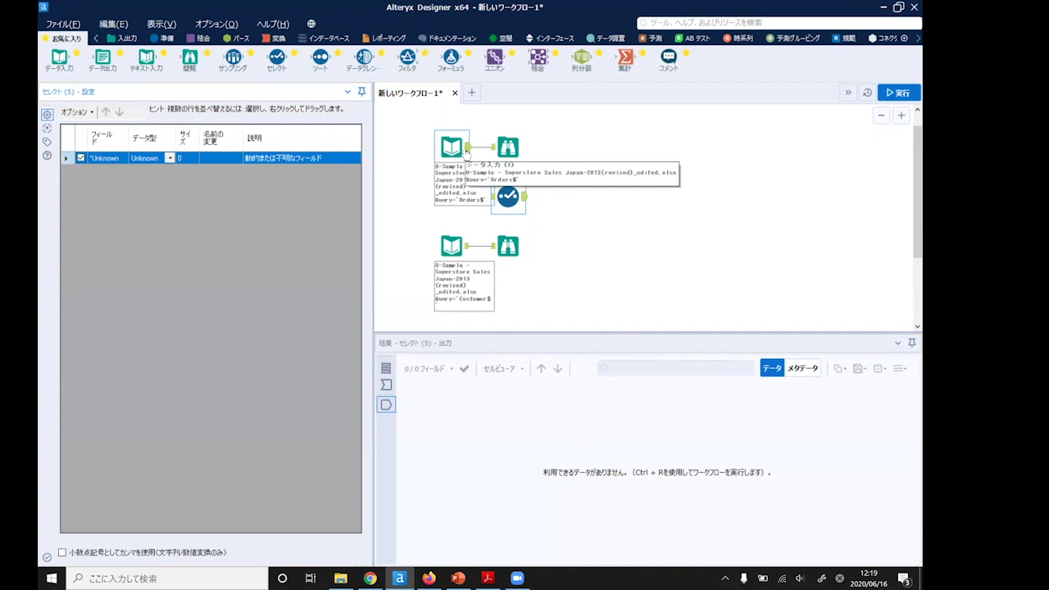
pyautogui.moveTo(467, 149); pyautogui.dragTo(503, 197)
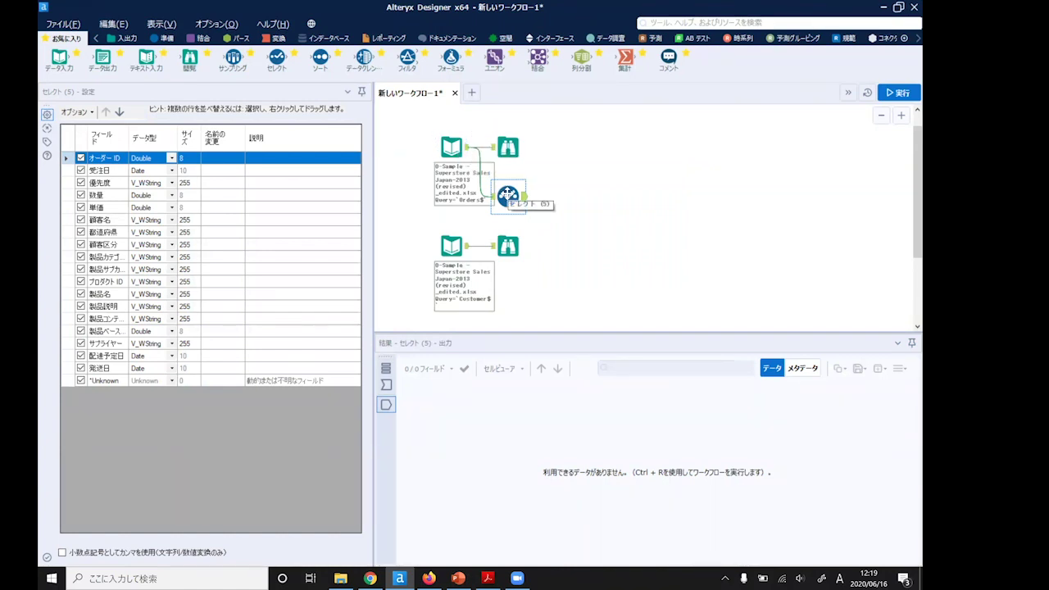
pyautogui.moveTo(375, 196); pyautogui.dragTo(426, 197)
pyautogui.moveTo(128, 131); pyautogui.dragTo(168, 131)
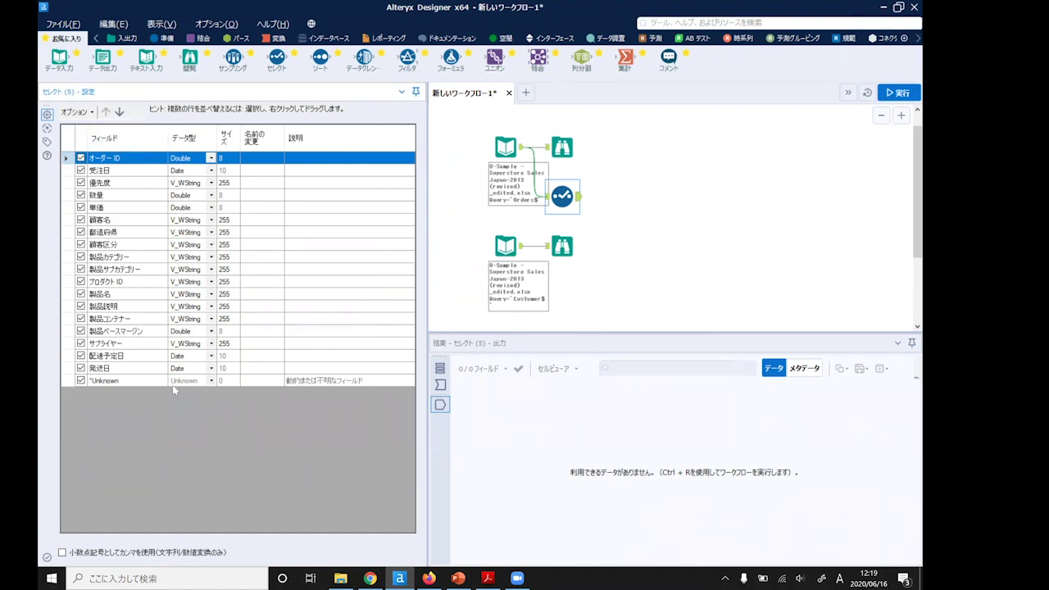
# Highlight the fields from 数量 through 都道府県 in the Select tool's field list.
pyautogui.click(141, 212)
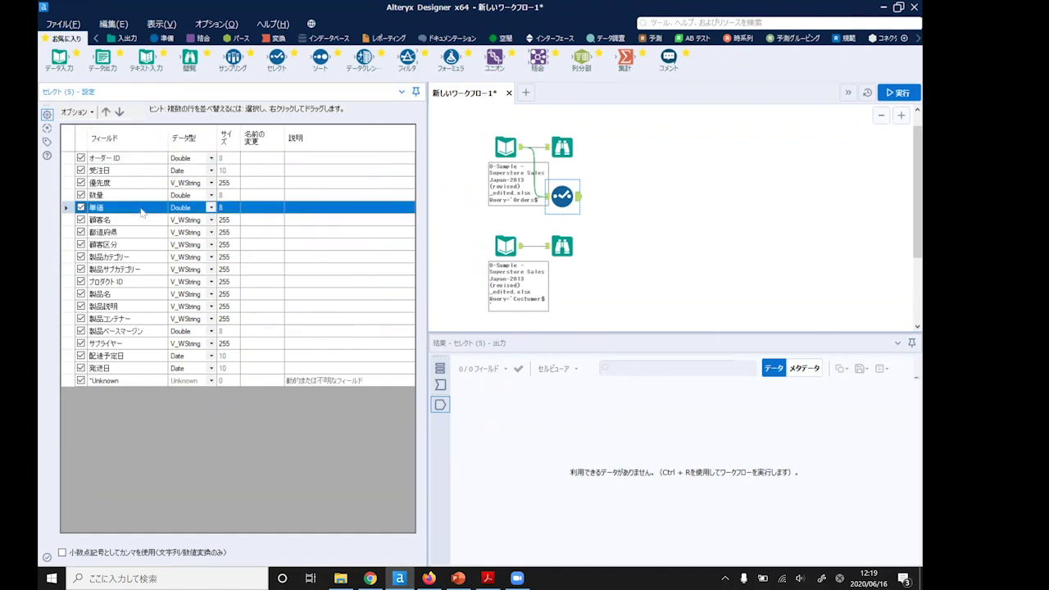
pyautogui.press('Up')
pyautogui.hotkey('shift', 'Down')
pyautogui.hotkey('shift', 'Down')
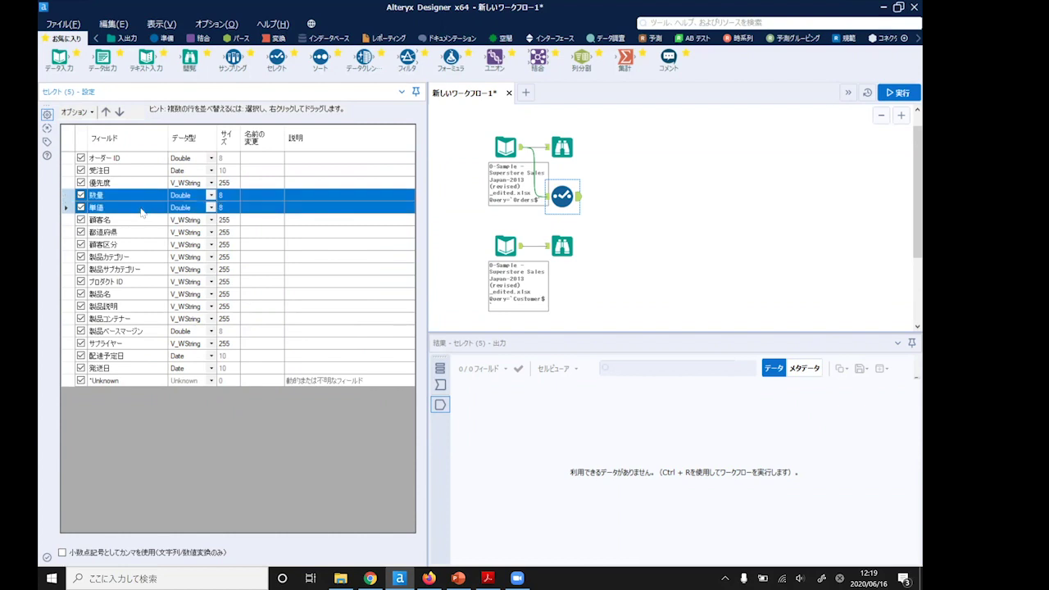
pyautogui.hotkey('shift', 'Down')
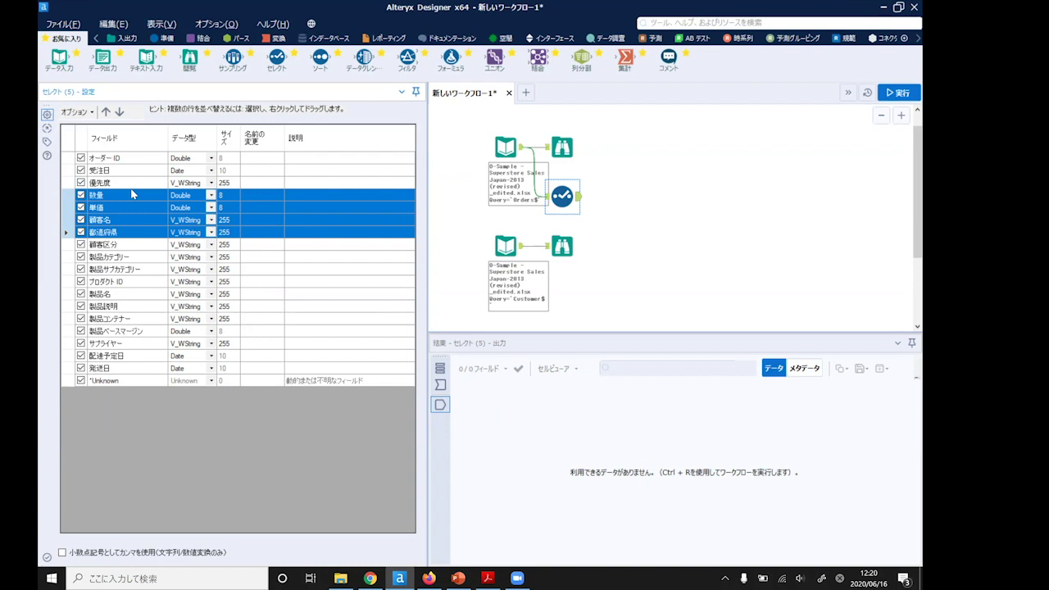
# Deselect all fields in the Select tool at once using its options.
pyautogui.click(76, 112)
pyautogui.click(75, 111)
pyautogui.click(92, 112)
pyautogui.click(92, 113)
pyautogui.click(90, 111)
pyautogui.moveTo(96, 141)
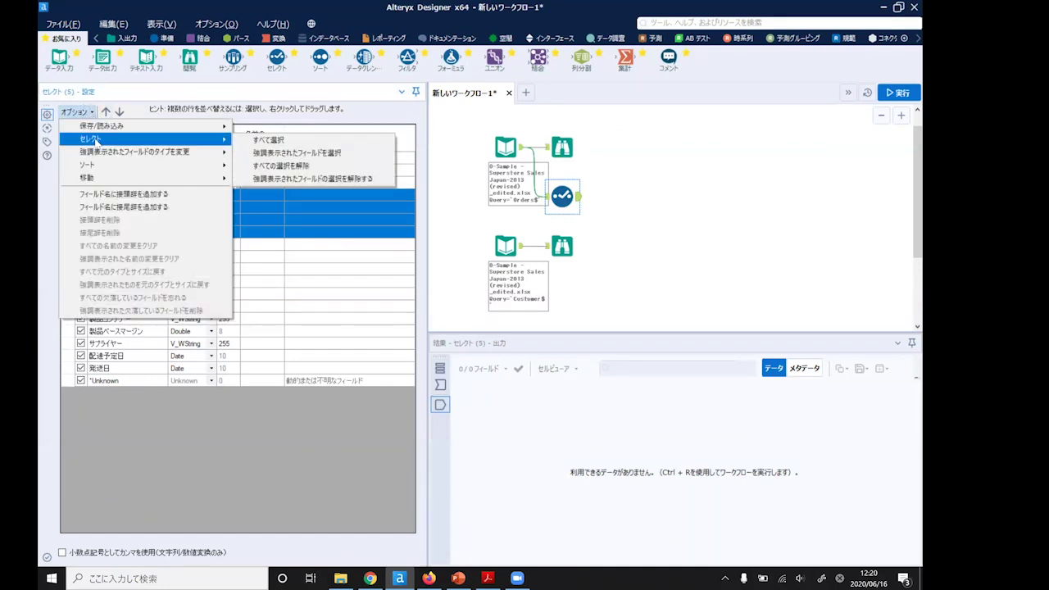
pyautogui.click(349, 169)
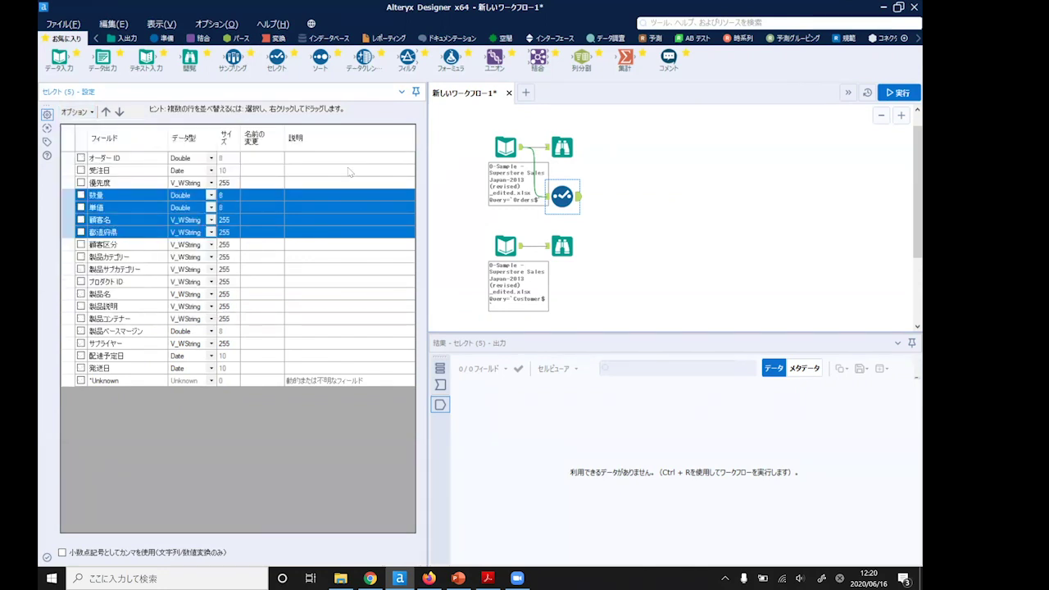
# Include only 数量, 単価, 顧客名 and 都道府県 in the Select tool's output and run the workflow.
pyautogui.click(81, 195)
pyautogui.click(81, 207)
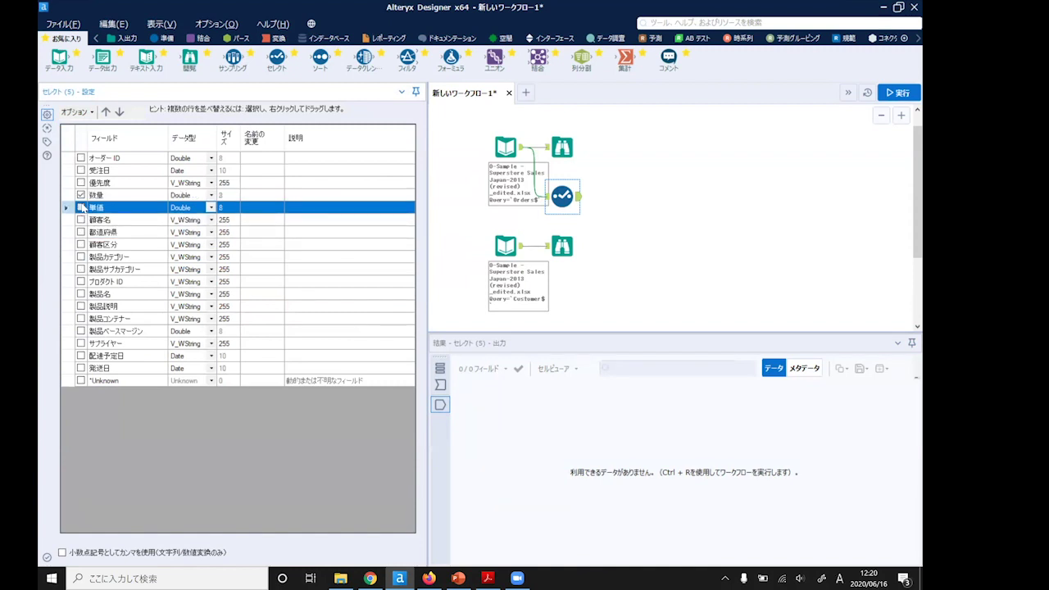
pyautogui.click(81, 219)
pyautogui.click(82, 232)
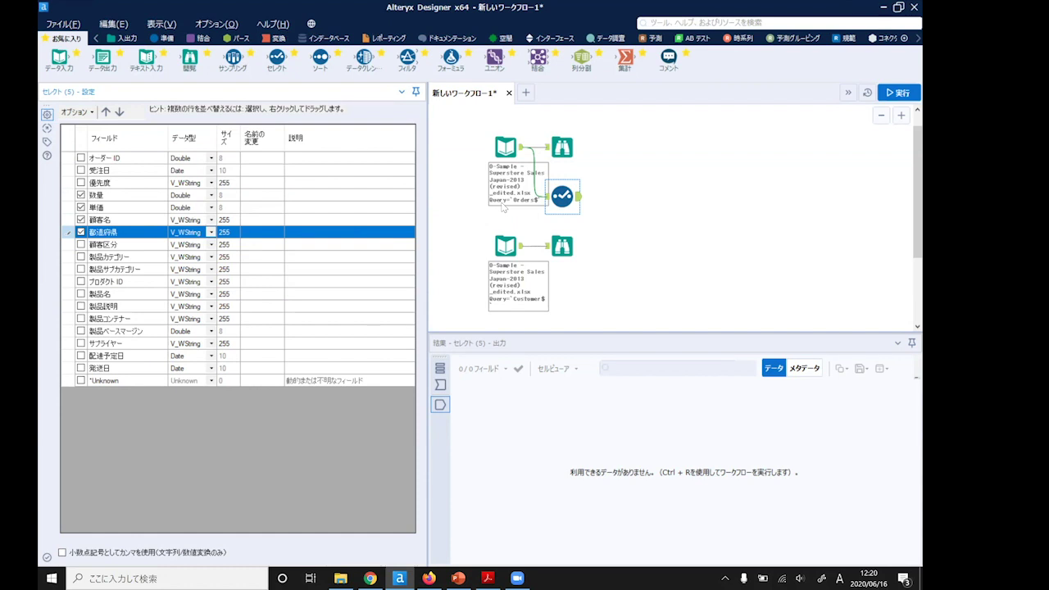
pyautogui.click(898, 93)
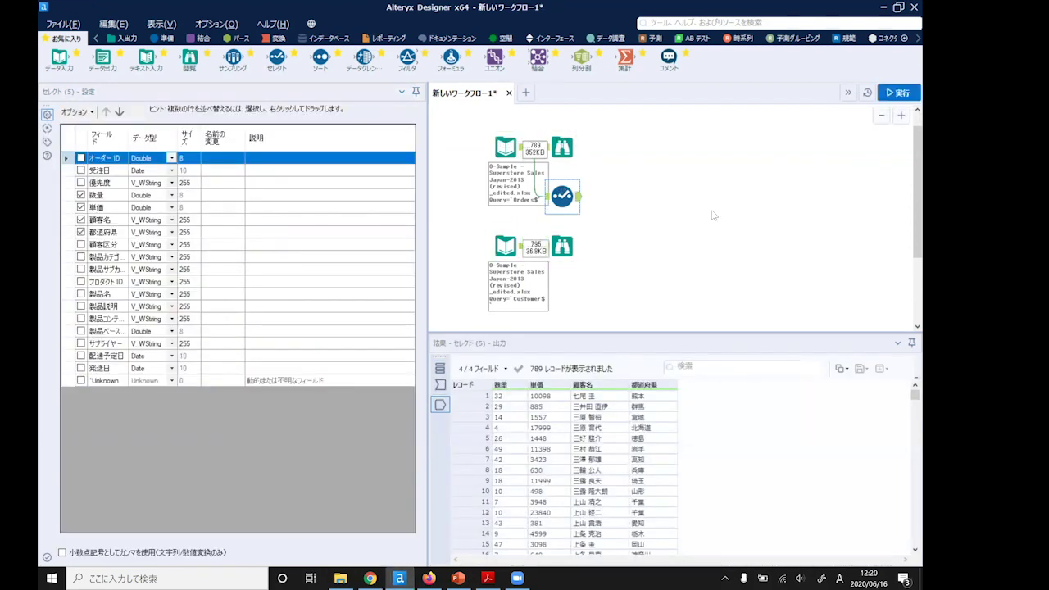
# Compare the Select tool's incoming and outgoing data with the Orders Browse results, enlarging the results area.
pyautogui.moveTo(608, 334); pyautogui.dragTo(628, 273)
pyautogui.scroll(-1, 621, 218)
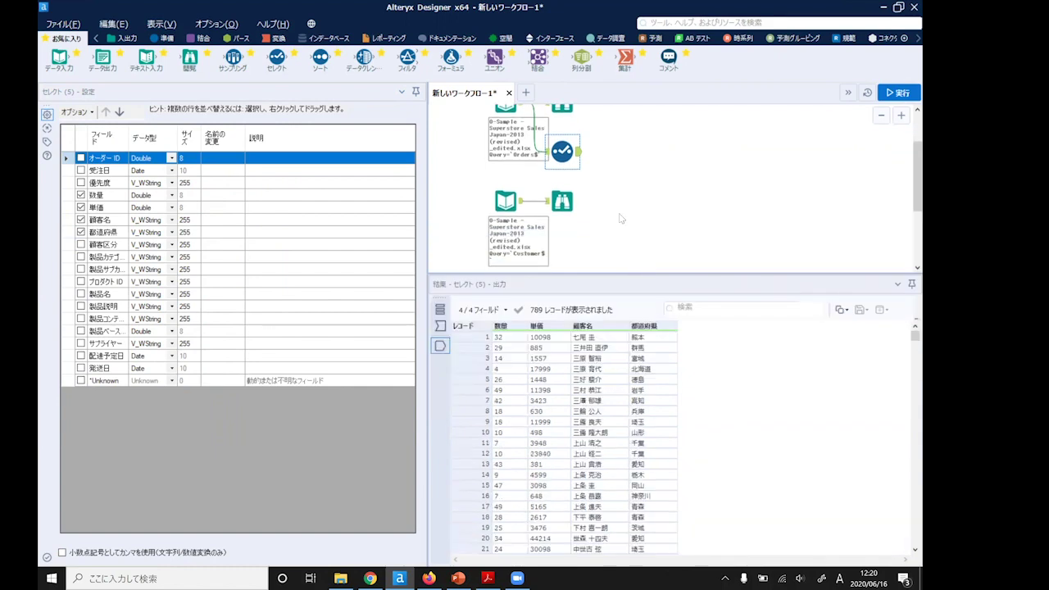
pyautogui.click(562, 127)
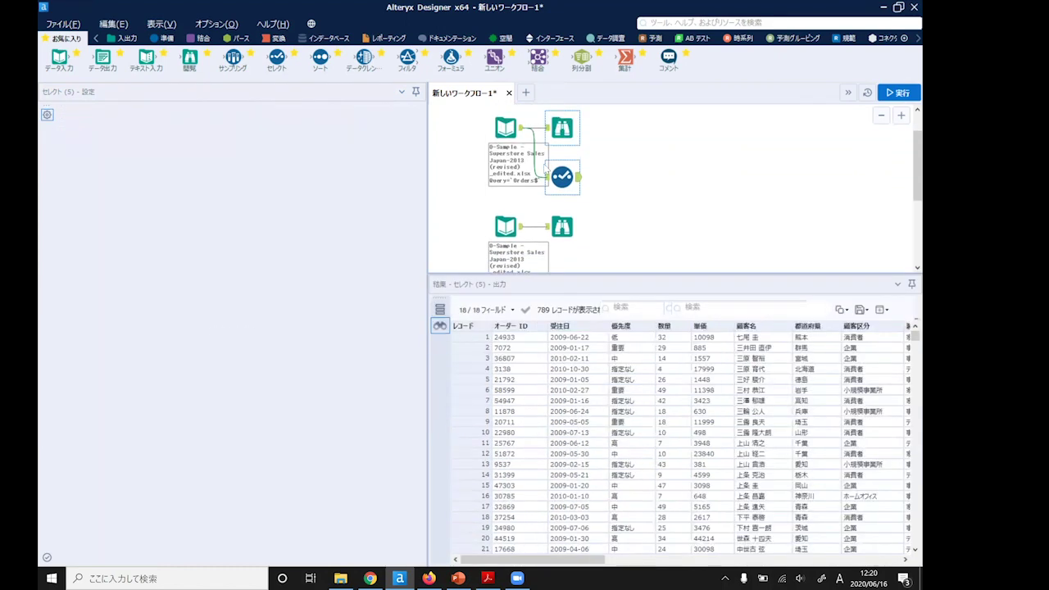
pyautogui.click(562, 176)
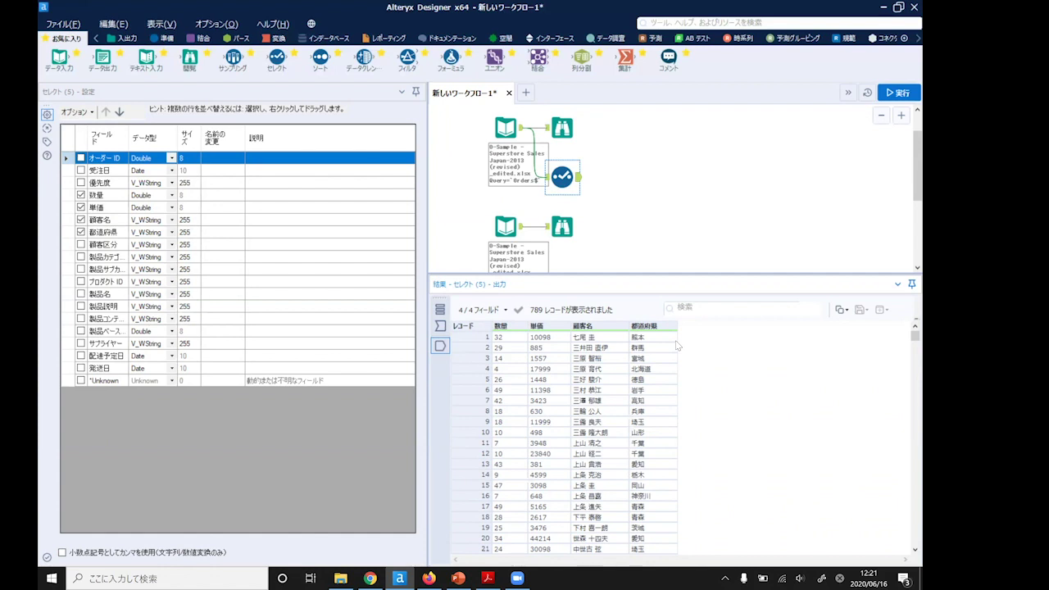
pyautogui.click(440, 325)
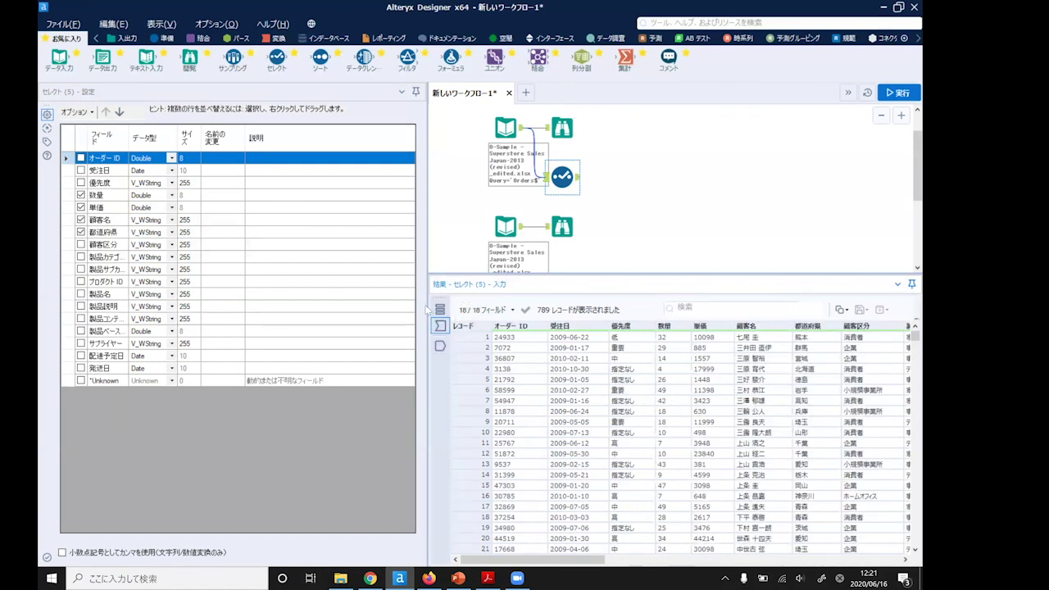
pyautogui.moveTo(426, 306); pyautogui.dragTo(279, 316)
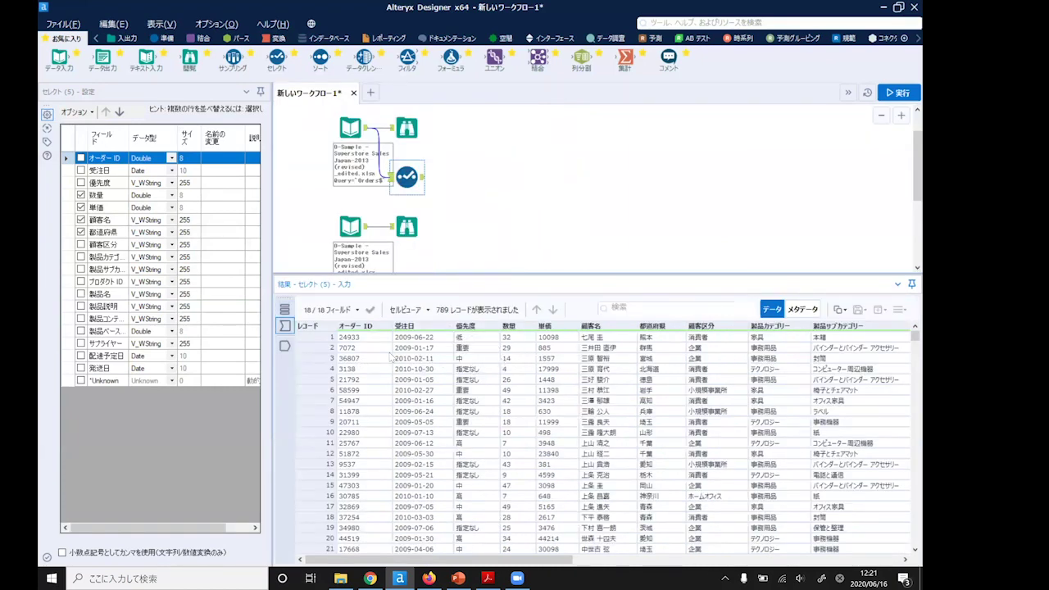
pyautogui.click(284, 345)
pyautogui.click(285, 326)
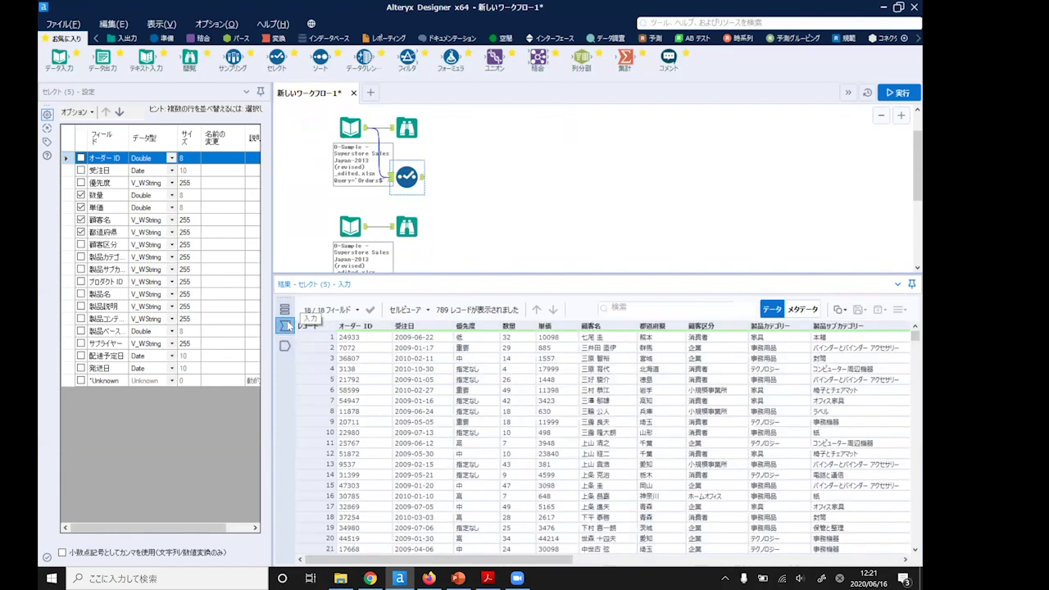
pyautogui.click(284, 345)
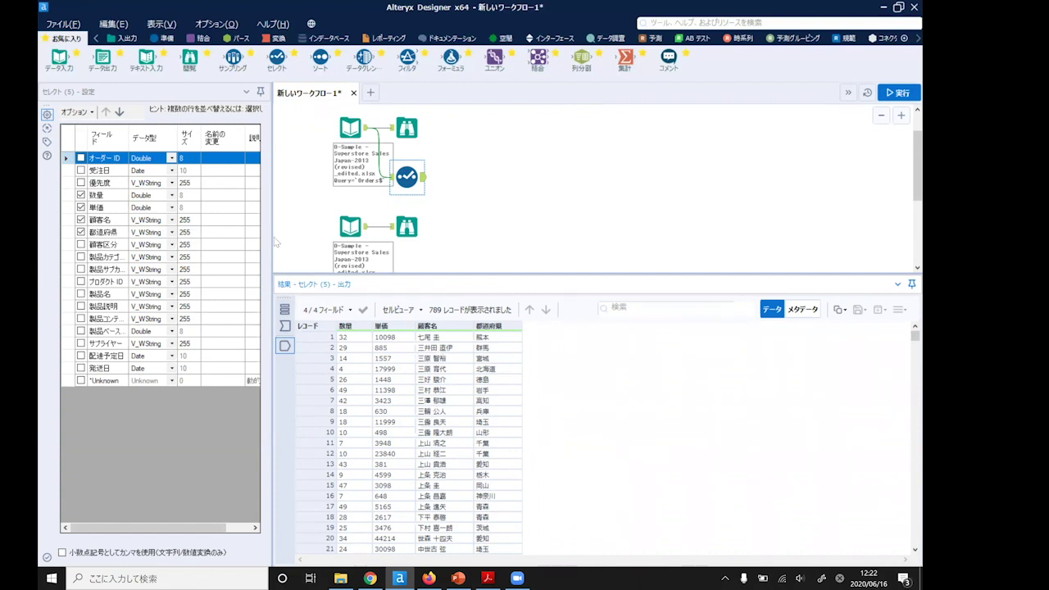
# Widen the configuration area slightly and add a Formula tool connected to the Select tool's output.
pyautogui.moveTo(276, 241); pyautogui.dragTo(309, 239)
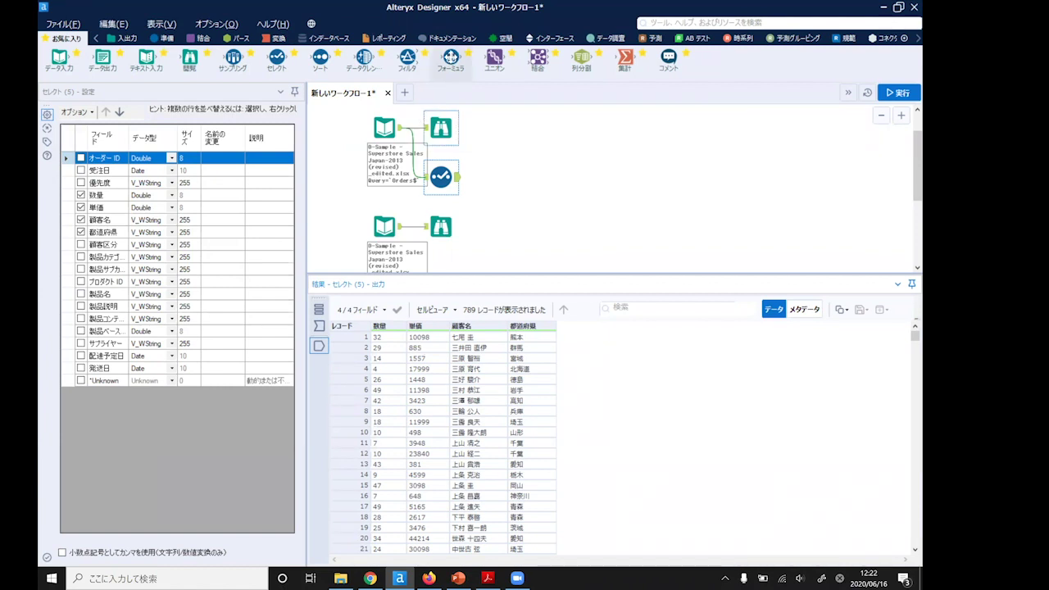
pyautogui.moveTo(450, 57); pyautogui.dragTo(518, 199)
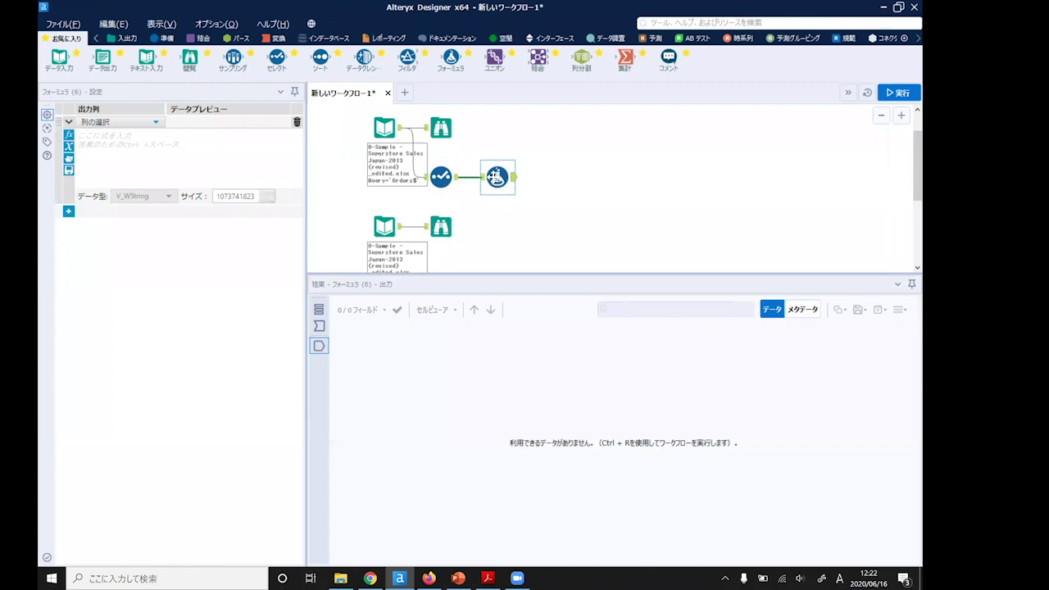
# Widen the configuration area and add a new output column named 売り上げ in the Formula tool.
pyautogui.moveTo(306, 173); pyautogui.dragTo(376, 173)
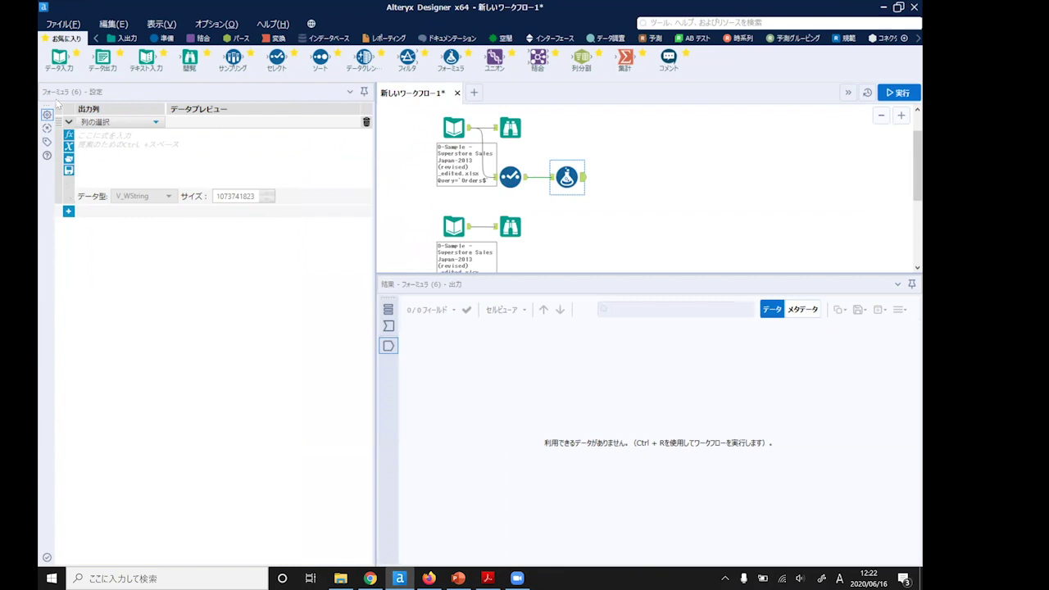
pyautogui.click(155, 123)
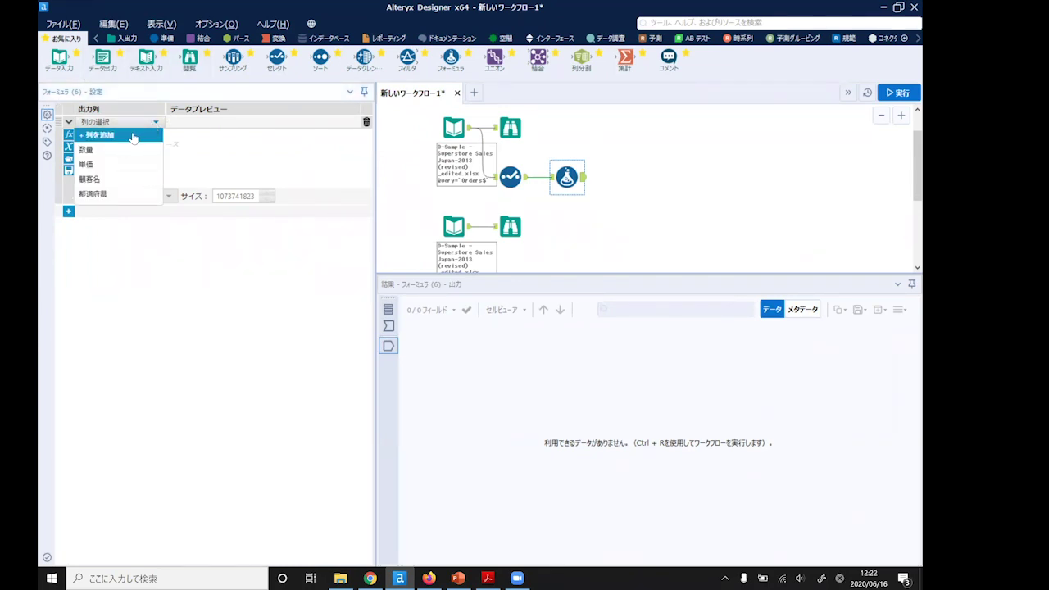
pyautogui.click(132, 134)
pyautogui.write('売り上げ')
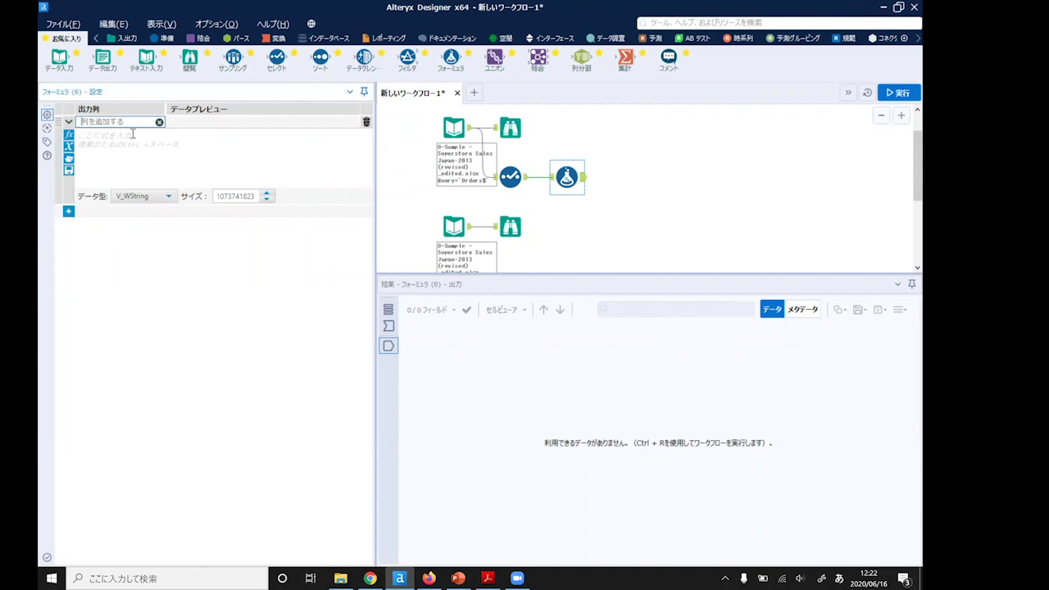
pyautogui.press('Return')
# Define the 売り上げ column's expression as [数量] * [単価] using the existing columns.
pyautogui.click(140, 142)
pyautogui.click(69, 157)
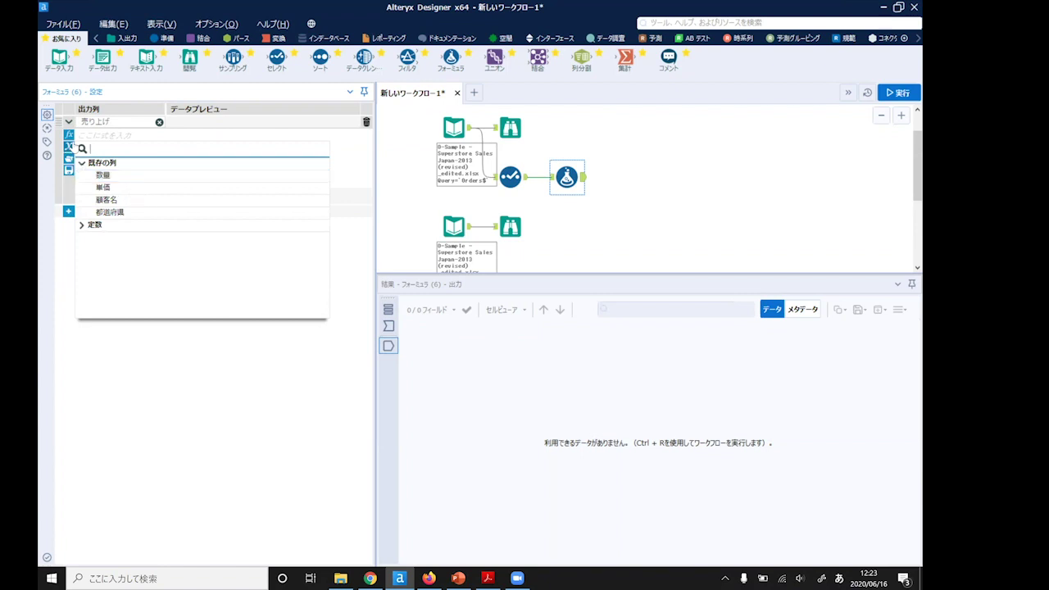
pyautogui.click(122, 176)
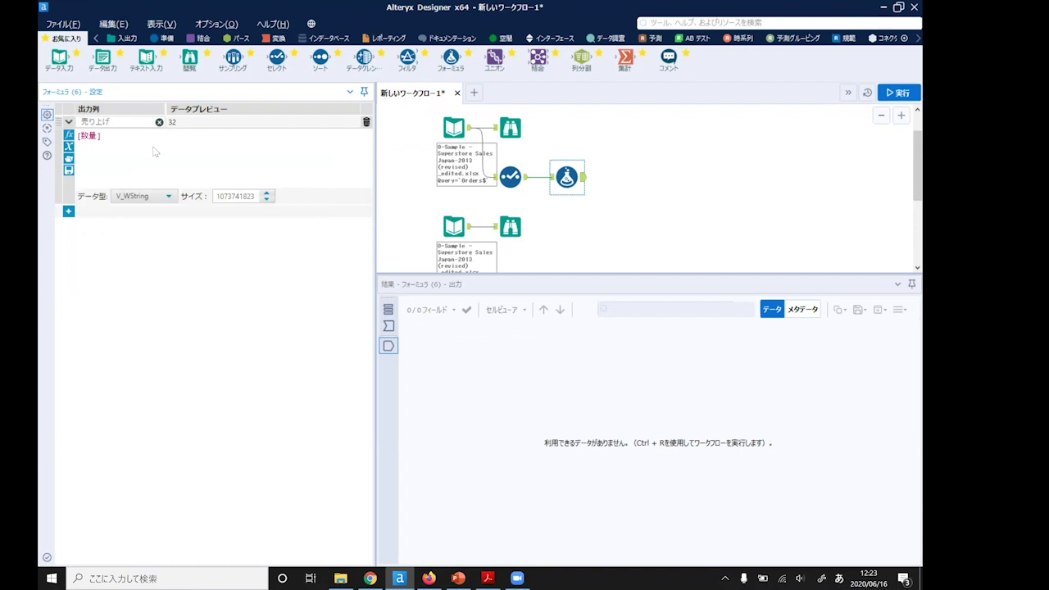
pyautogui.press('Zenkaku_Hankaku')
pyautogui.write('*')
pyautogui.click(69, 146)
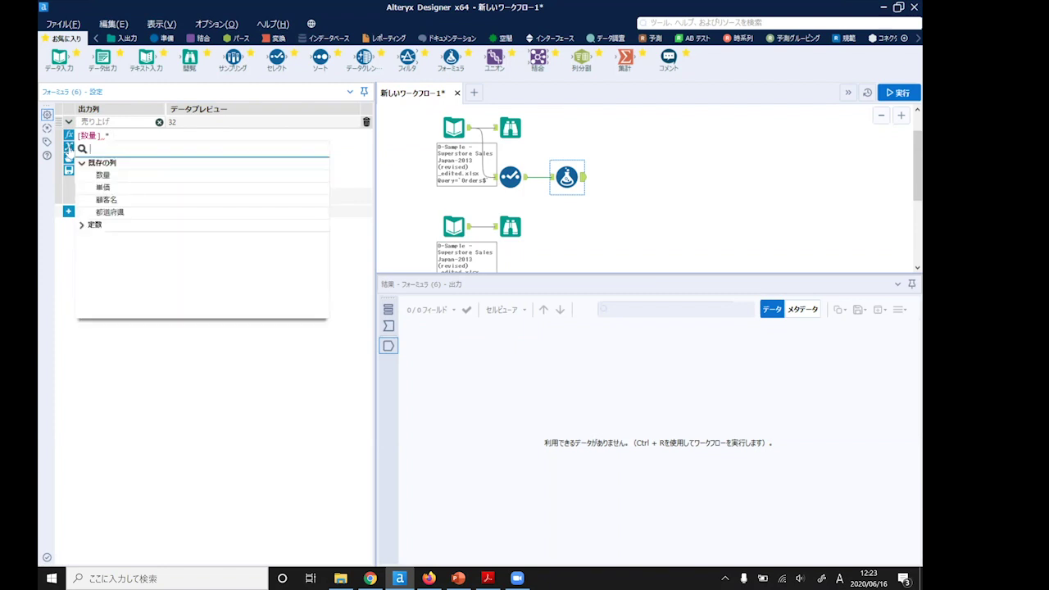
pyautogui.click(103, 187)
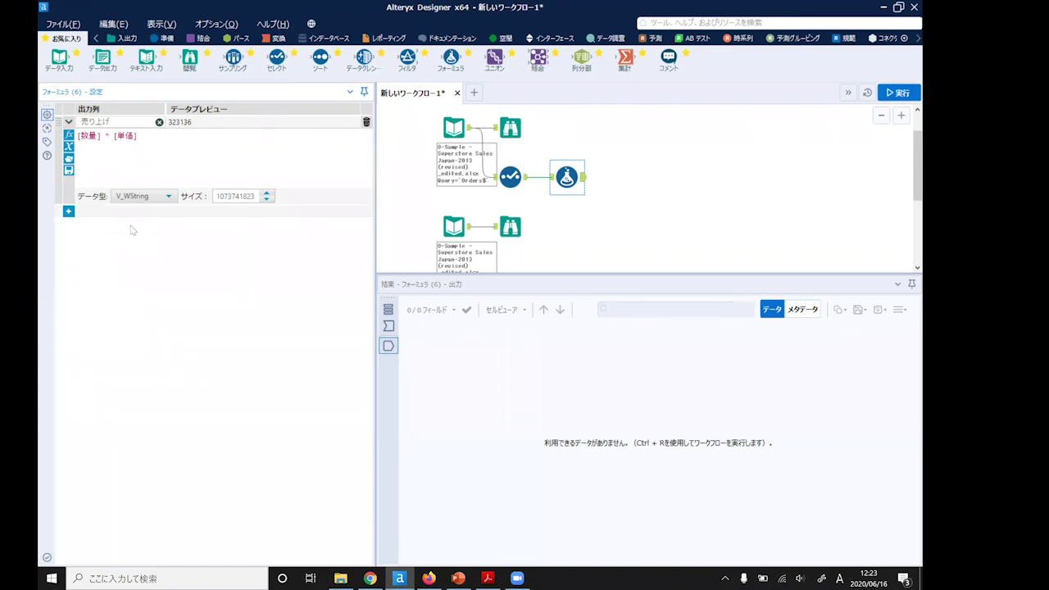
# Set the 売り上げ column's data type to Int32 and run the workflow.
pyautogui.click(169, 197)
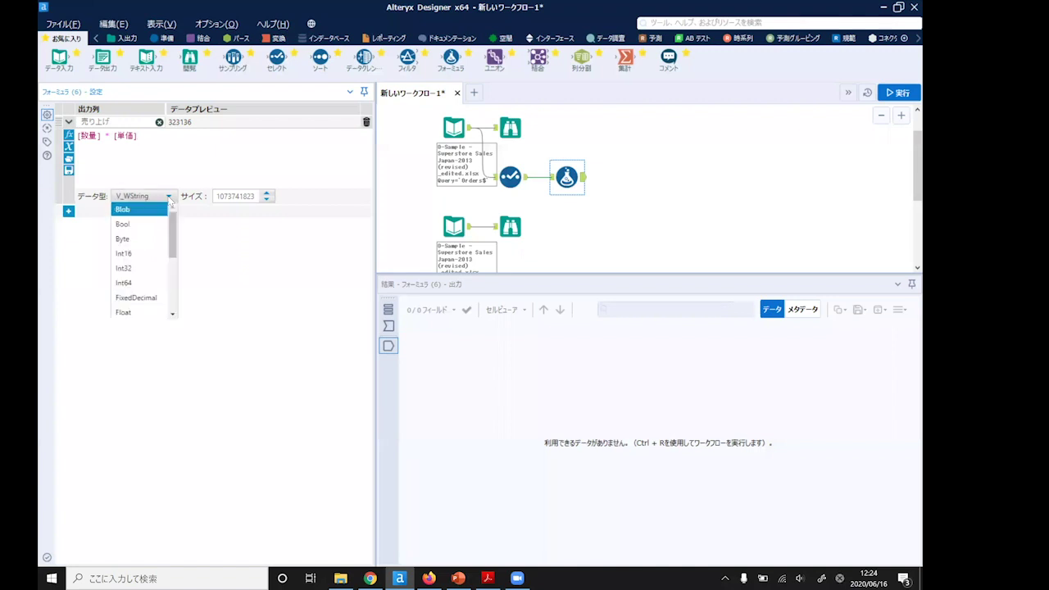
pyautogui.click(151, 270)
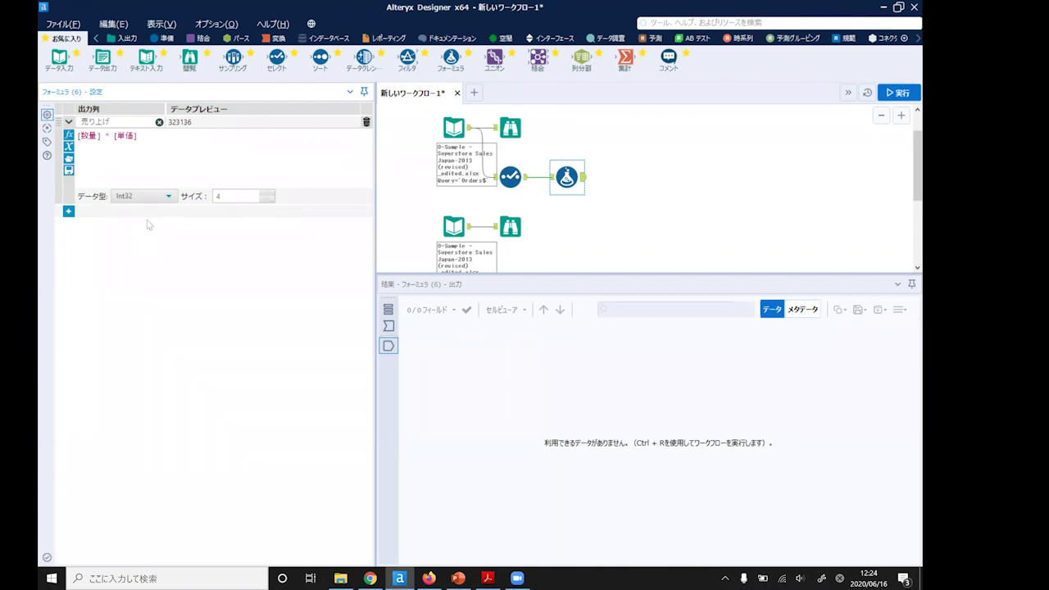
pyautogui.click(889, 96)
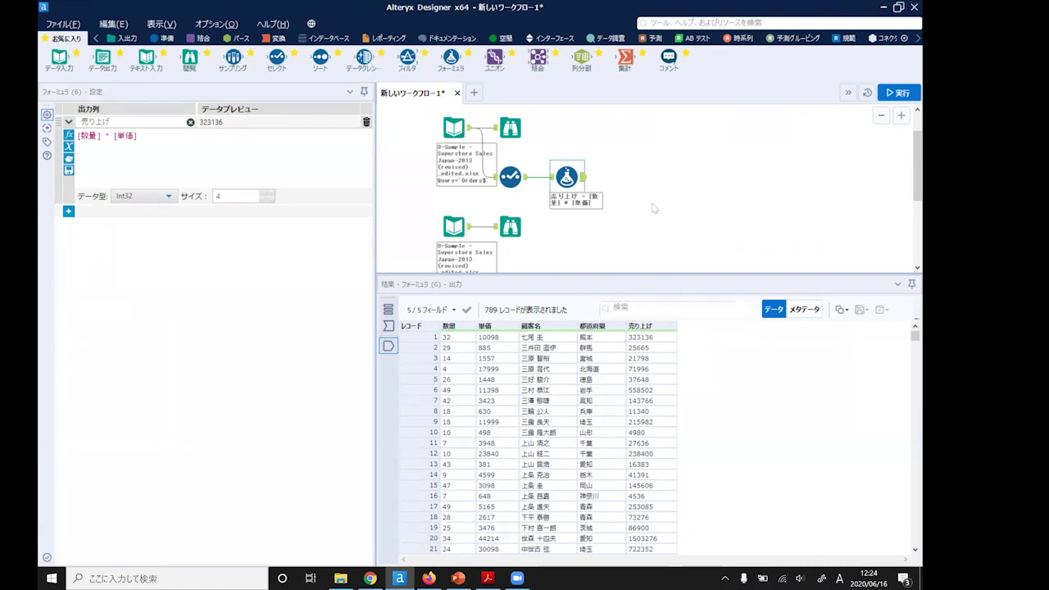
# Examine the Life Time Revenue profile in the Customer sheet's Browse results.
pyautogui.scroll(-3, 654, 208)
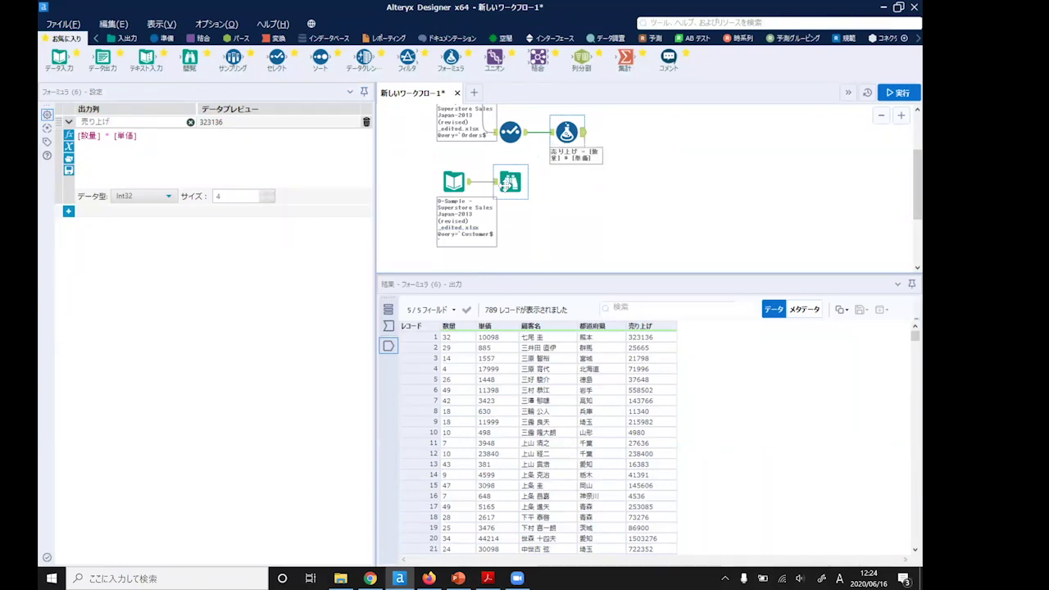
pyautogui.click(506, 189)
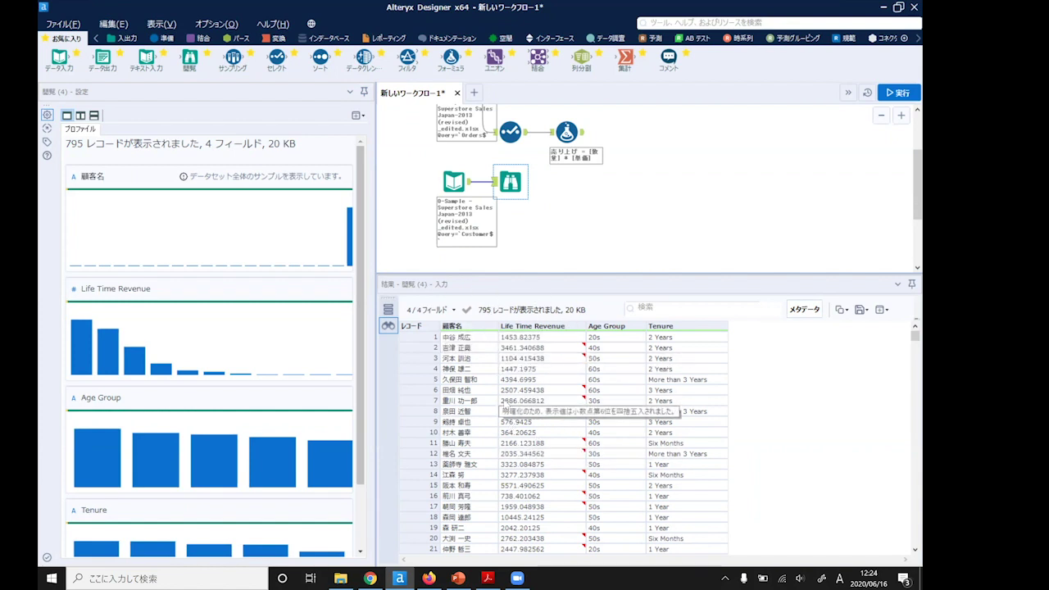
pyautogui.click(532, 348)
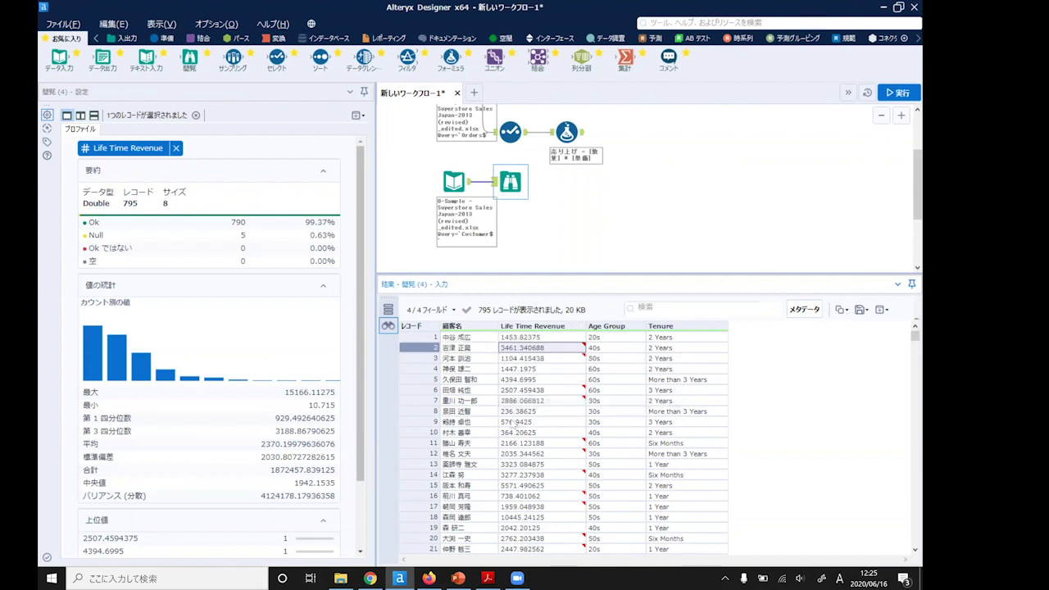
pyautogui.moveTo(549, 349)
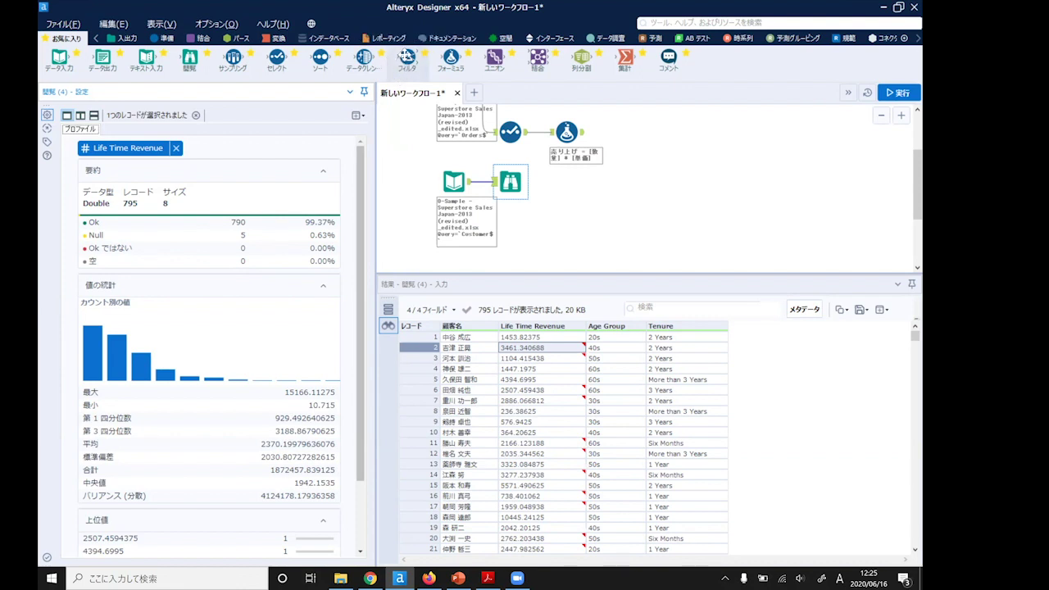
# Add a Filter tool connected to the Customer data input and select its True and False outputs in turn.
pyautogui.moveTo(407, 56); pyautogui.dragTo(510, 238)
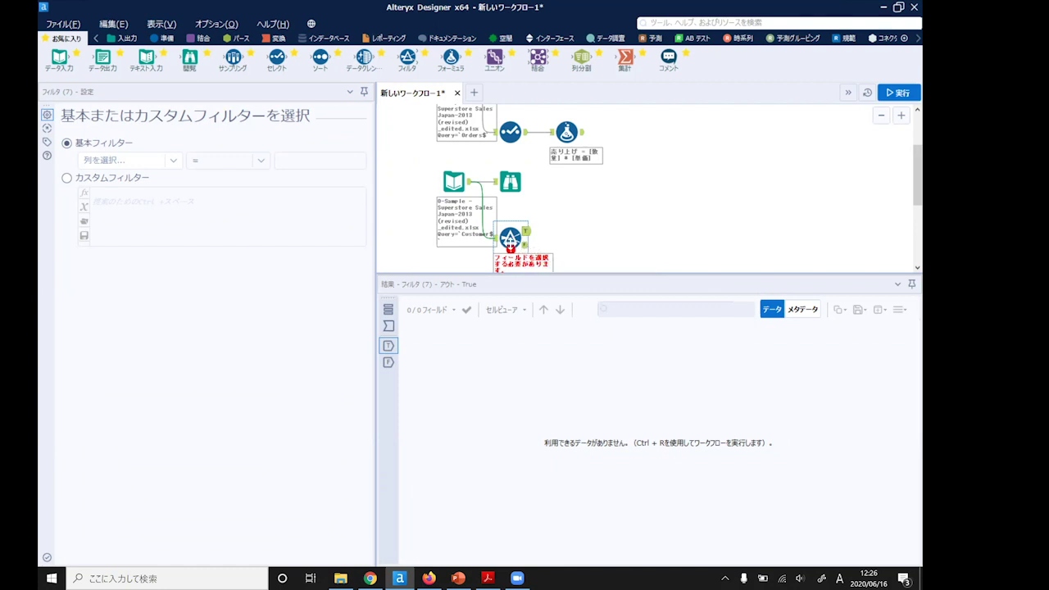
pyautogui.click(526, 246)
pyautogui.click(527, 231)
pyautogui.hotkey('ctrl', 'r')
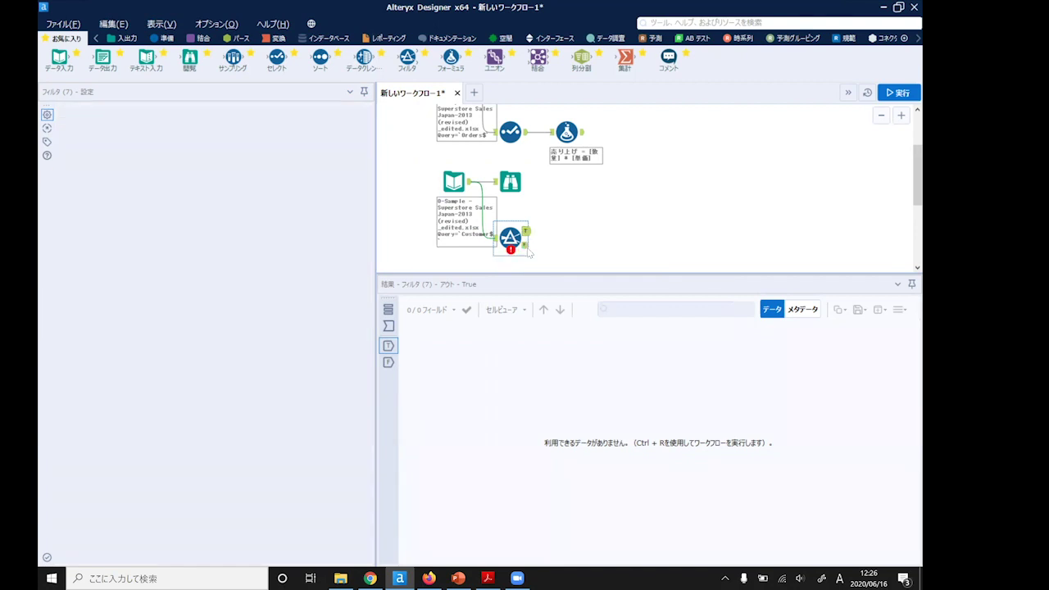
pyautogui.click(526, 248)
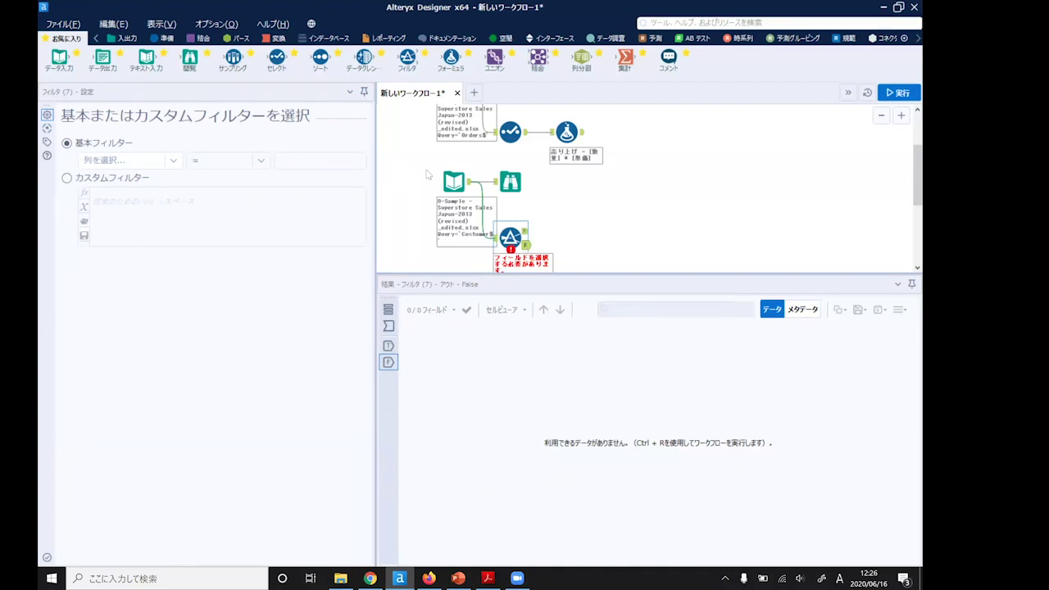
# Set the basic filter to Life Time Revenue with the condition Null ではない.
pyautogui.click(173, 161)
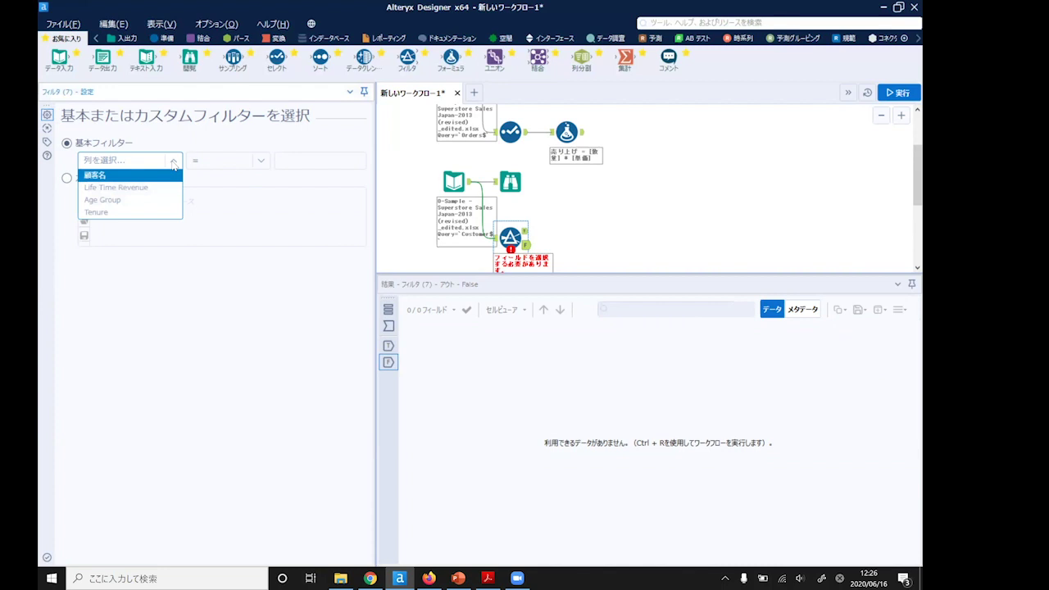
pyautogui.click(155, 187)
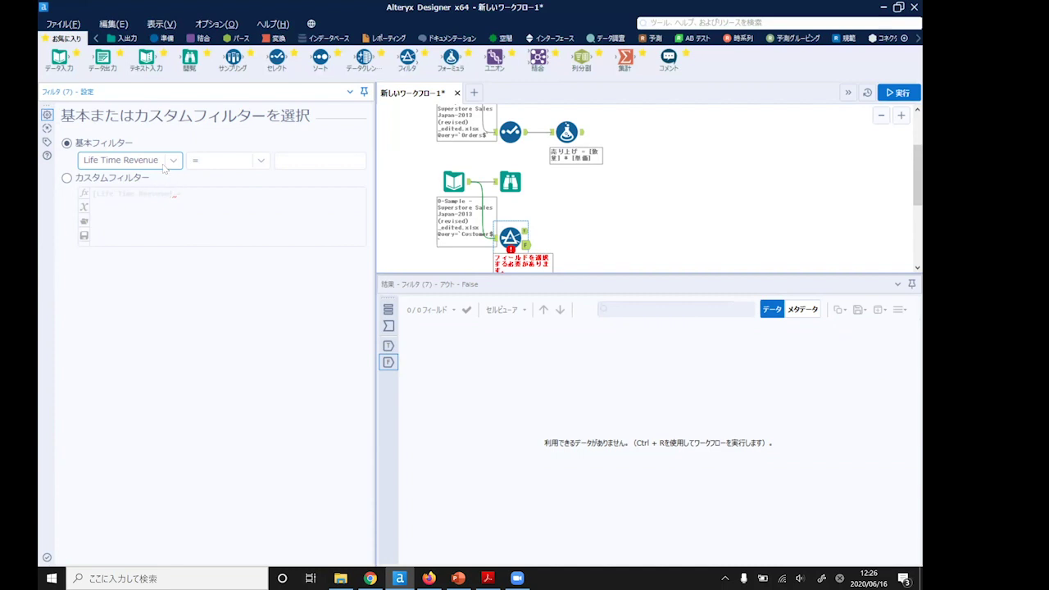
pyautogui.click(258, 162)
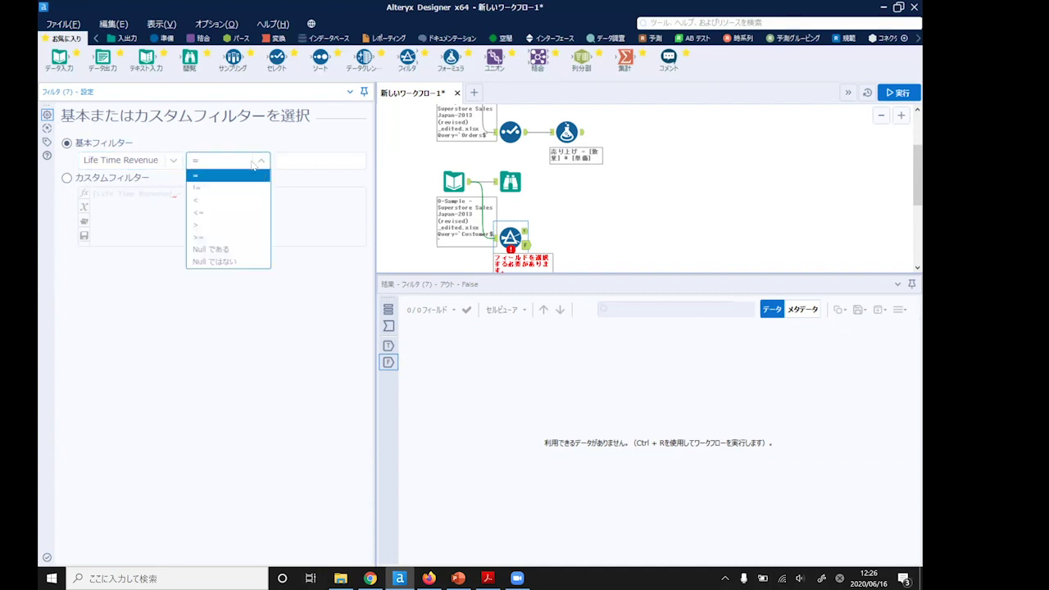
pyautogui.click(245, 263)
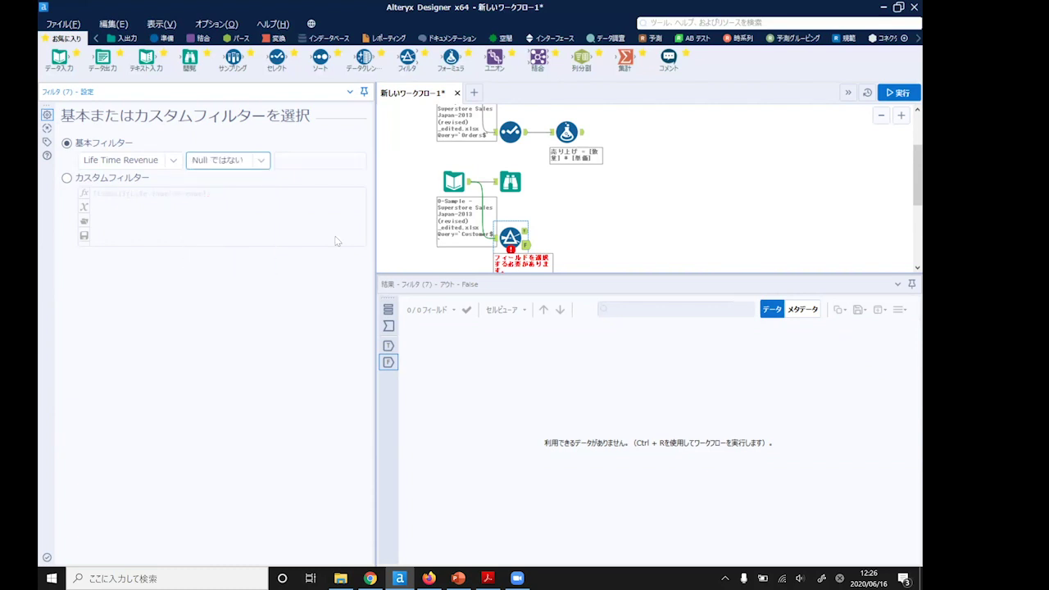
# Run the workflow and examine the records in the Filter tool's True and False outputs.
pyautogui.click(526, 233)
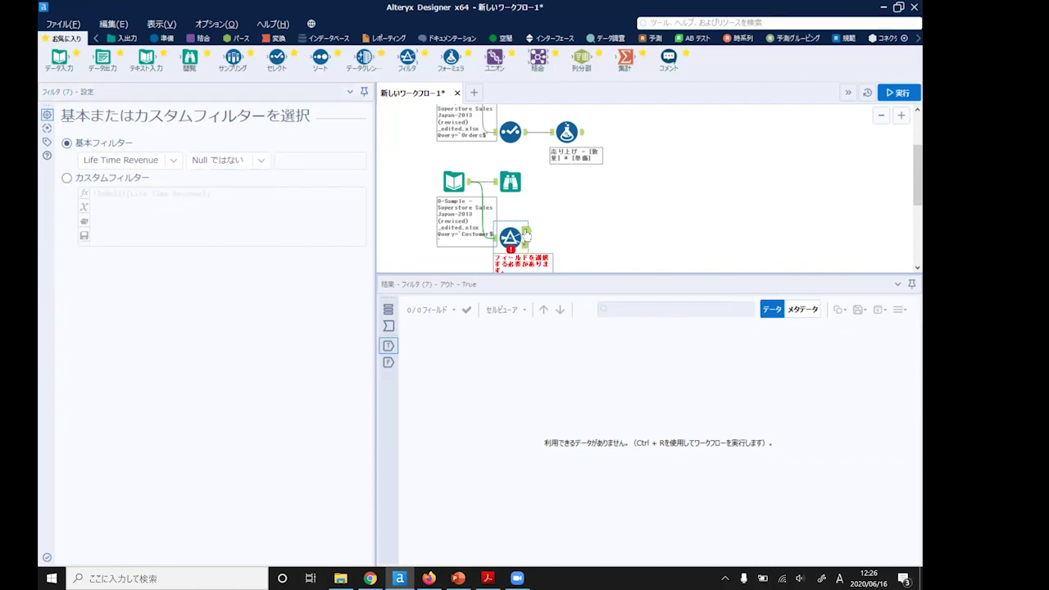
pyautogui.click(897, 93)
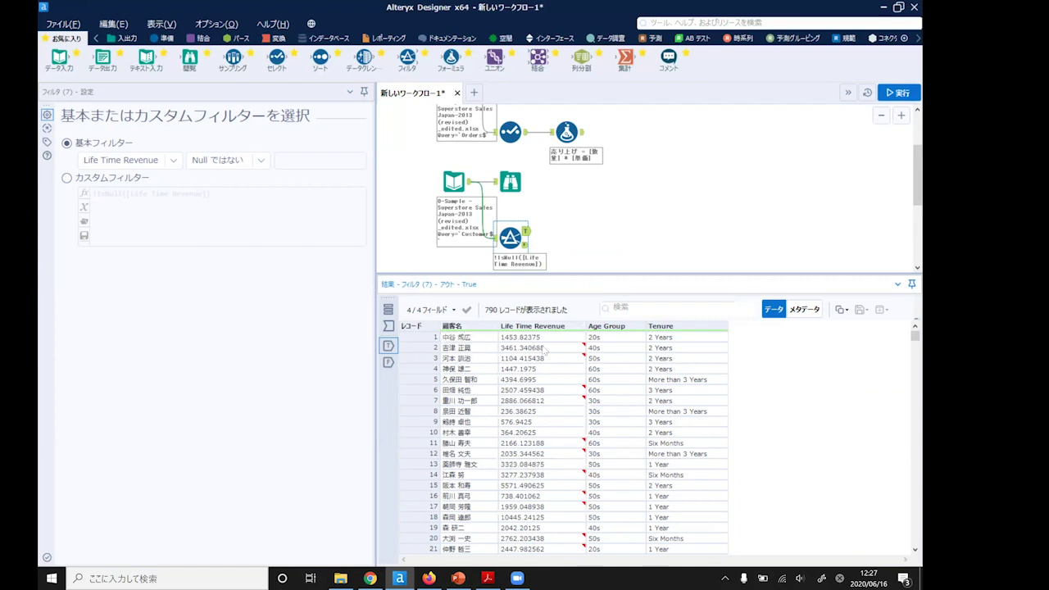
pyautogui.click(551, 372)
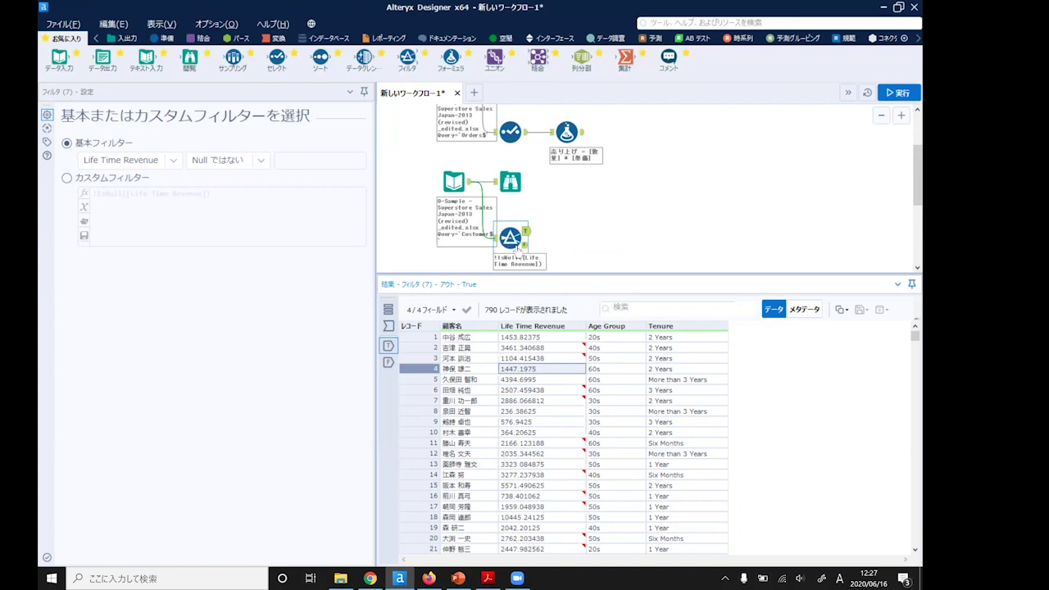
pyautogui.click(525, 245)
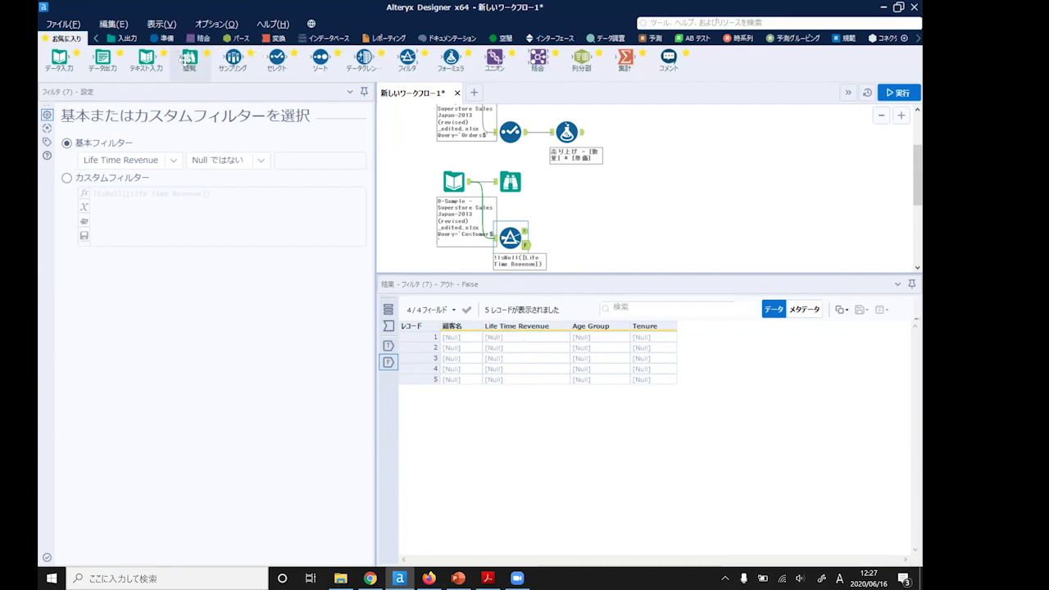
# Add a Browse tool to the Filter's True output, run the workflow and view the Life Time Revenue profile.
pyautogui.moveTo(188, 60); pyautogui.dragTo(560, 230)
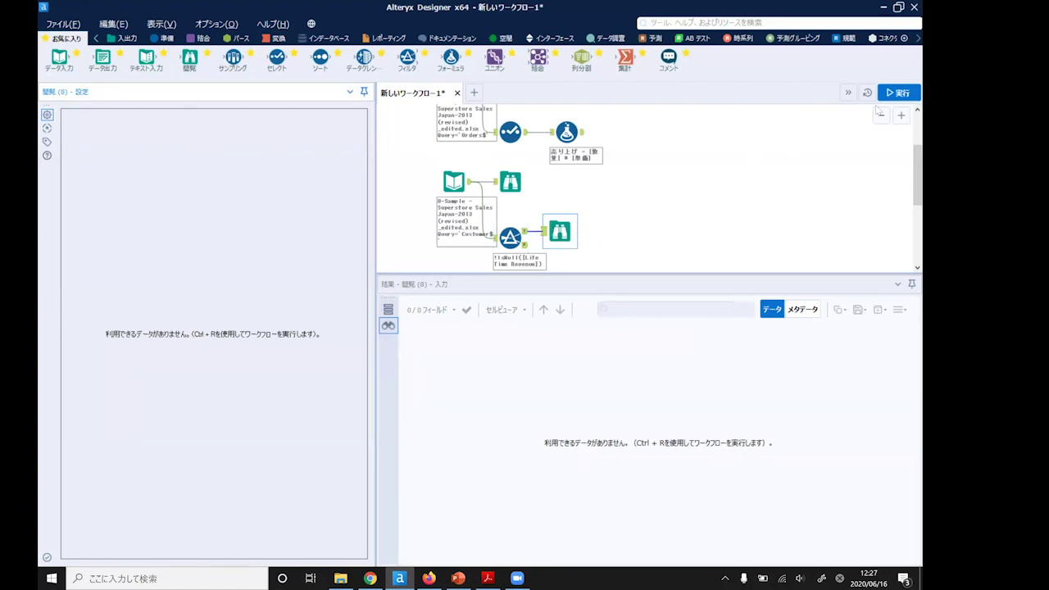
pyautogui.click(897, 93)
pyautogui.click(560, 232)
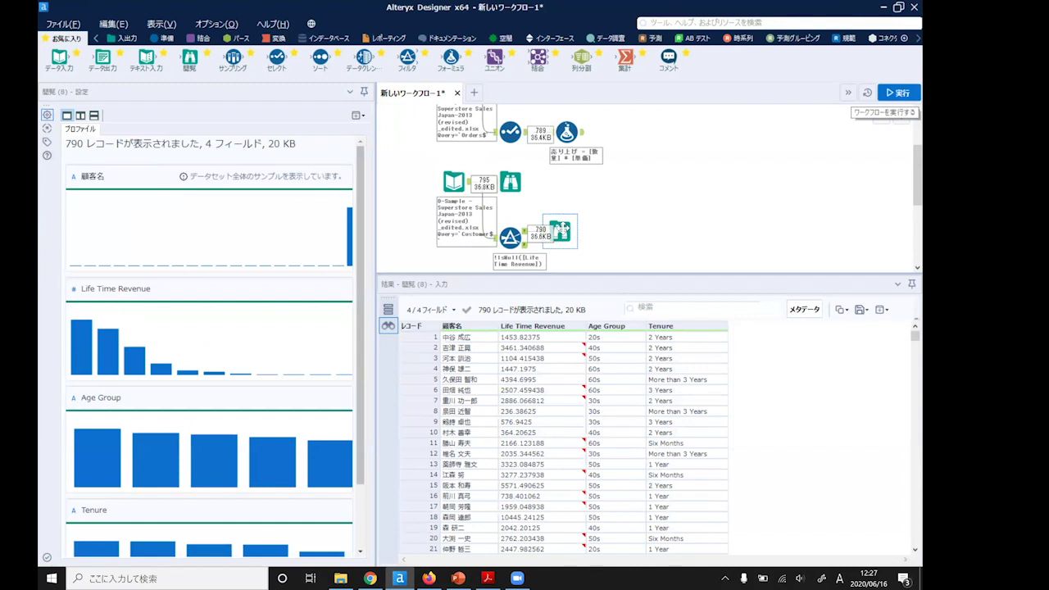
pyautogui.click(533, 369)
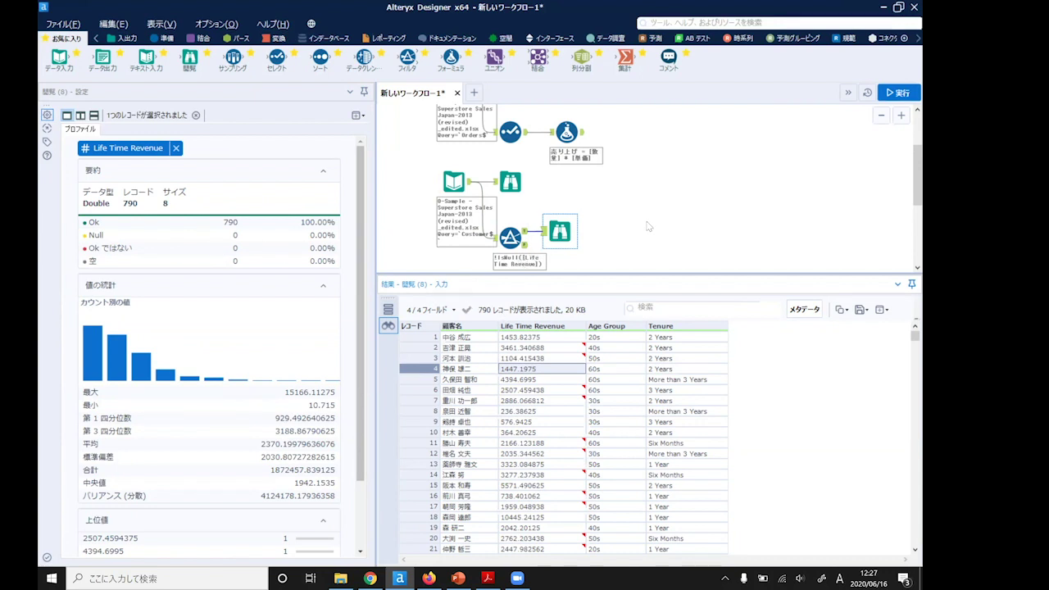
# Enlarge the canvas and add a Join tool taking the Formula output as left input and the Filter's True output as right input.
pyautogui.moveTo(636, 276); pyautogui.dragTo(636, 322)
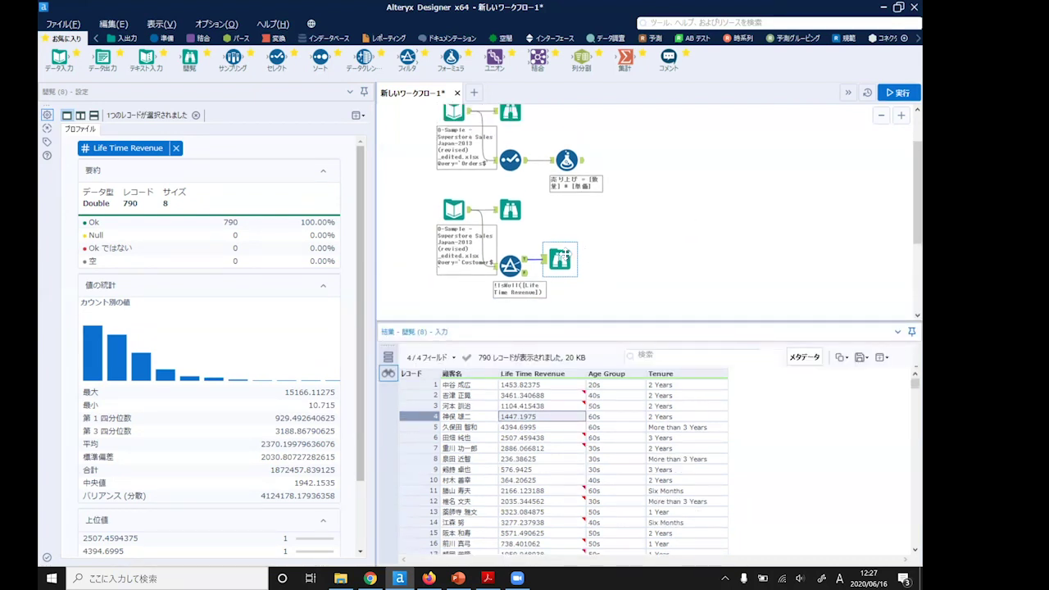
pyautogui.click(577, 161)
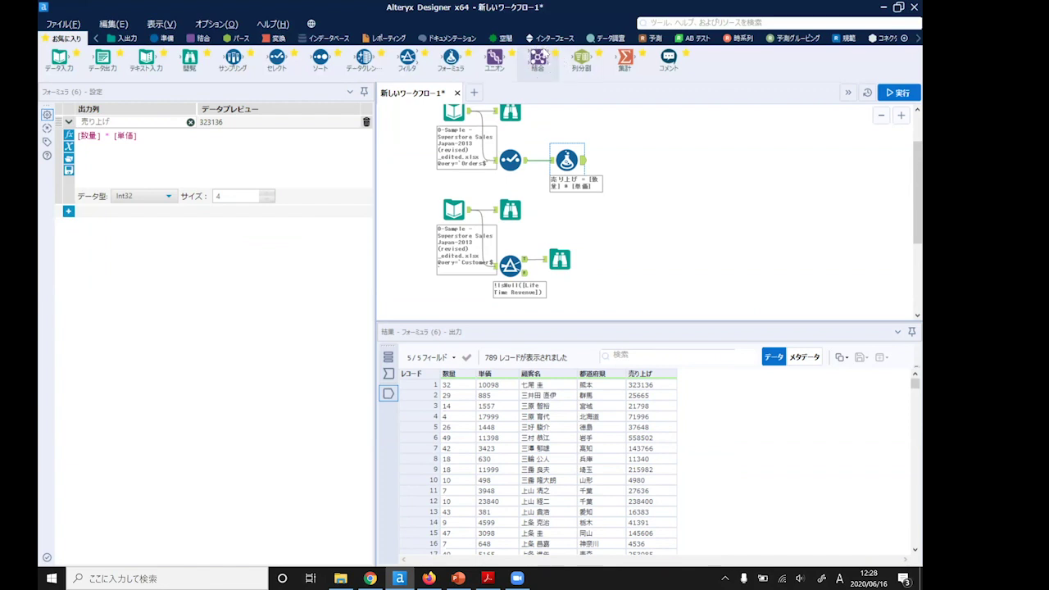
pyautogui.moveTo(538, 58); pyautogui.dragTo(636, 167)
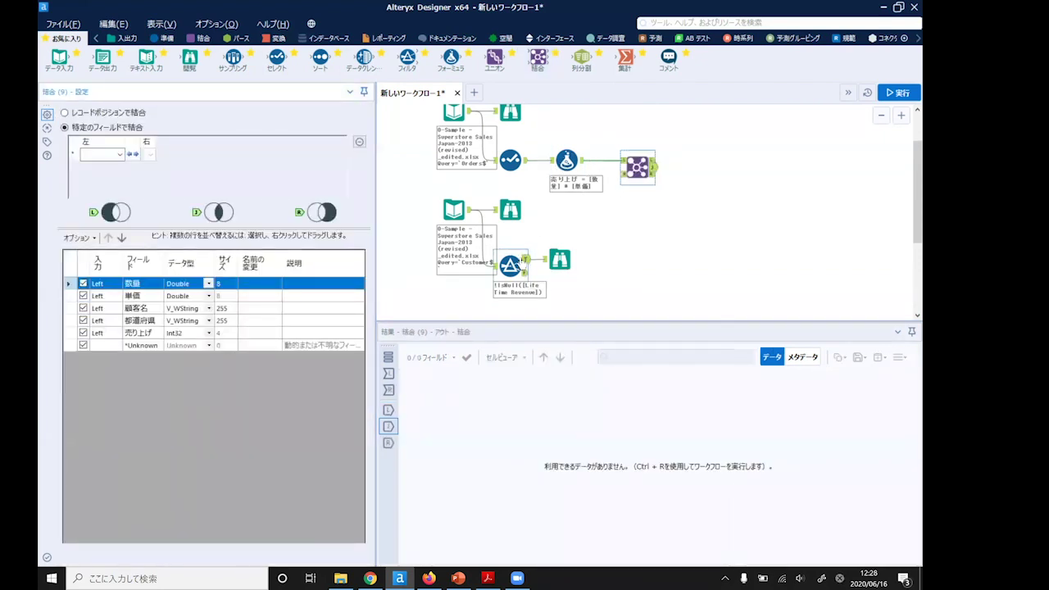
pyautogui.moveTo(527, 260); pyautogui.dragTo(636, 173)
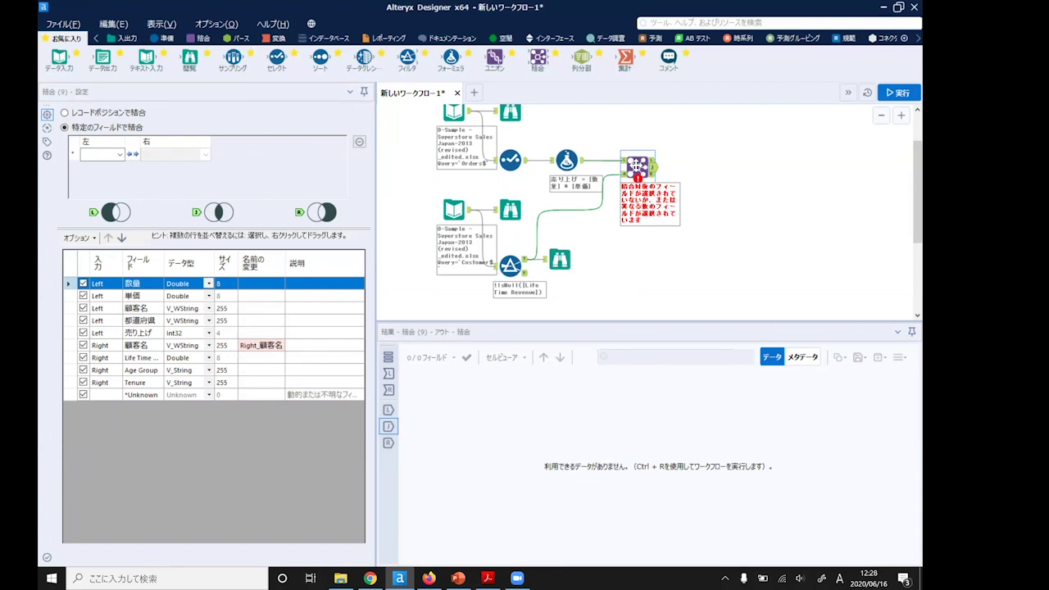
# Compare the 顧客名 field in the Formula output and the filtered Customer Browse results.
pyautogui.click(581, 164)
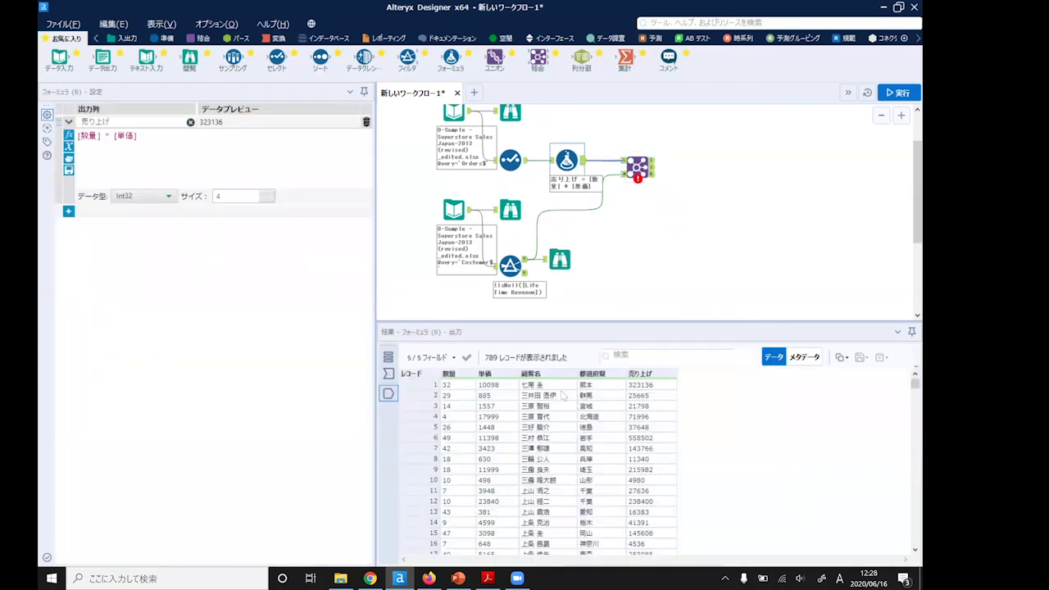
pyautogui.click(555, 395)
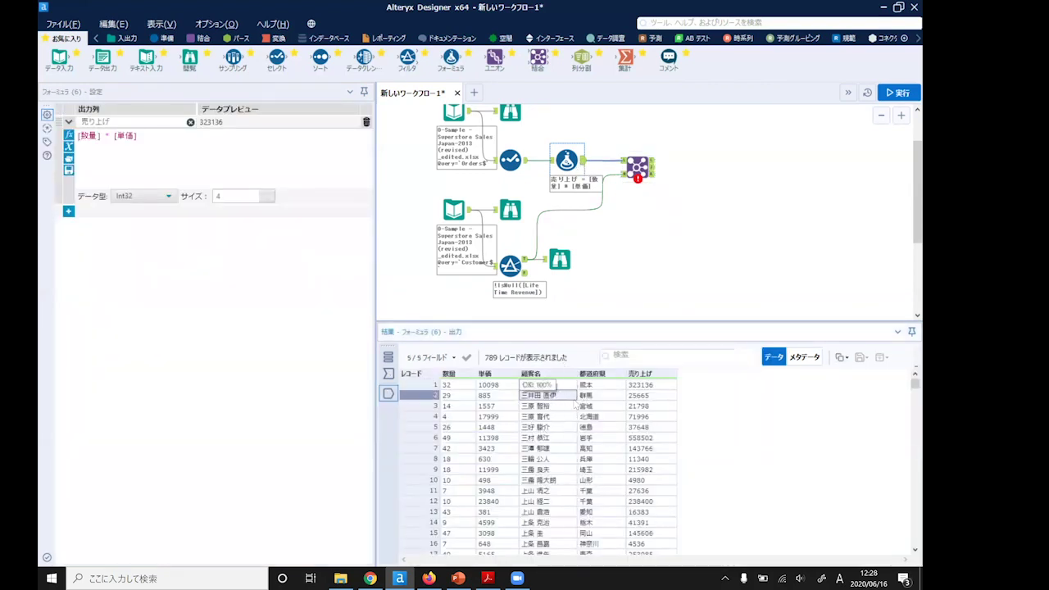
pyautogui.click(562, 259)
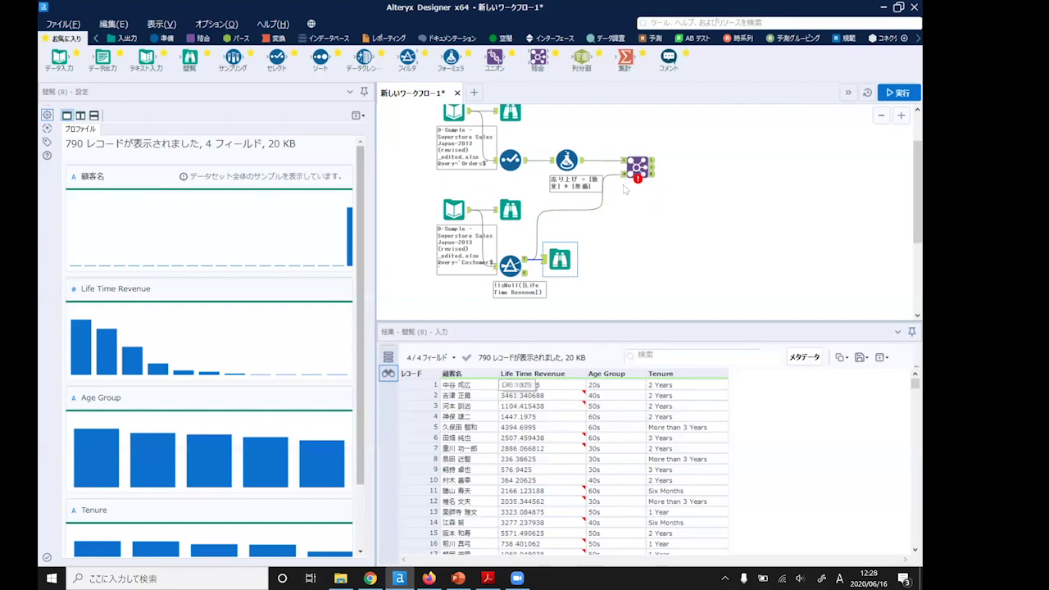
# Set the Join tool to match 顧客名 on both the left and right inputs, and run the workflow.
pyautogui.click(638, 164)
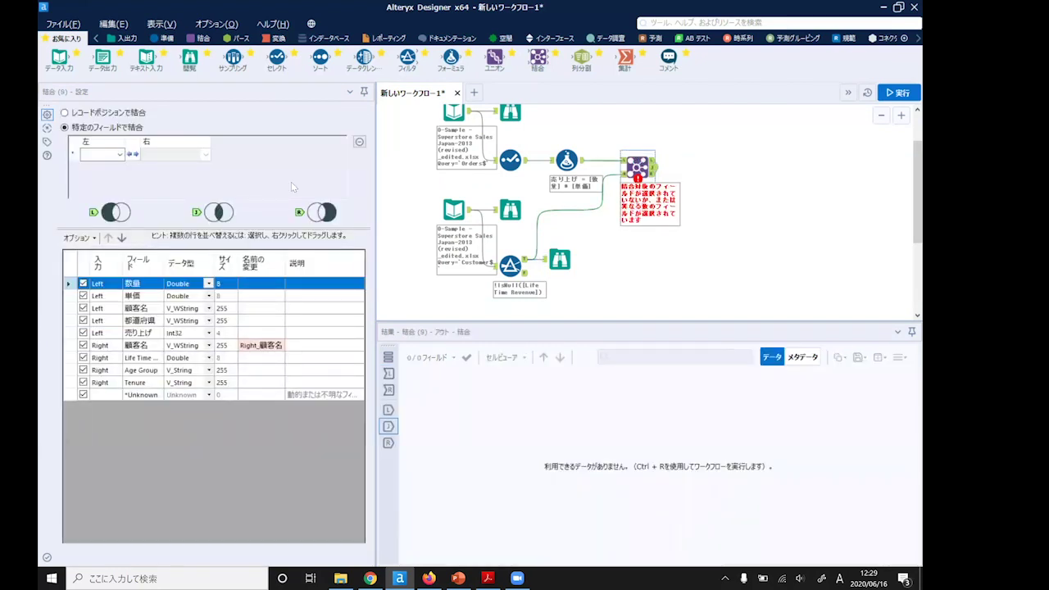
pyautogui.click(120, 154)
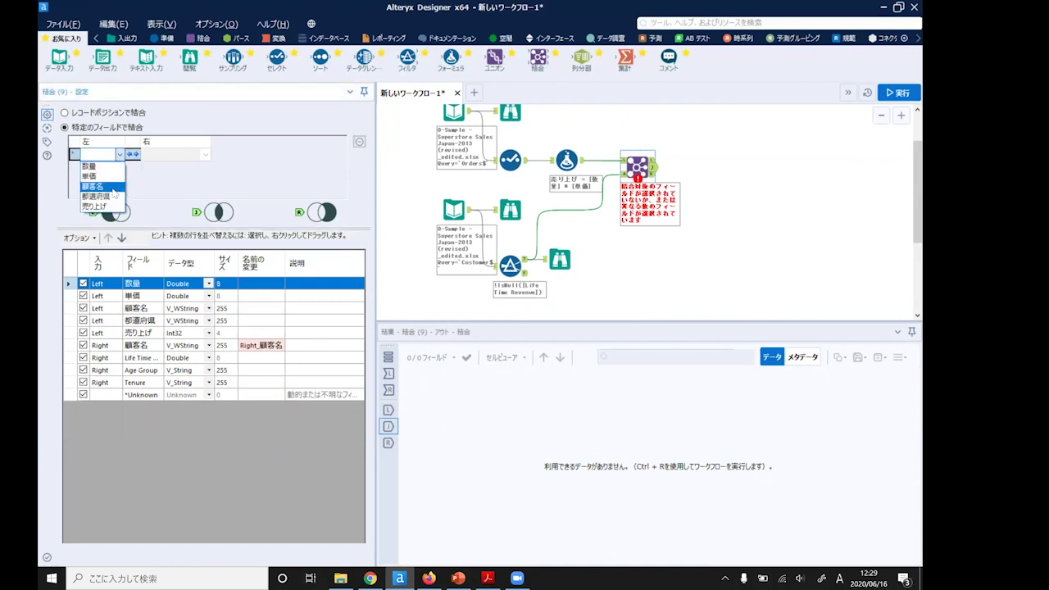
pyautogui.click(113, 191)
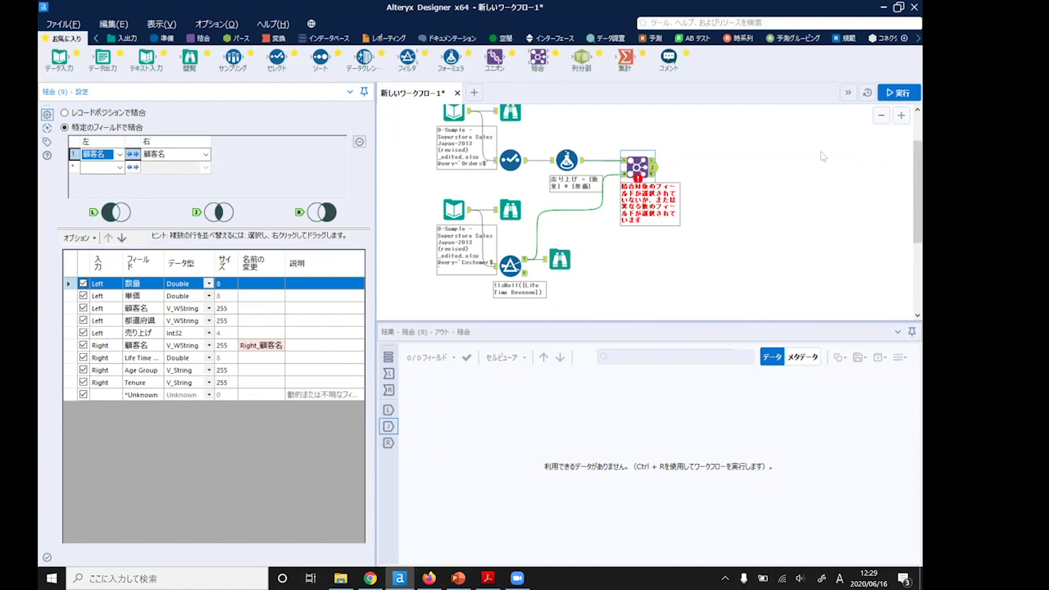
pyautogui.click(897, 94)
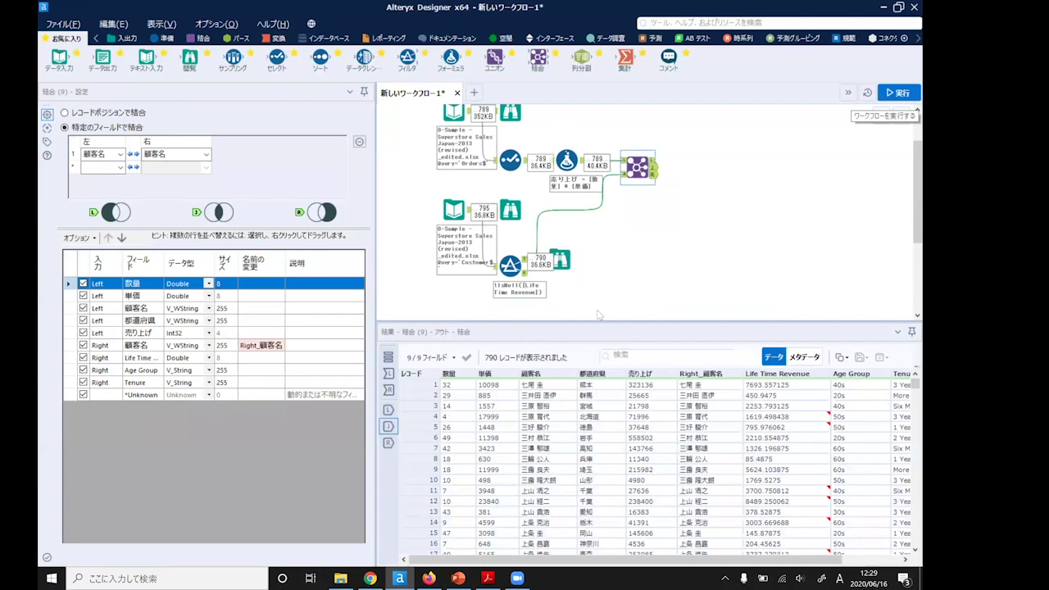
# Review the joined records and exclude the right input's duplicate 顧客名 field from the Join output.
pyautogui.moveTo(379, 300); pyautogui.dragTo(251, 300)
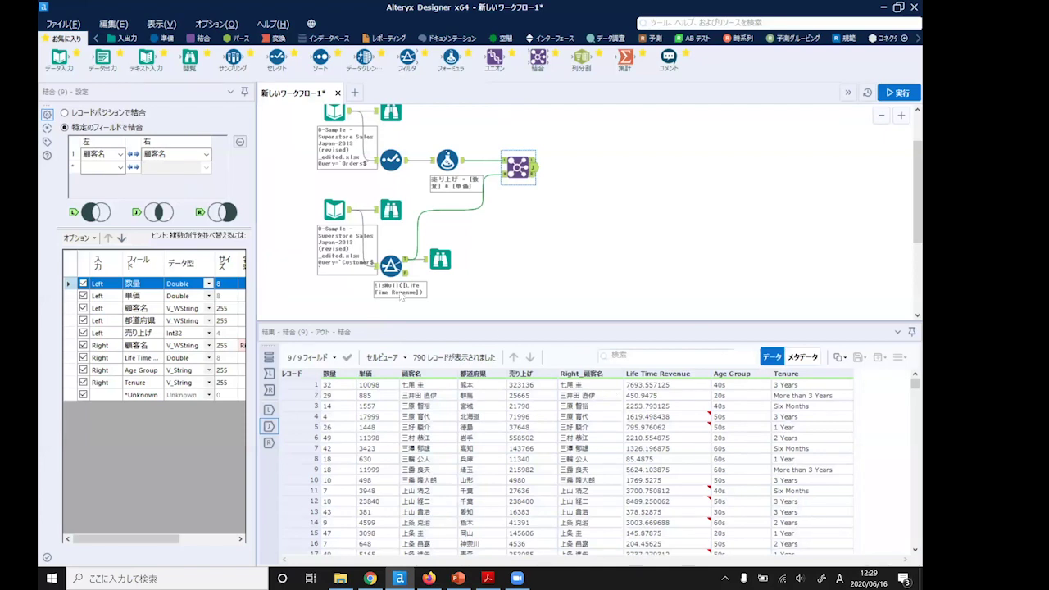
pyautogui.moveTo(255, 261); pyautogui.dragTo(381, 255)
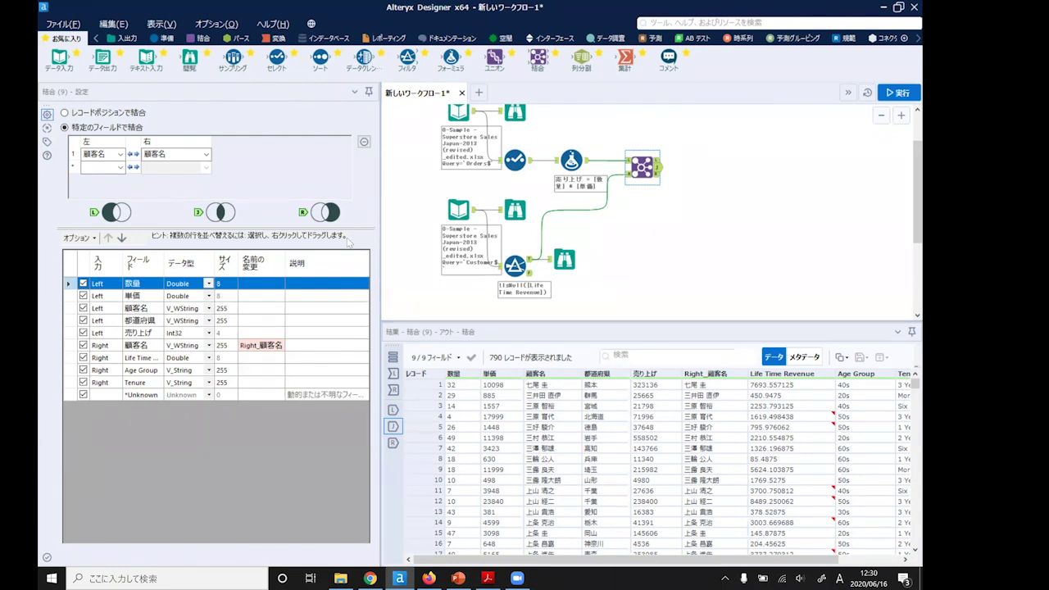
pyautogui.click(83, 345)
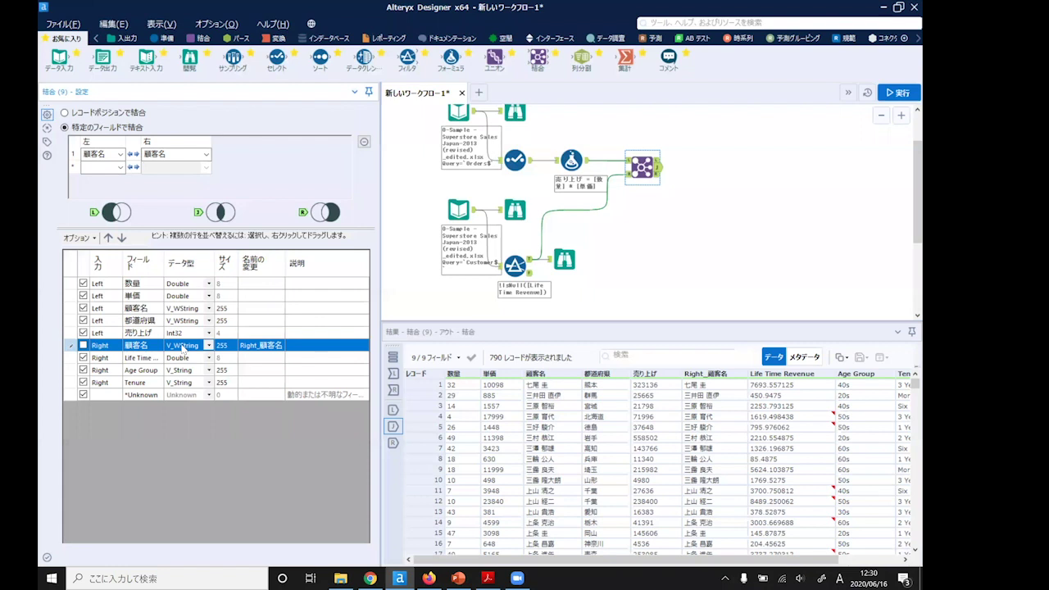
# Compare the Join tool's left and right inputs with the records in its L, J and R outputs.
pyautogui.click(659, 170)
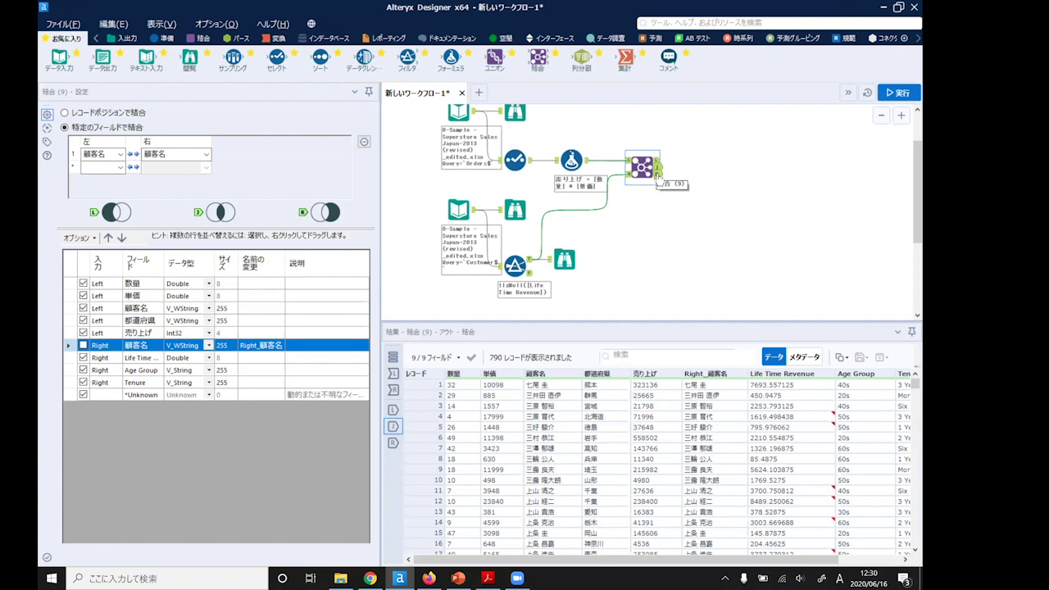
pyautogui.click(658, 167)
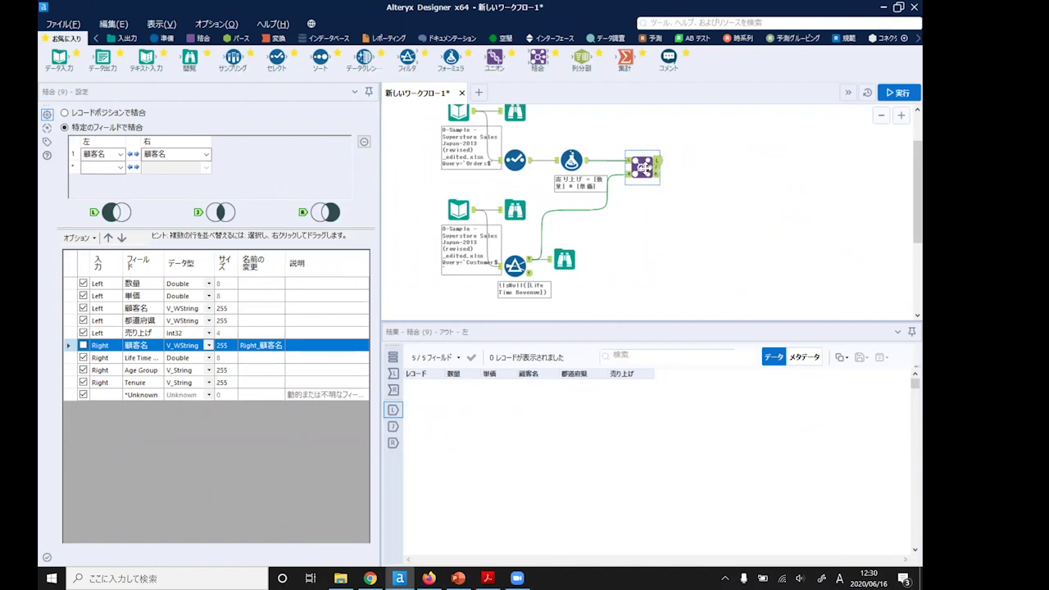
pyautogui.click(628, 163)
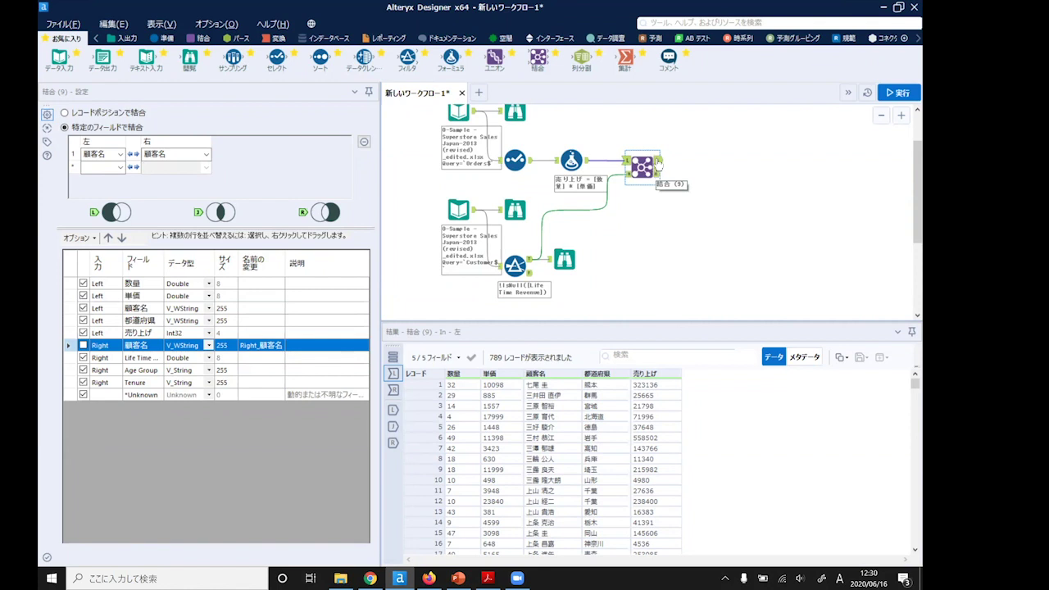
pyautogui.click(658, 161)
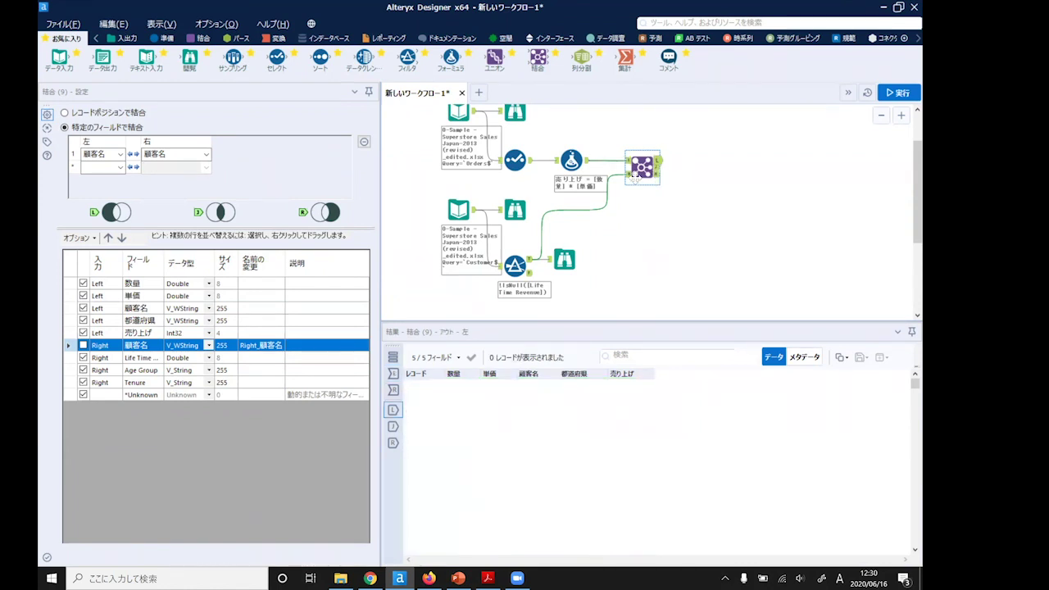
pyautogui.click(629, 175)
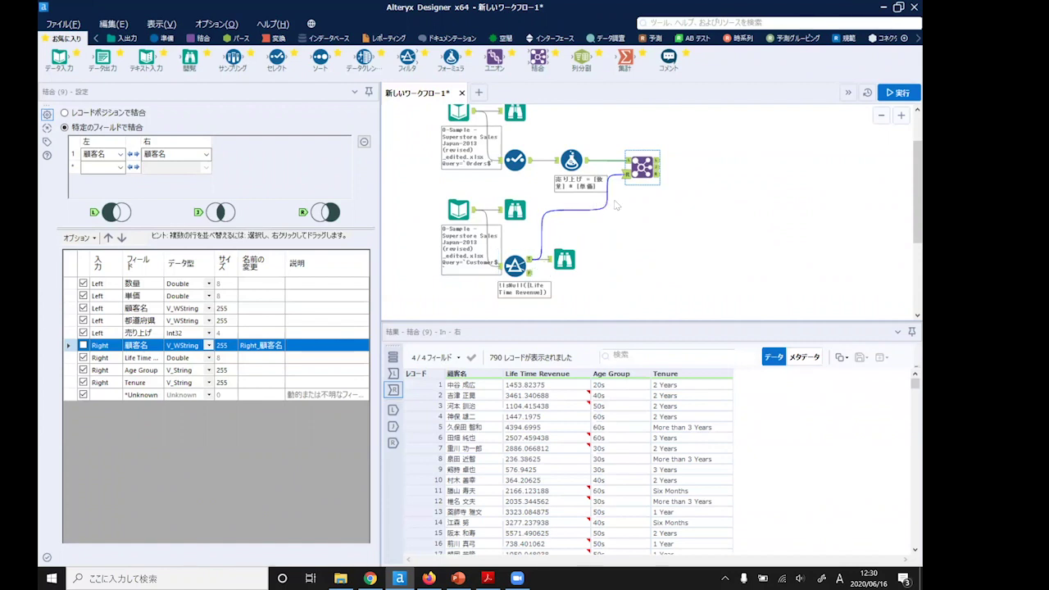
pyautogui.click(656, 175)
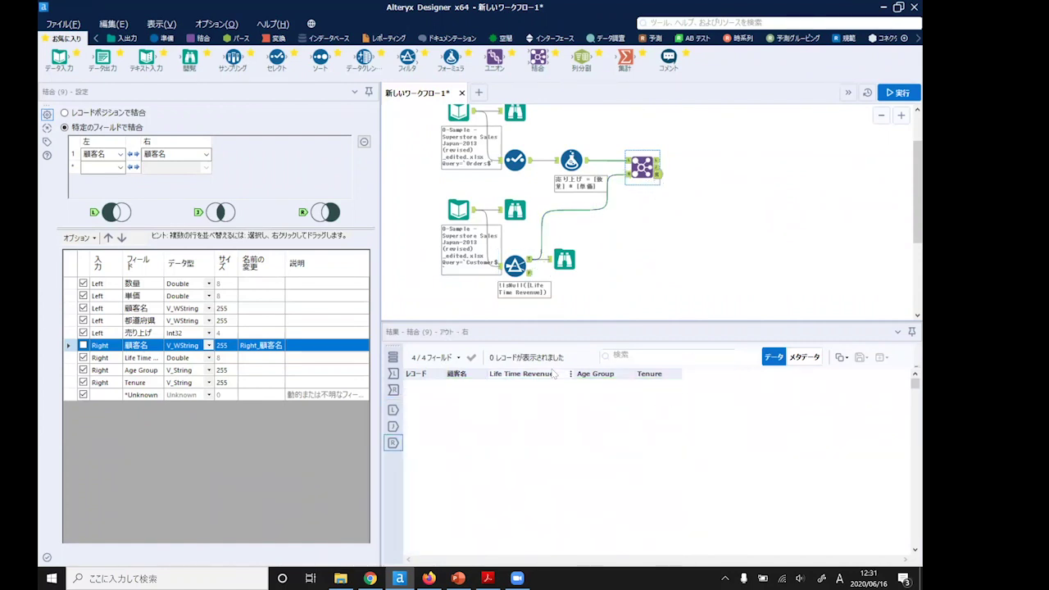
pyautogui.click(659, 161)
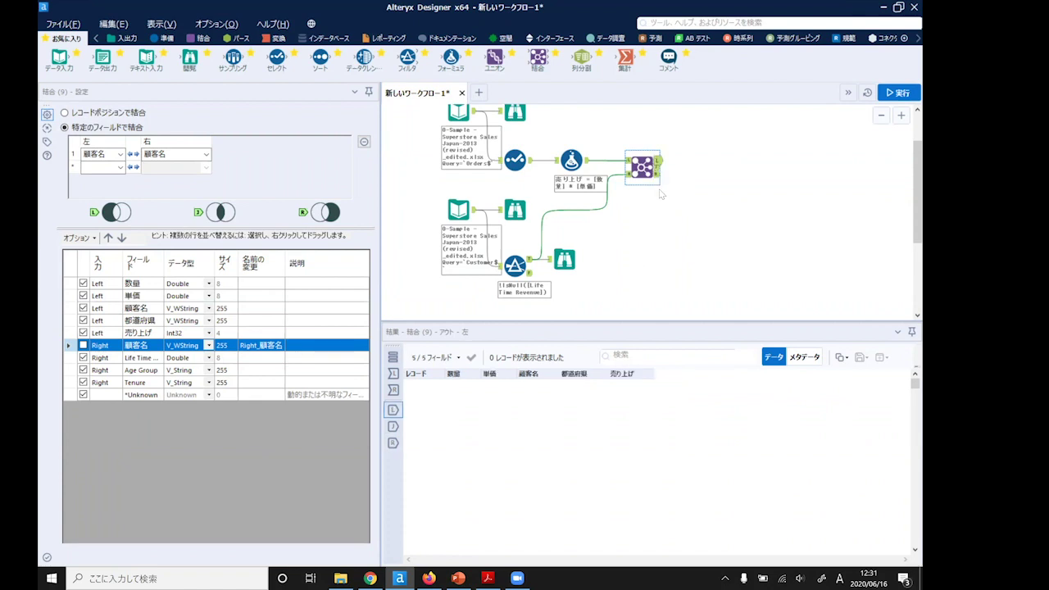
pyautogui.click(656, 176)
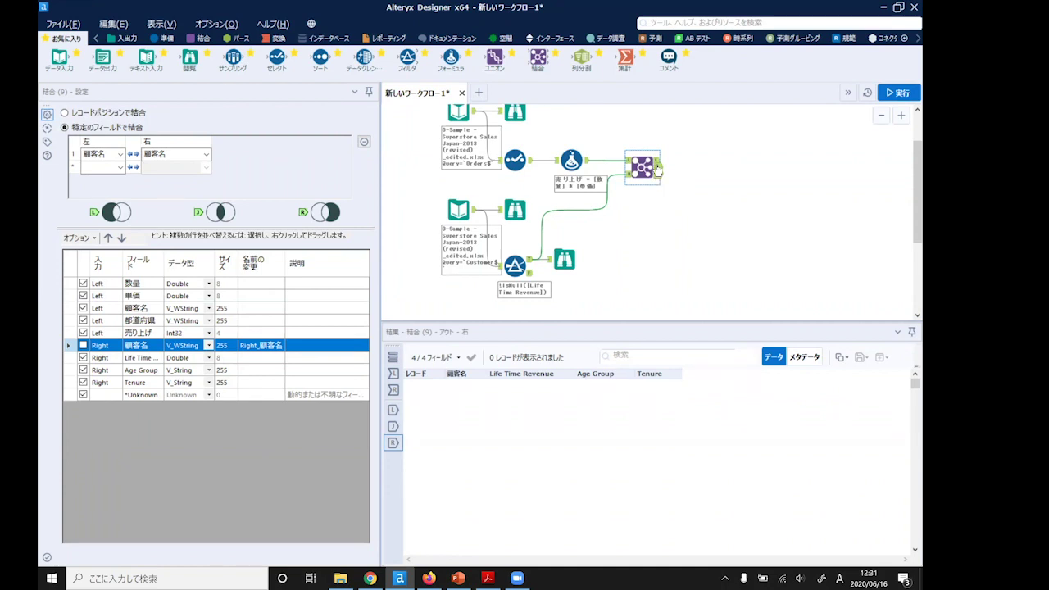
pyautogui.click(657, 167)
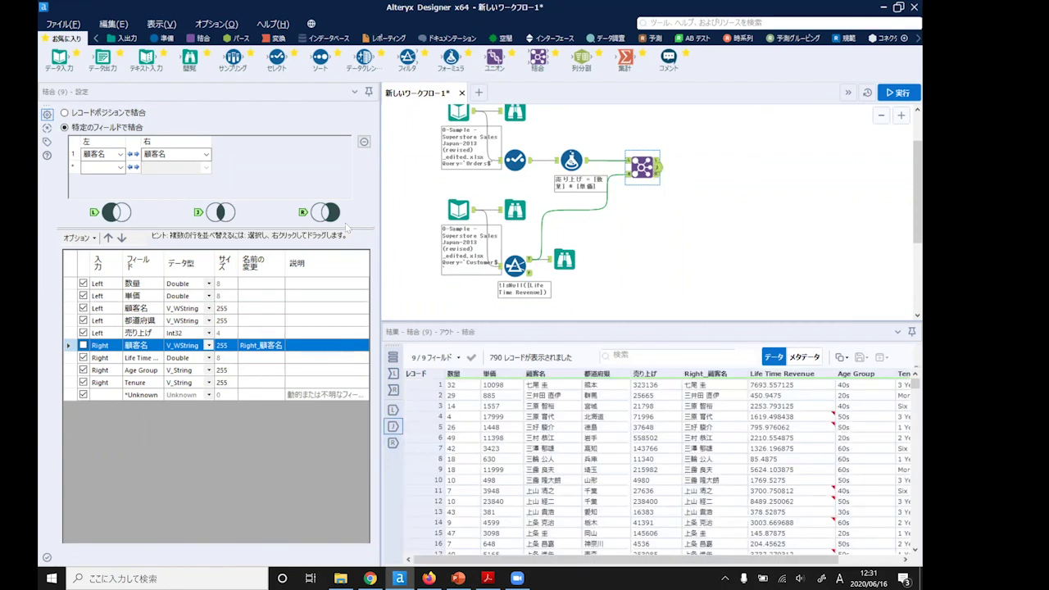
# Add a Summarize (集計) tool connected to the Join tool's J output.
pyautogui.moveTo(381, 214); pyautogui.dragTo(277, 227)
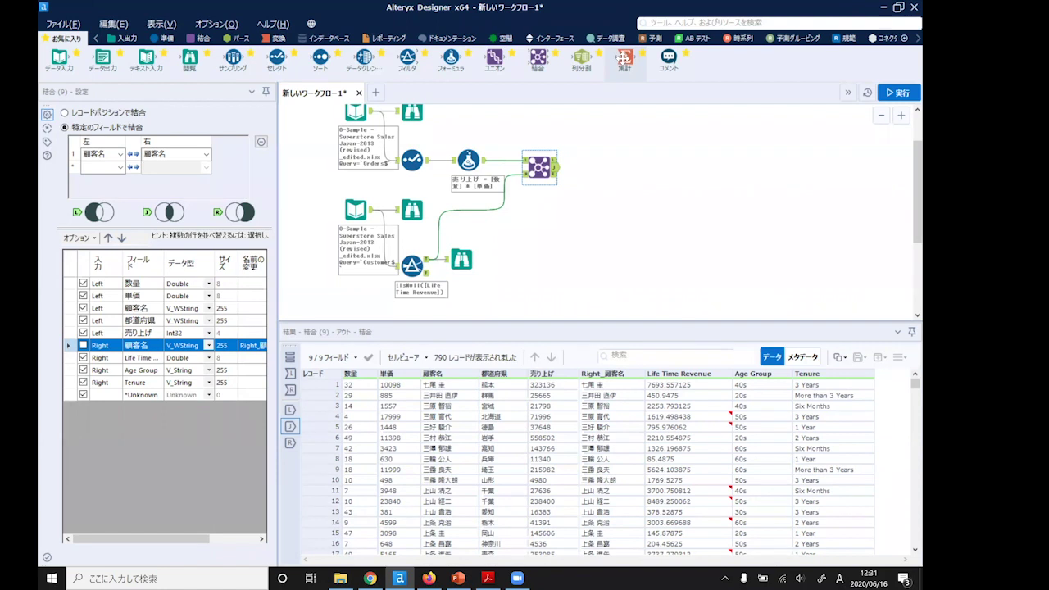
pyautogui.moveTo(626, 57); pyautogui.dragTo(588, 170)
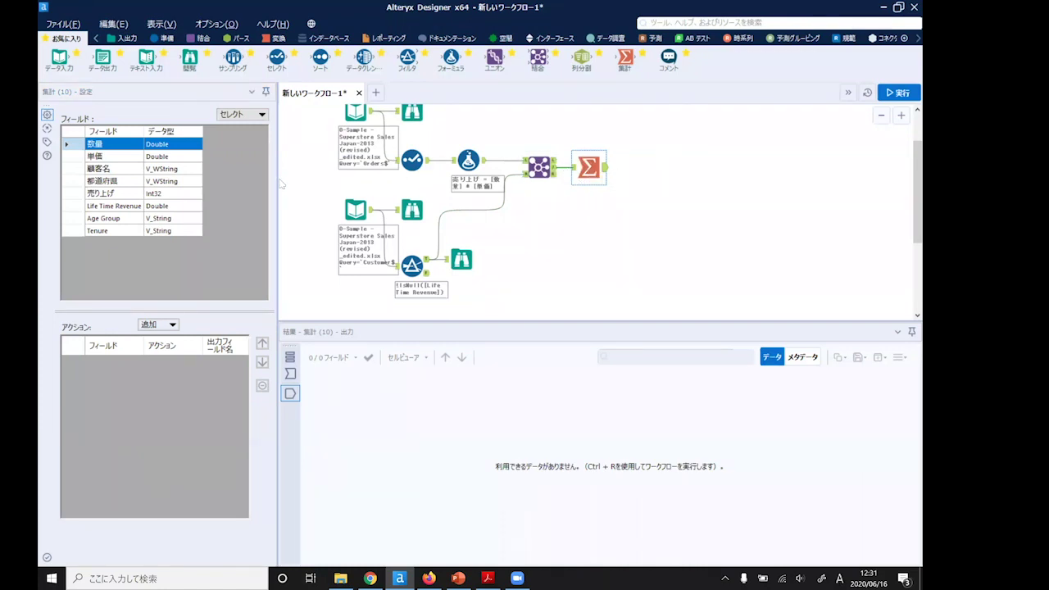
pyautogui.moveTo(276, 180); pyautogui.dragTo(361, 187)
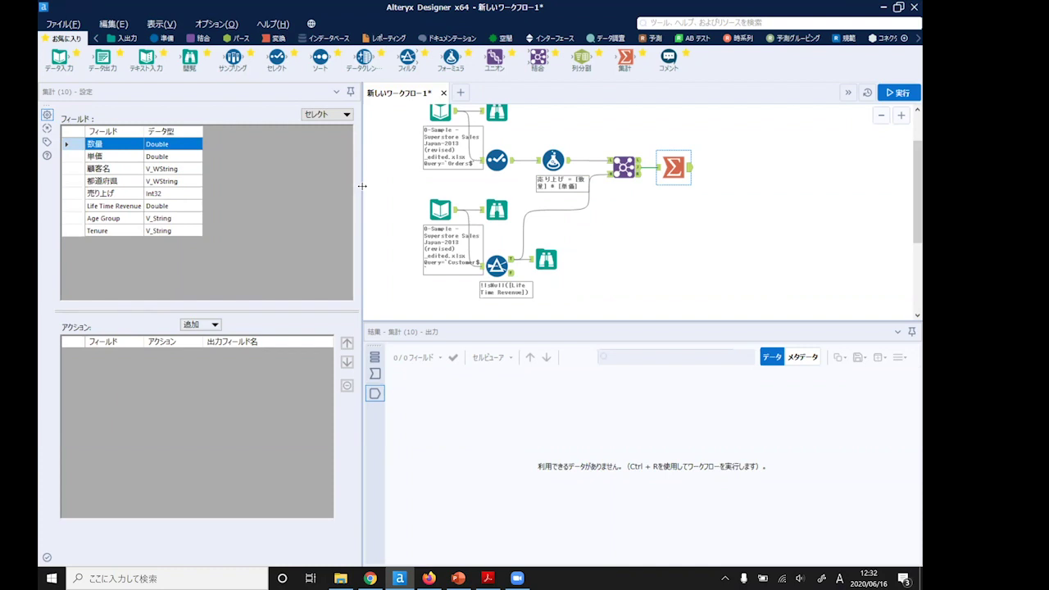
# Add sum (合計) and average (平均) actions for the 売り上げ field in the Summarize tool.
pyautogui.click(144, 194)
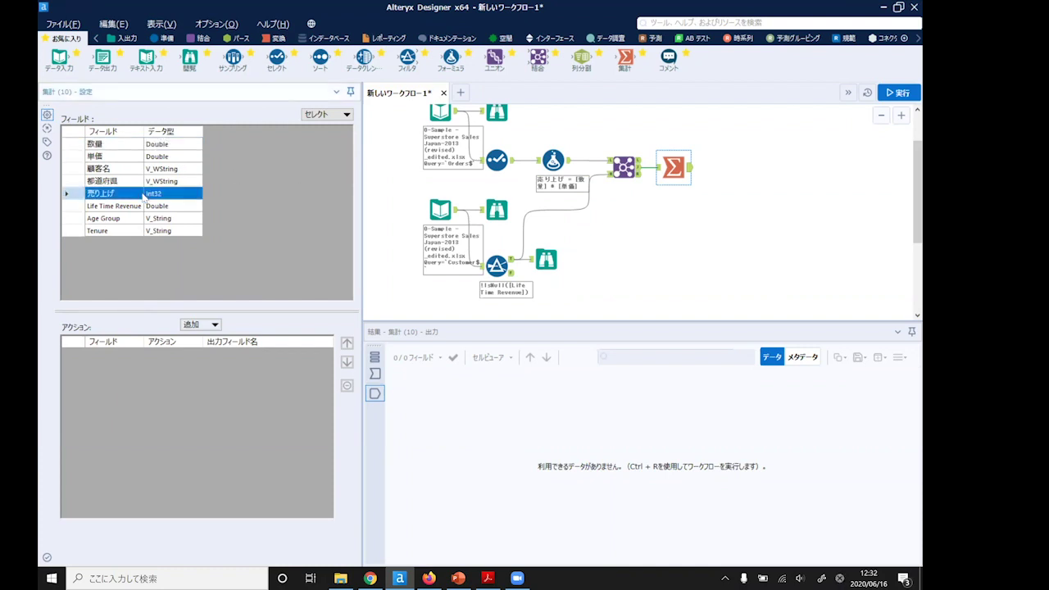
pyautogui.click(129, 210)
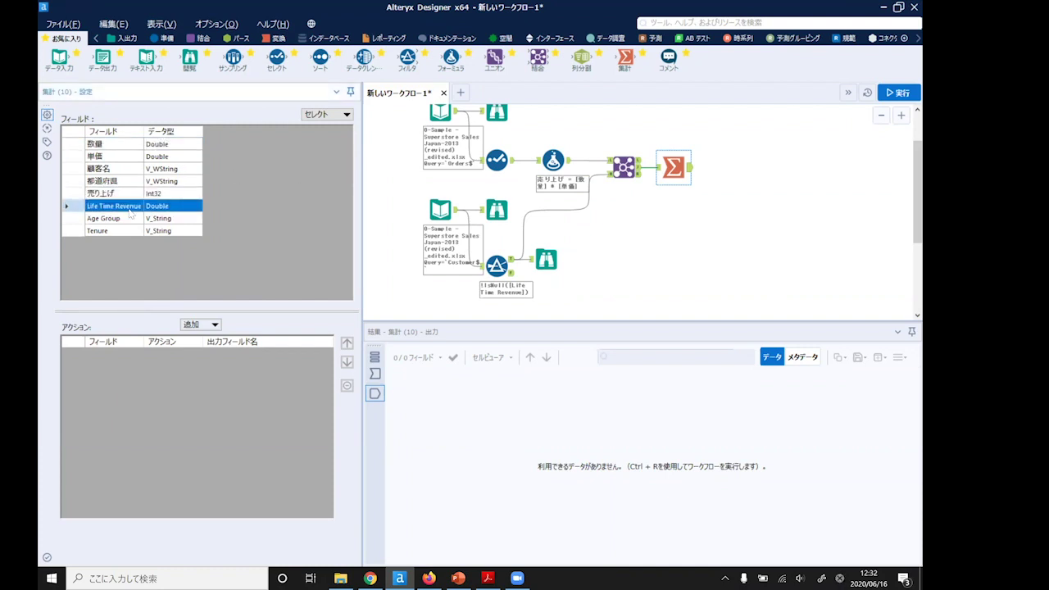
pyautogui.click(150, 195)
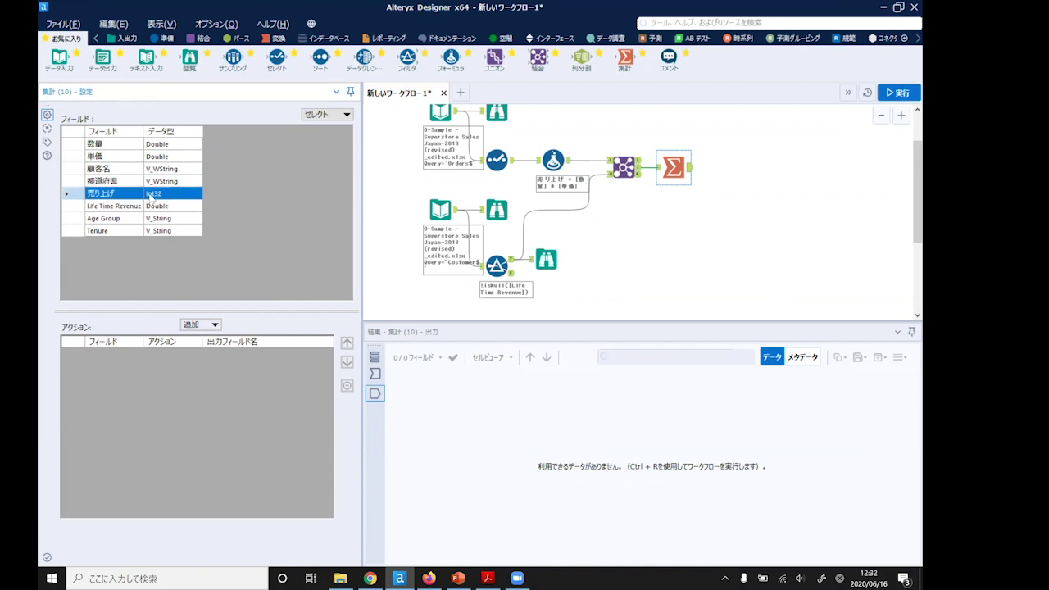
pyautogui.click(205, 325)
pyautogui.click(242, 359)
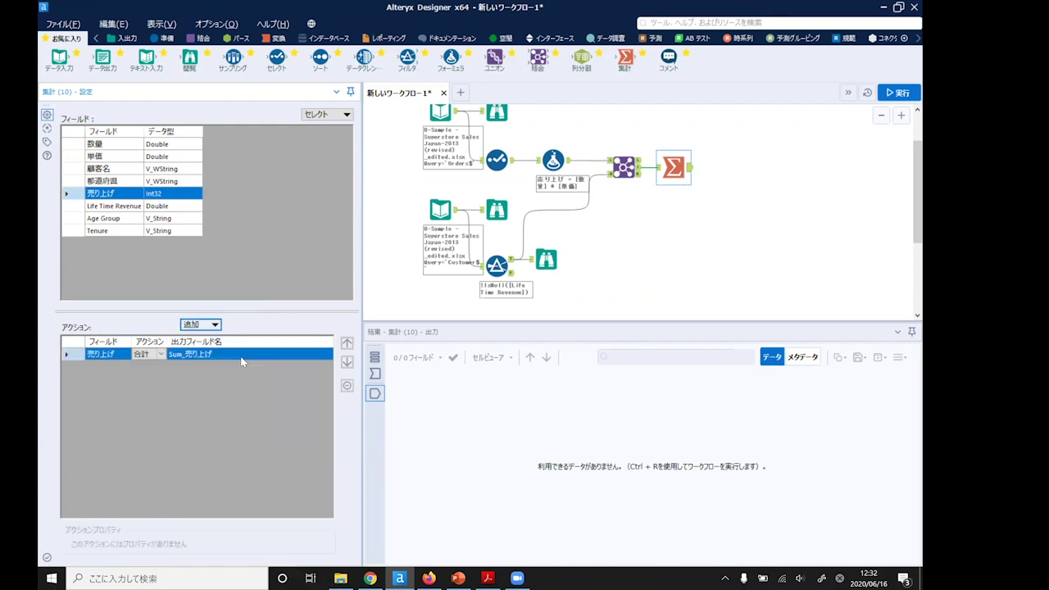
pyautogui.click(215, 325)
pyautogui.moveTo(223, 499)
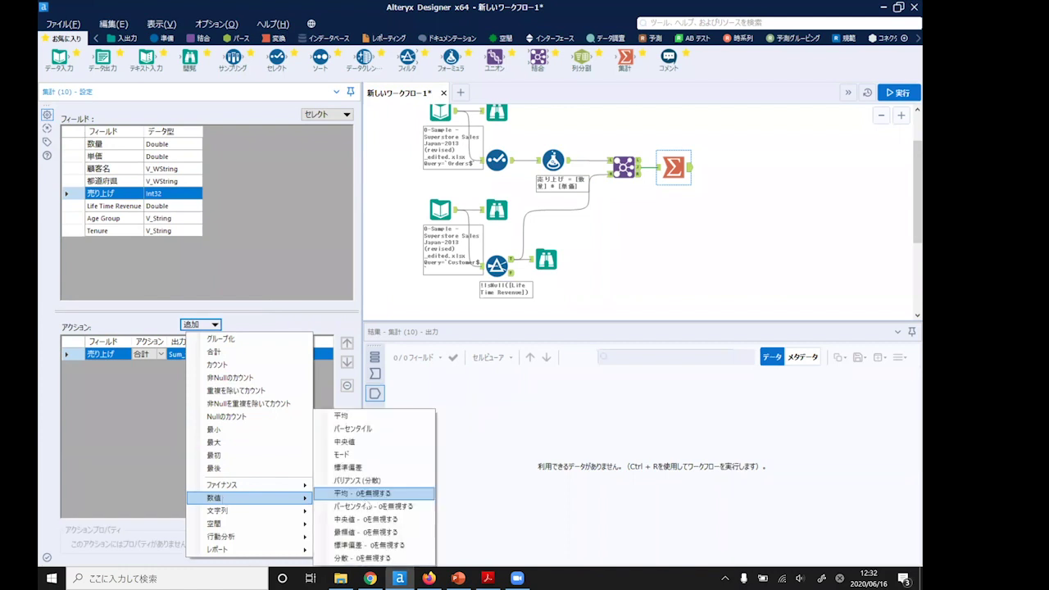
pyautogui.click(361, 414)
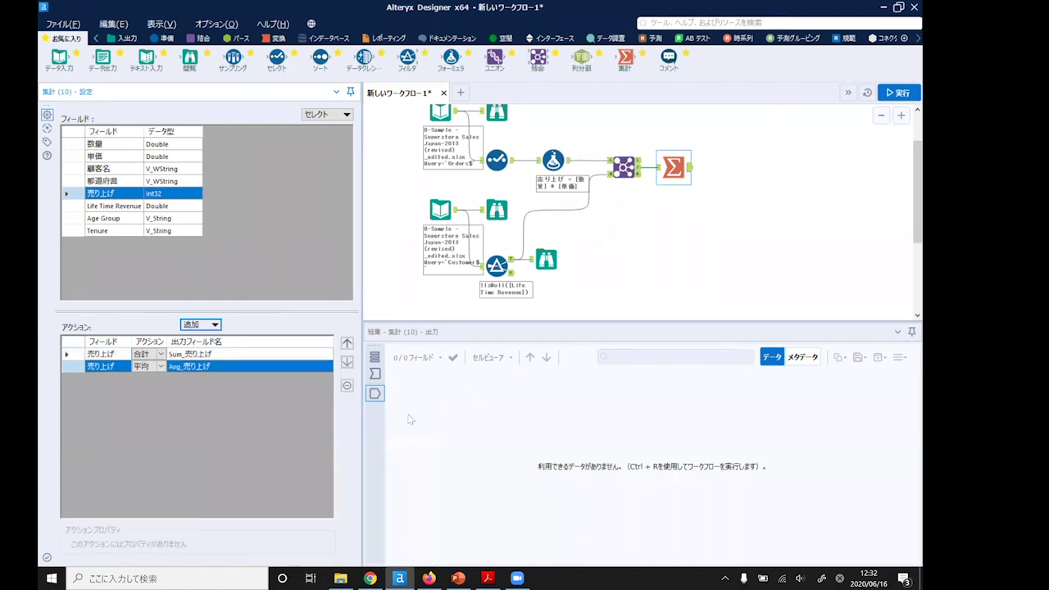
# Add sum (合計) and average (平均) actions for the Life Time Revenue field.
pyautogui.click(125, 209)
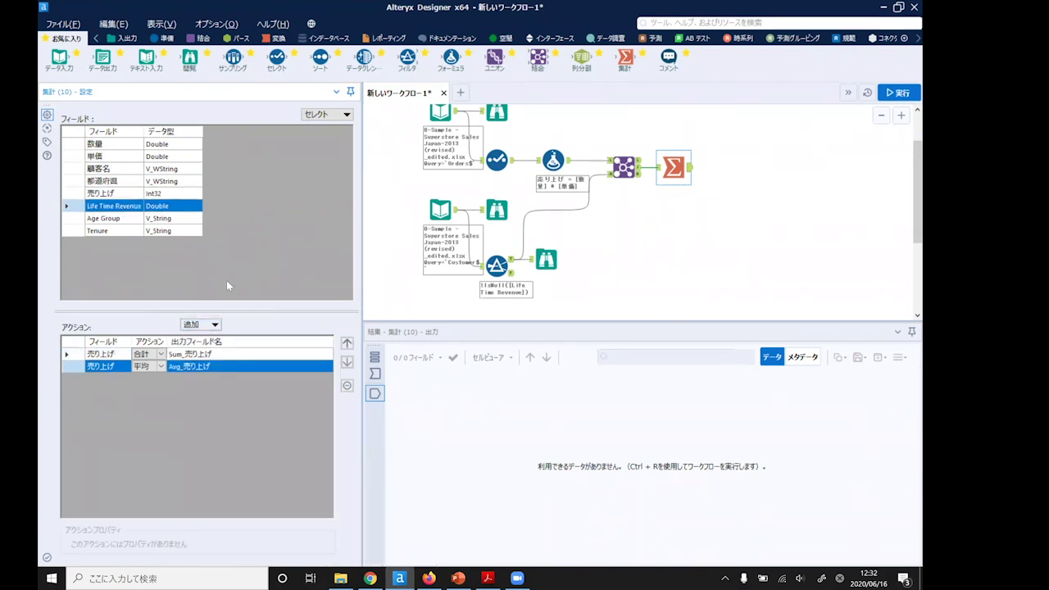
pyautogui.click(216, 324)
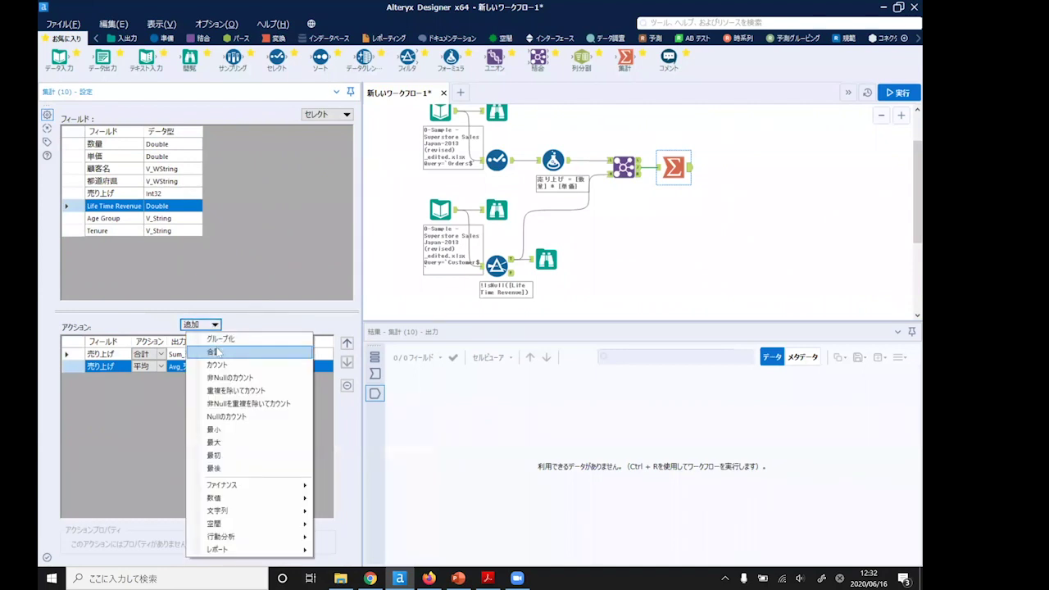
pyautogui.click(218, 352)
pyautogui.click(215, 324)
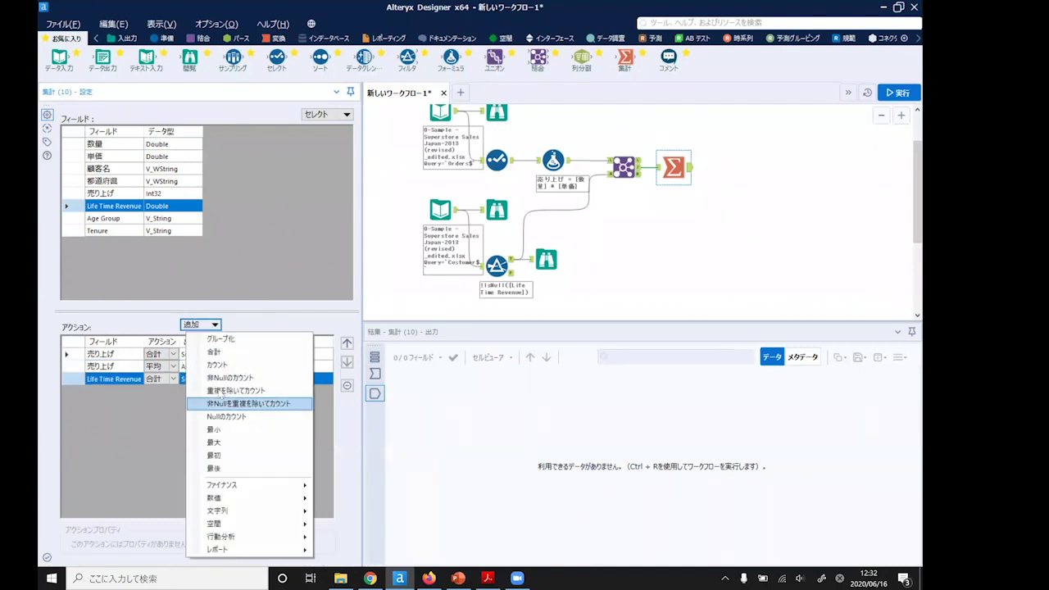
pyautogui.moveTo(217, 498)
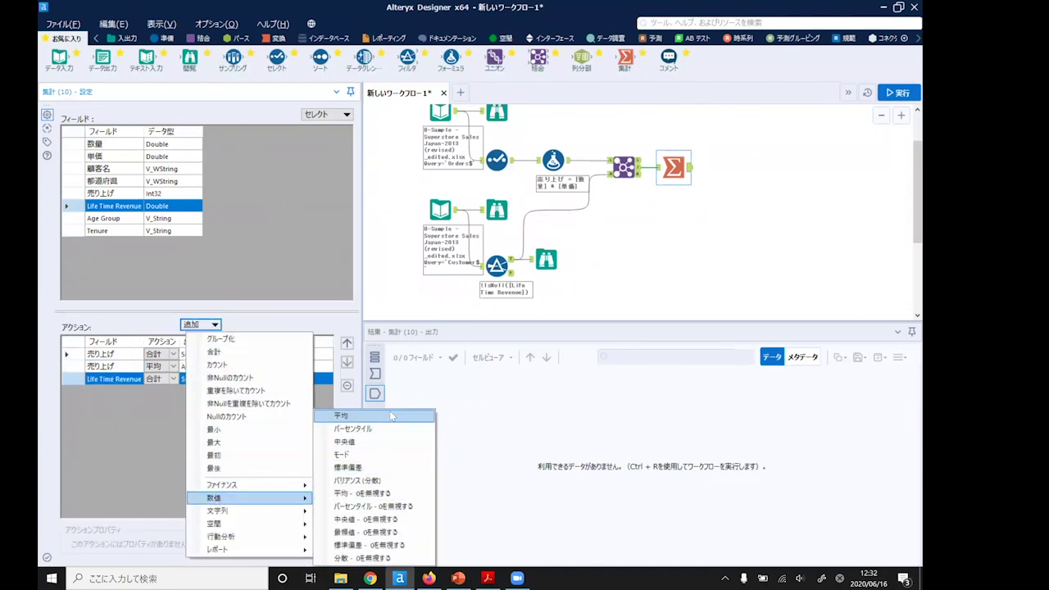
pyautogui.click(385, 415)
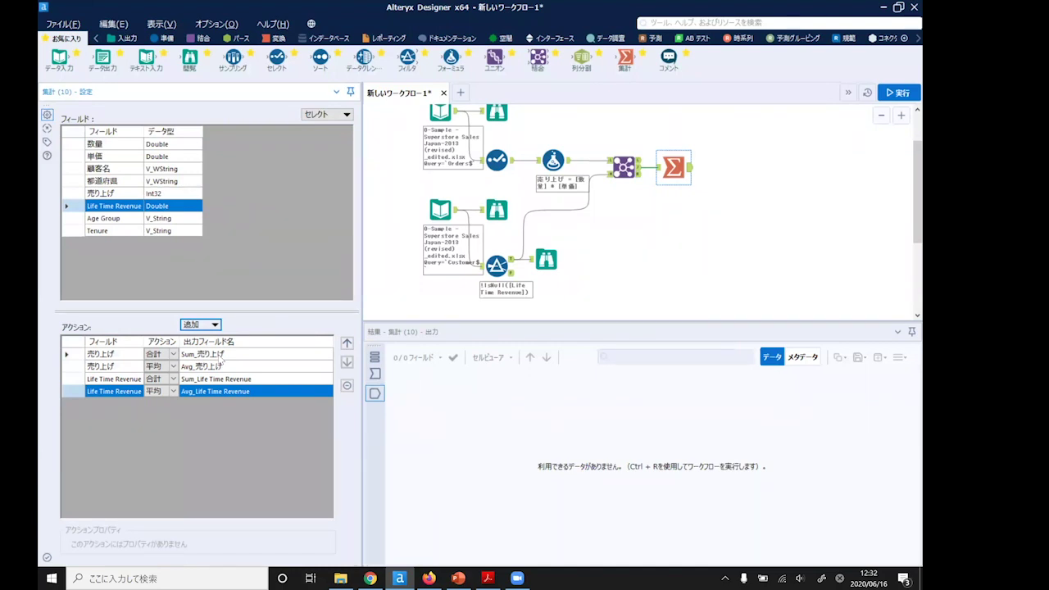
# Add a group-by (グループ化) action for the 都道府県 field.
pyautogui.click(185, 182)
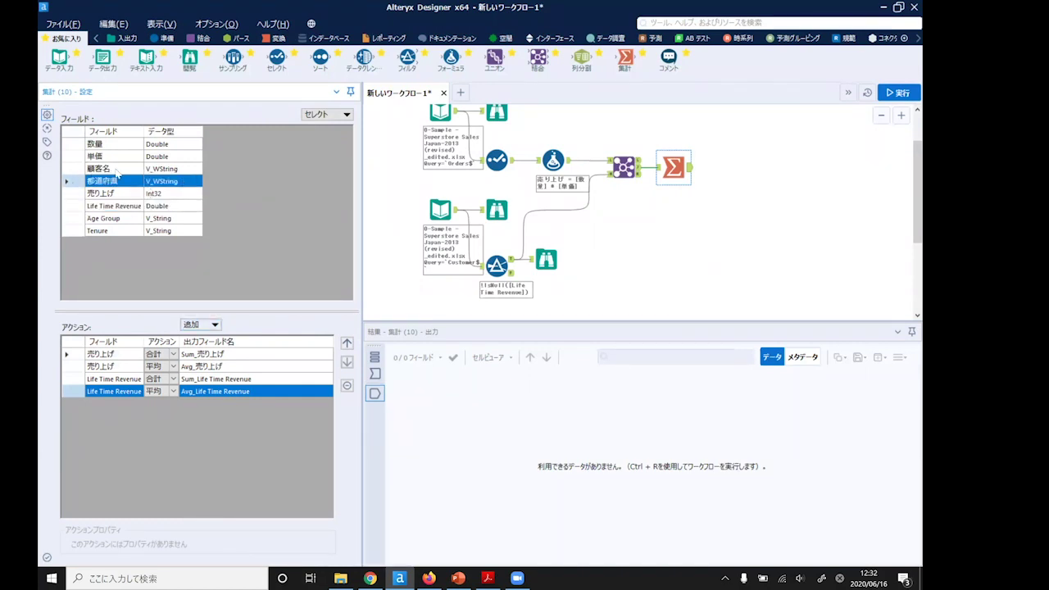
pyautogui.click(201, 325)
pyautogui.click(220, 340)
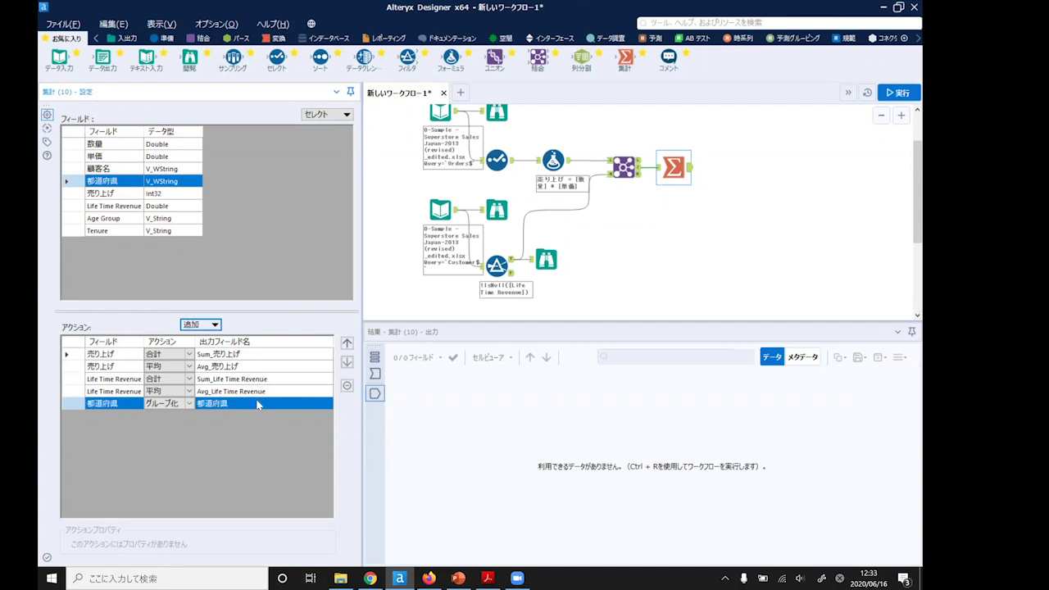
# Move the 都道府県 grouping to the first position among the summarize actions and run the workflow.
pyautogui.click(347, 343)
pyautogui.click(346, 344)
pyautogui.click(347, 343)
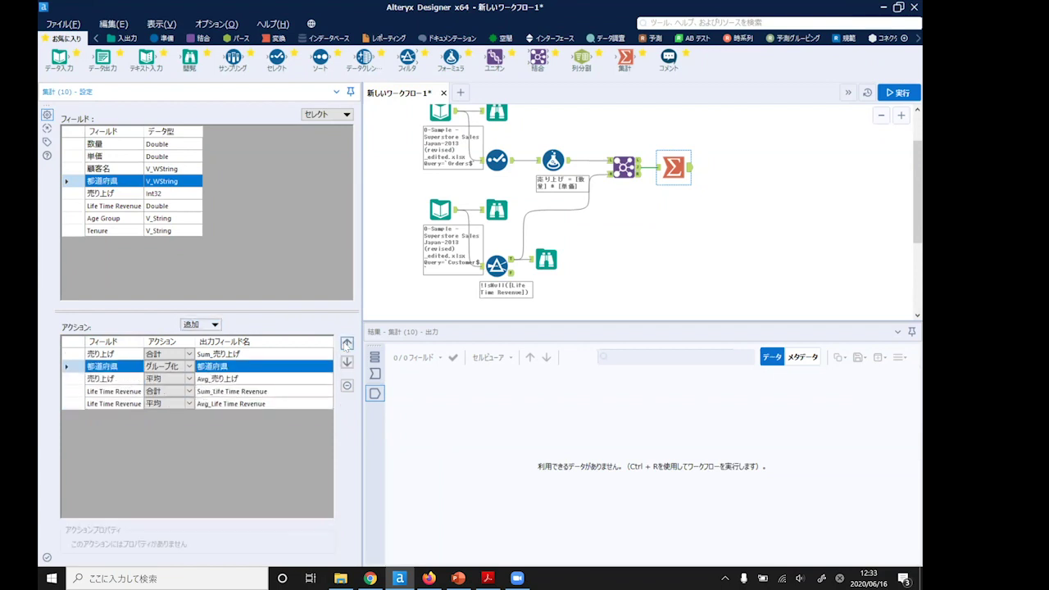
pyautogui.click(347, 344)
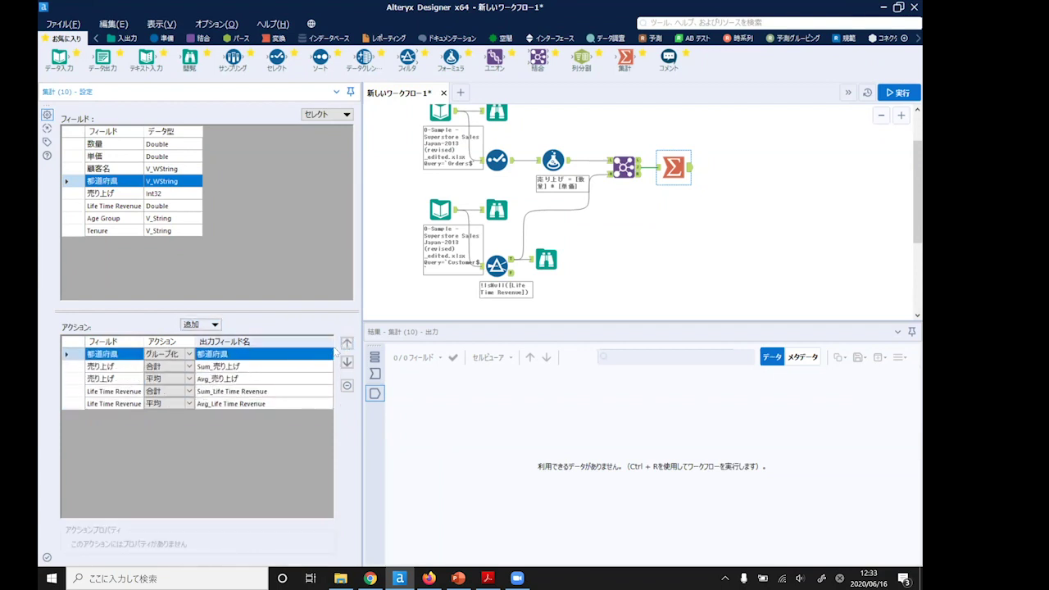
pyautogui.click(897, 93)
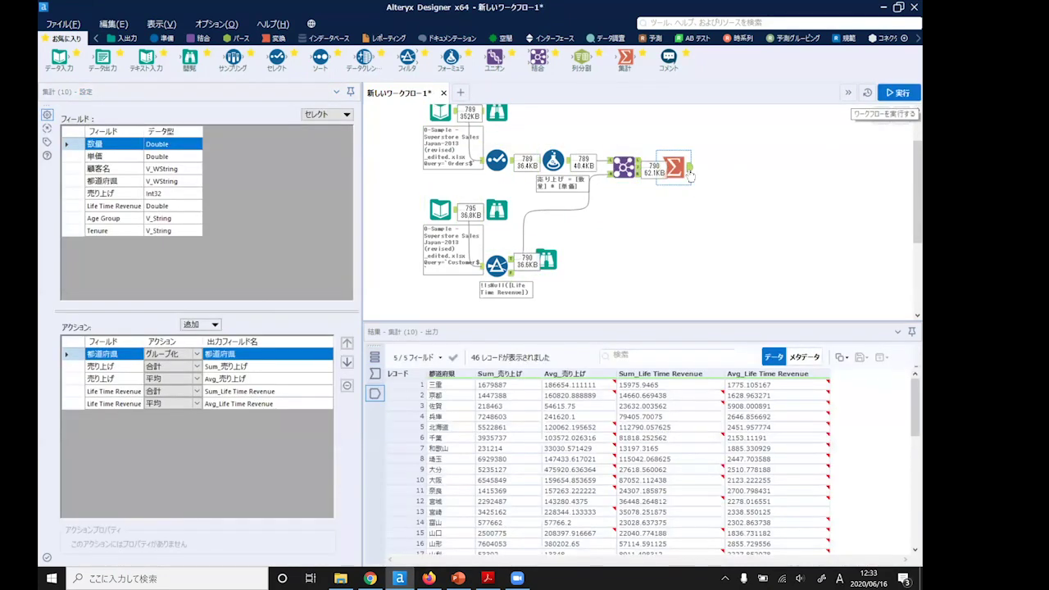
# Compare the Summarize tool's output records with its input records, widening the results area and the canvas for review.
pyautogui.moveTo(648, 321); pyautogui.dragTo(655, 238)
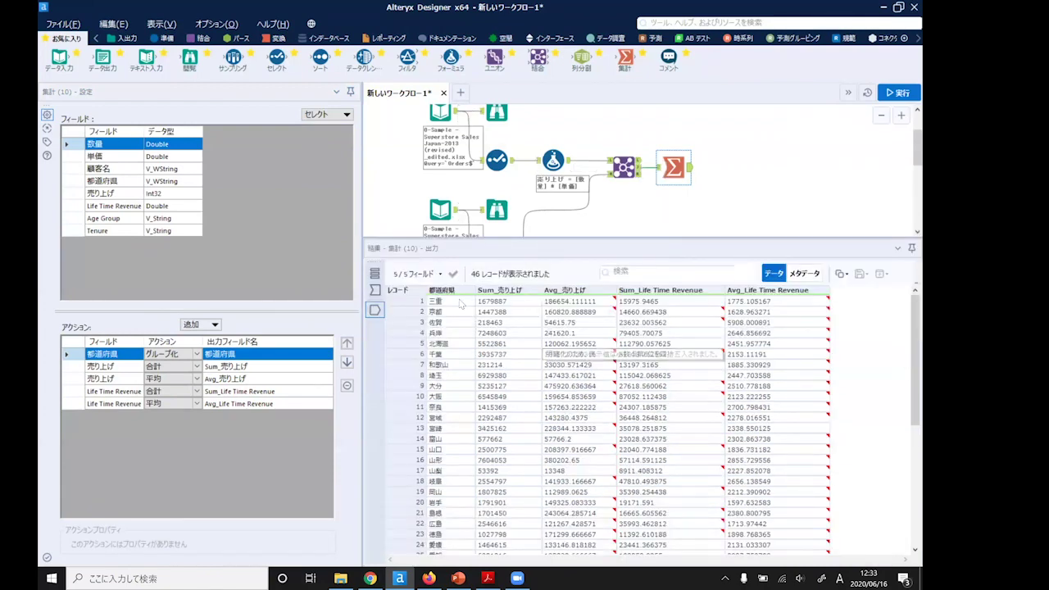
pyautogui.click(461, 304)
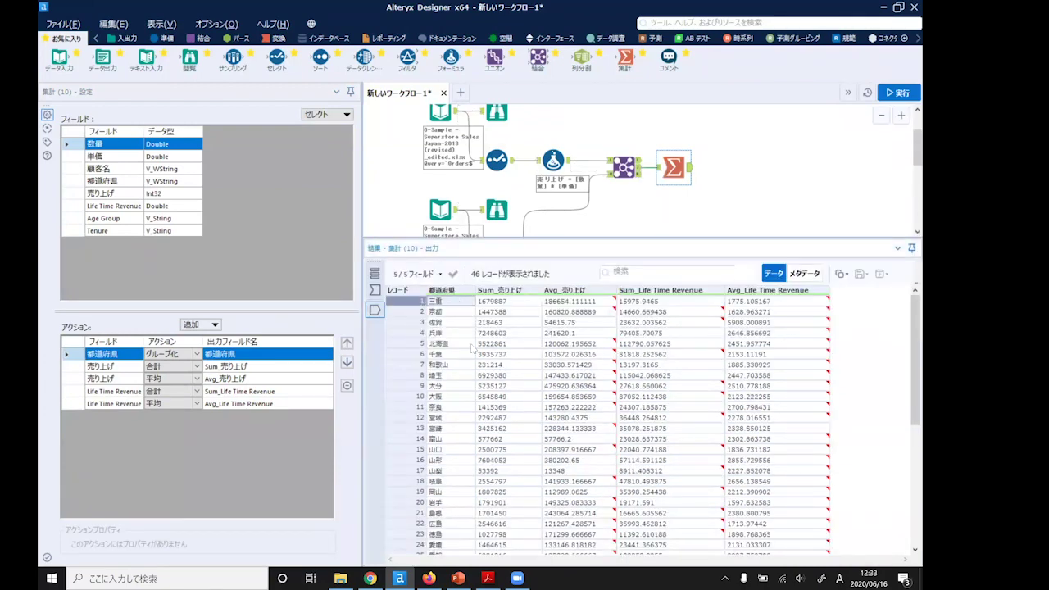
pyautogui.click(508, 302)
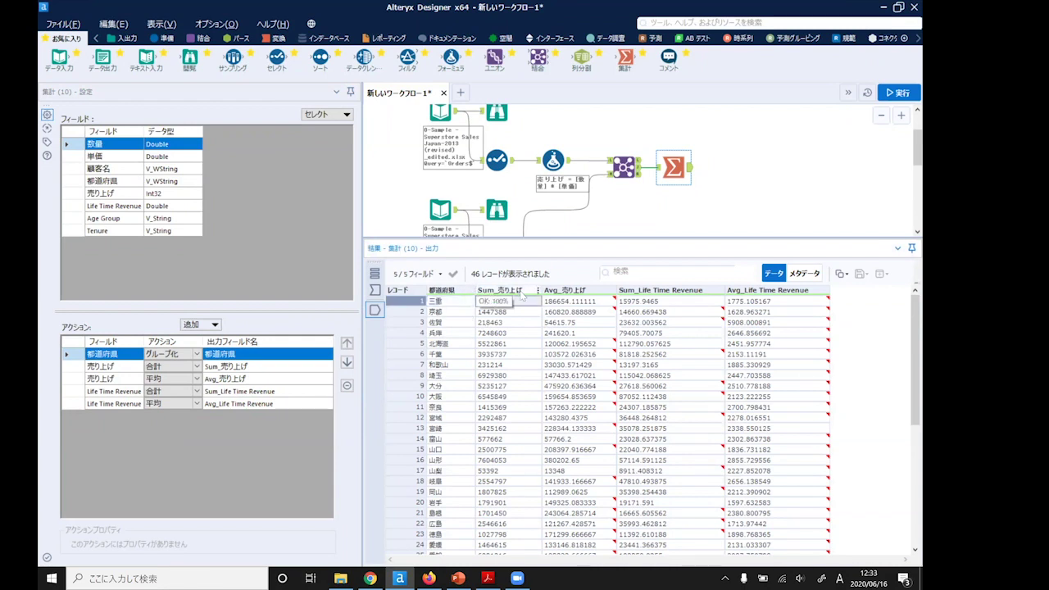
pyautogui.moveTo(521, 301); pyautogui.dragTo(543, 297)
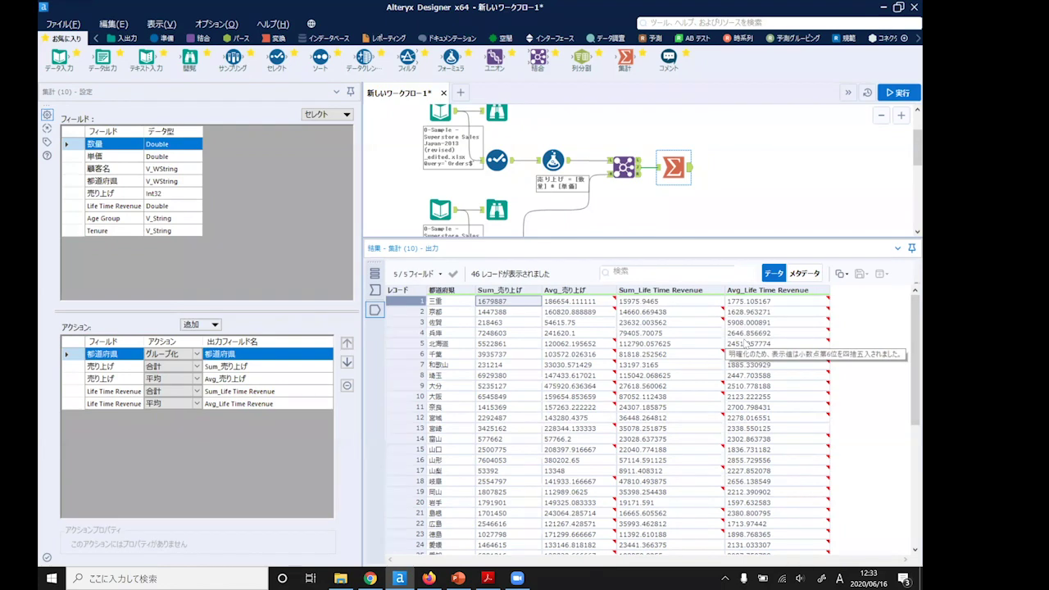
pyautogui.click(374, 291)
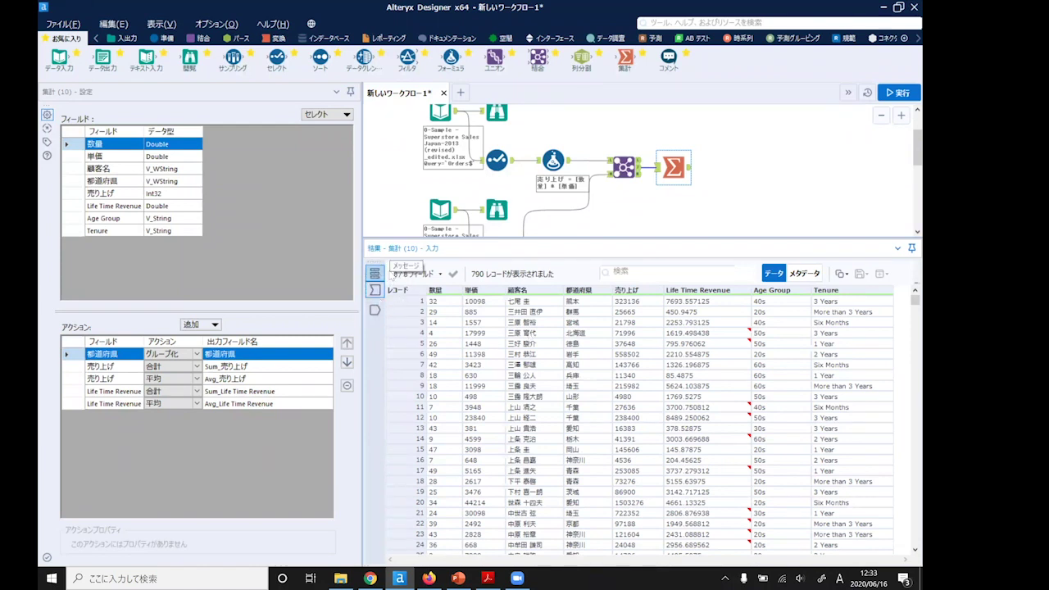
pyautogui.moveTo(362, 261); pyautogui.dragTo(295, 271)
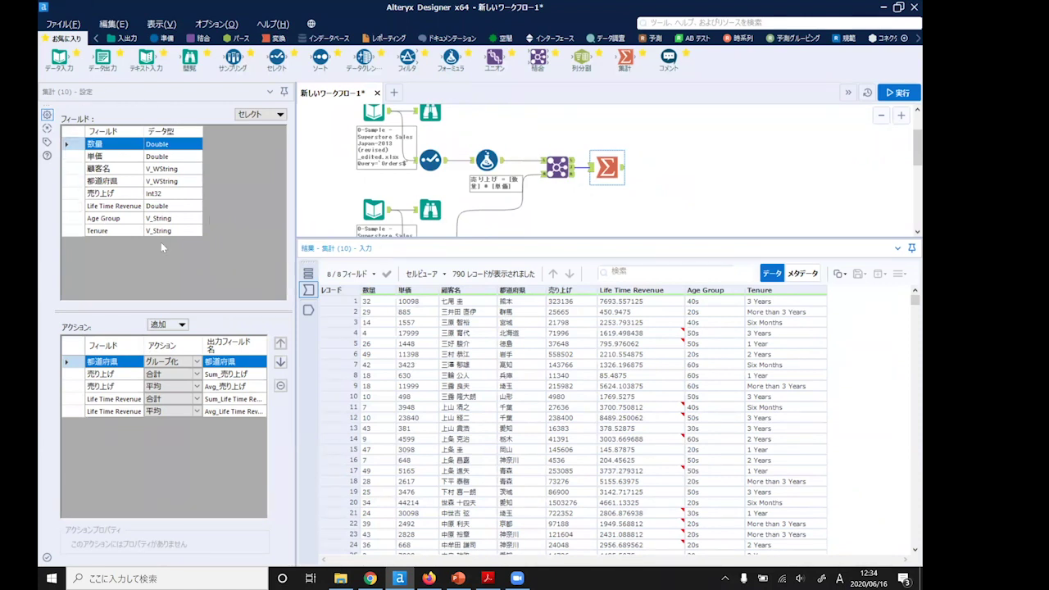
pyautogui.click(308, 311)
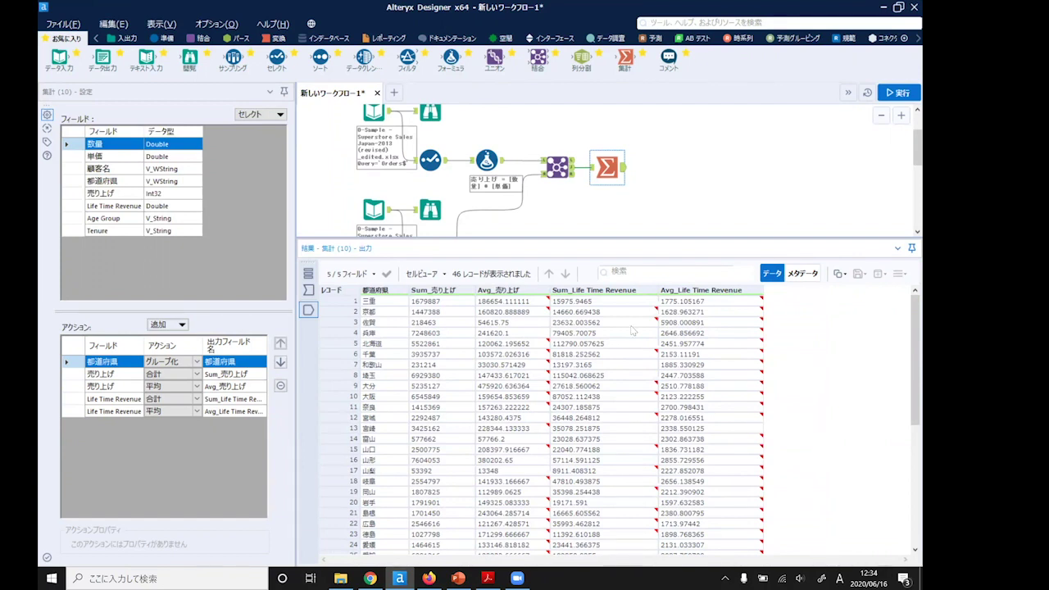
# Add a Sort (ソート) tool after the Summarize tool, sort Avg_Life Time Revenue in descending order (降順), and run the workflow.
pyautogui.click(161, 39)
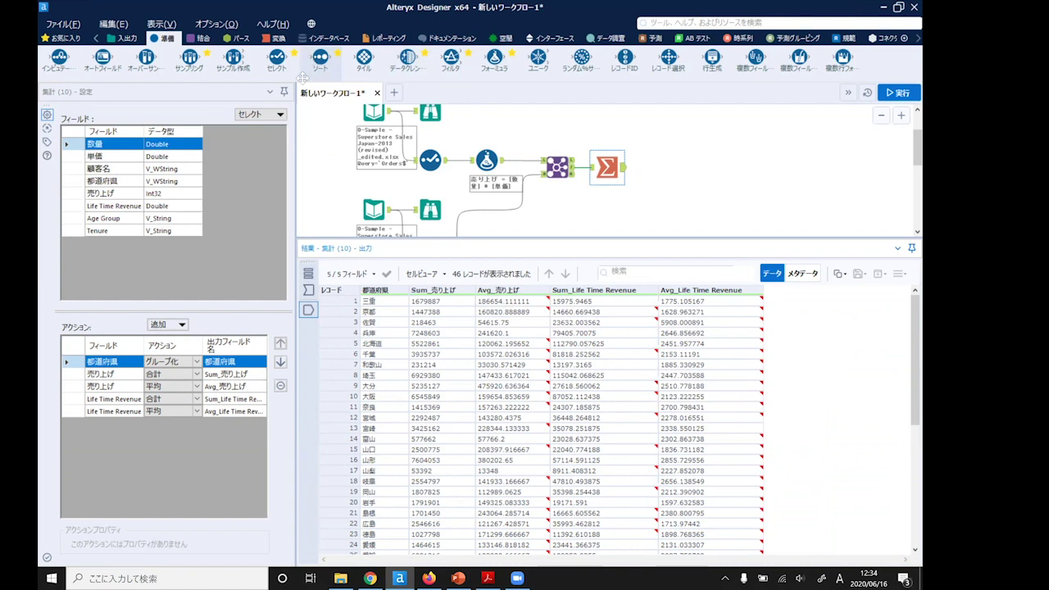
pyautogui.moveTo(320, 56); pyautogui.dragTo(663, 167)
pyautogui.click(132, 151)
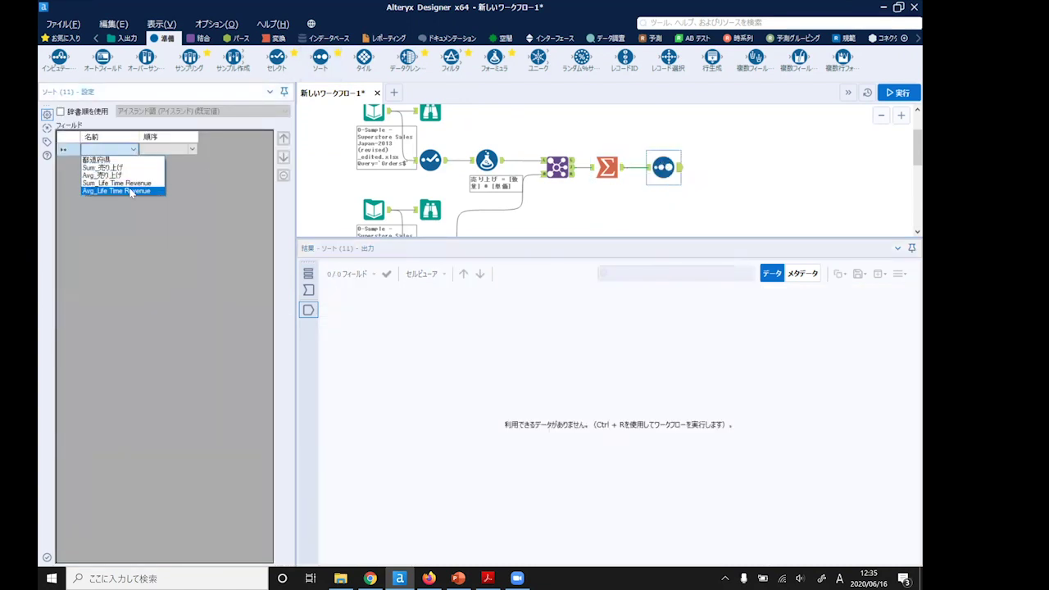
pyautogui.click(128, 190)
pyautogui.click(218, 149)
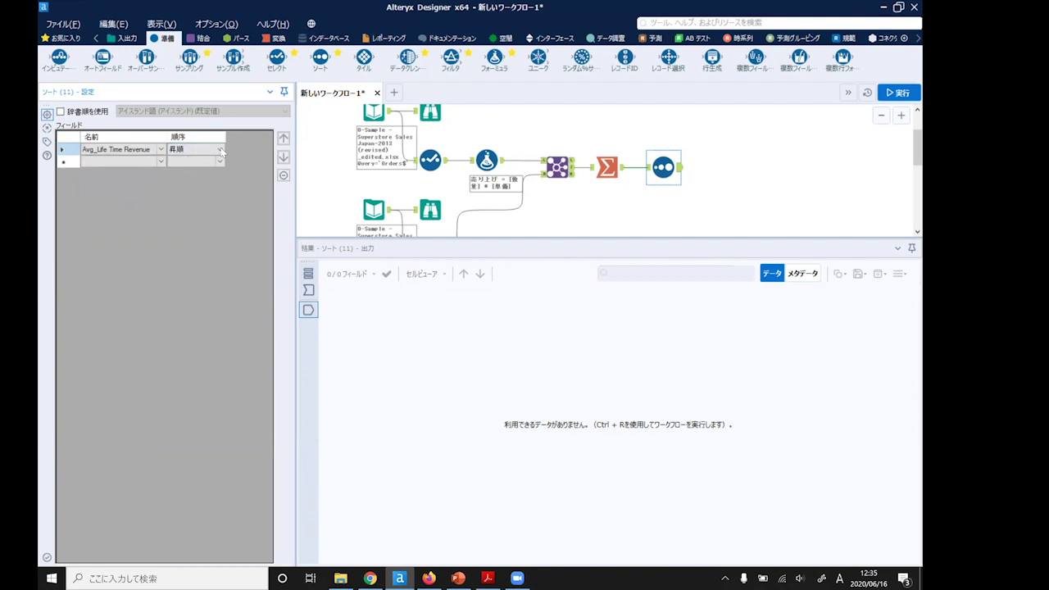
pyautogui.click(211, 166)
pyautogui.click(905, 92)
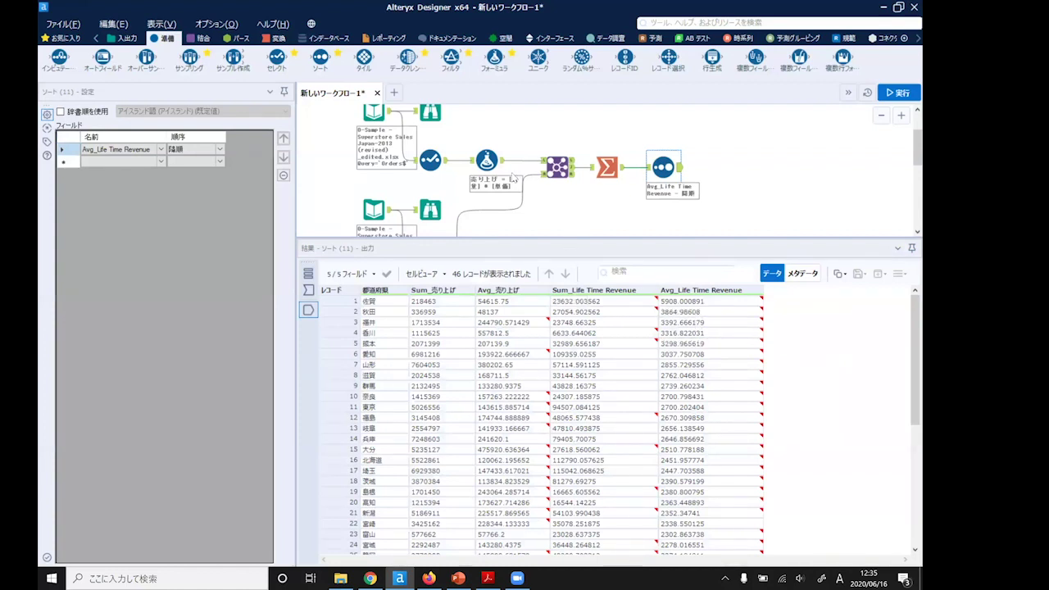
# Examine the tenth and eleventh records of the sorted output, highlighting the whole tenth record for 奈良.
pyautogui.click(370, 407)
pyautogui.hotkey('shift', 'Up')
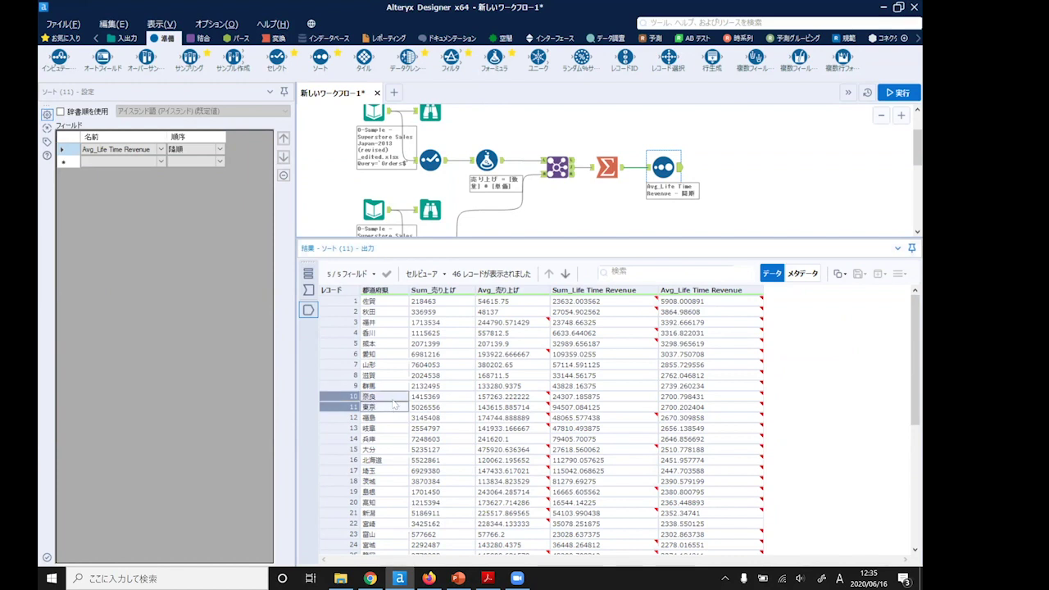
pyautogui.click(390, 400)
pyautogui.hotkey('shift', 'Right')
pyautogui.hotkey('shift', 'Right')
pyautogui.hotkey('shift', 'Right')
pyautogui.hotkey('shift', 'Right')
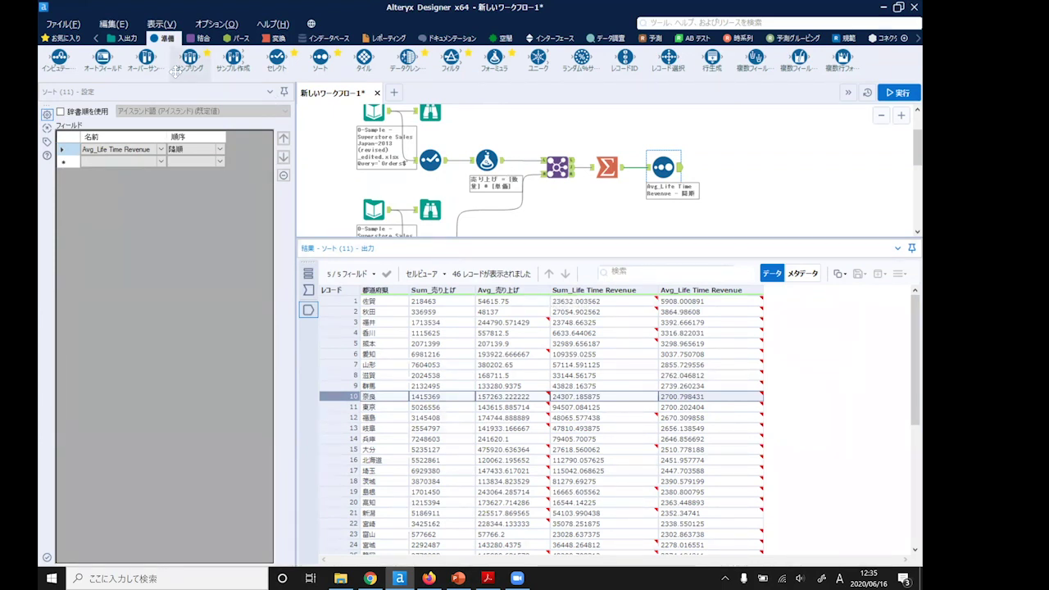
# Add a Sample (サンプリング) tool after the Sort tool, keep the first 10 rows, and run the workflow.
pyautogui.moveTo(186, 59); pyautogui.dragTo(726, 167)
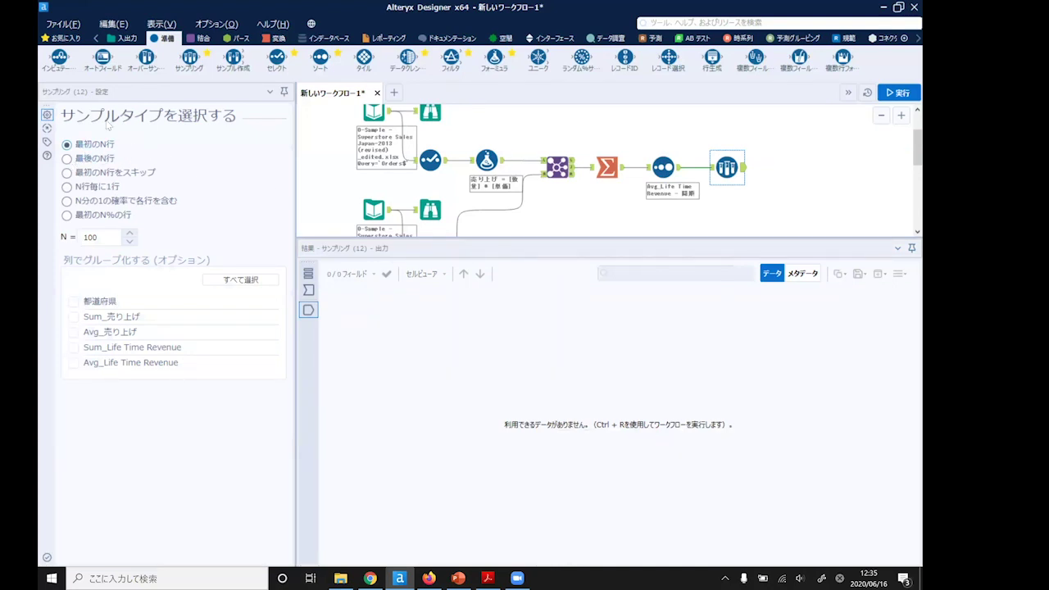
pyautogui.click(103, 239)
pyautogui.click(102, 239)
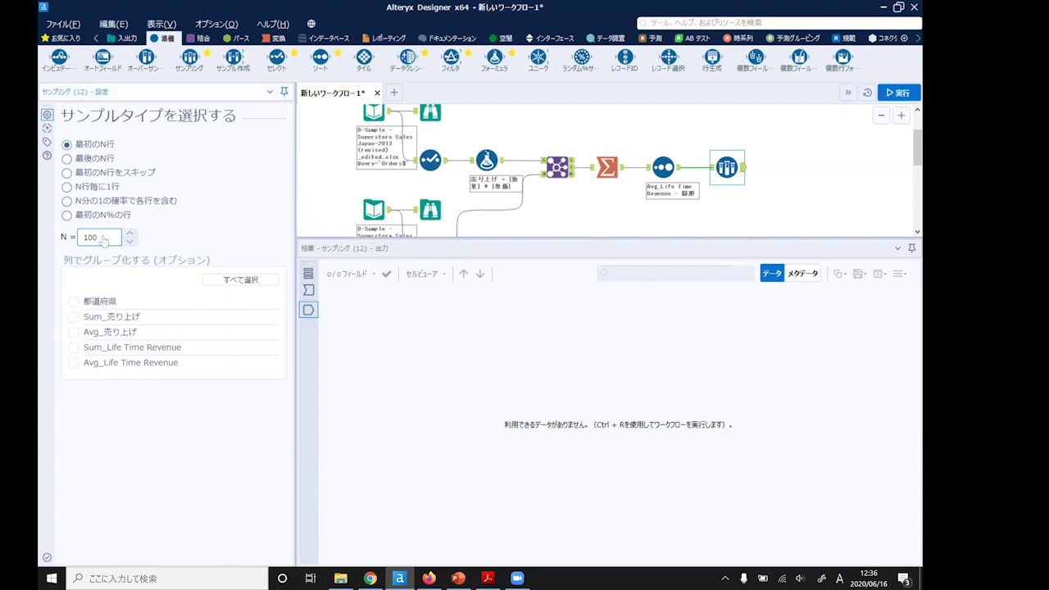
pyautogui.click(204, 236)
pyautogui.click(106, 239)
pyautogui.click(889, 92)
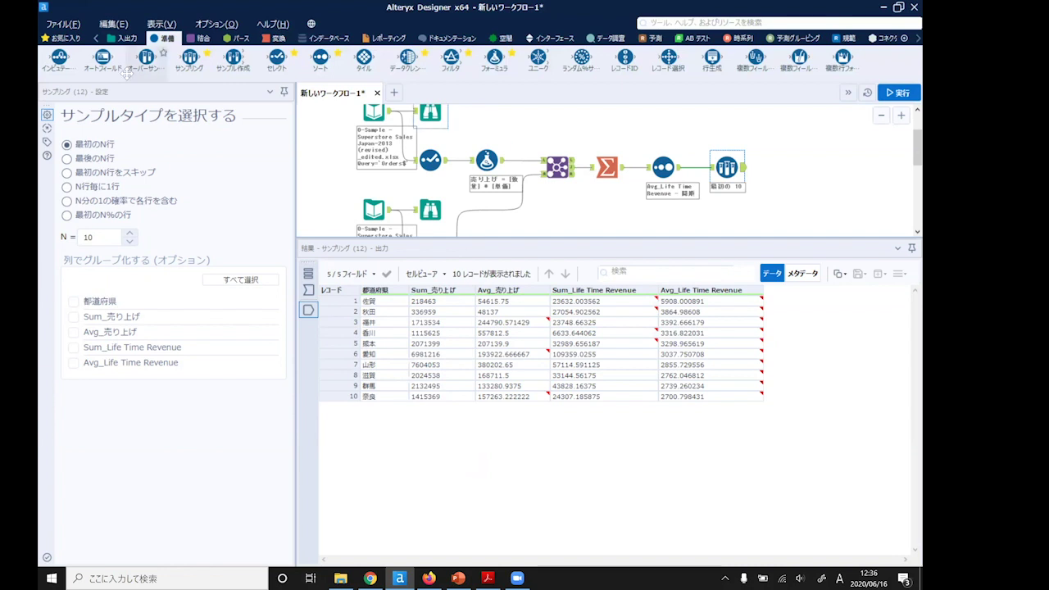
# Add an Output Data (データ出力) tool after the Sample tool that writes to sheet シート1 of a new Excel file Results.xlsx in D:\Webinar\Files.
pyautogui.click(58, 39)
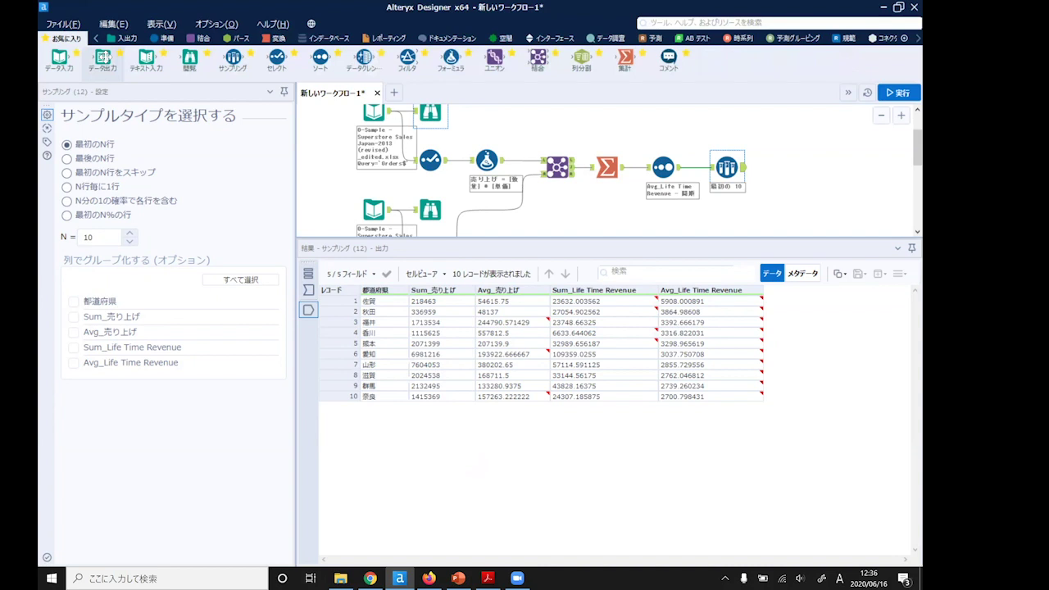
pyautogui.moveTo(104, 56); pyautogui.dragTo(784, 167)
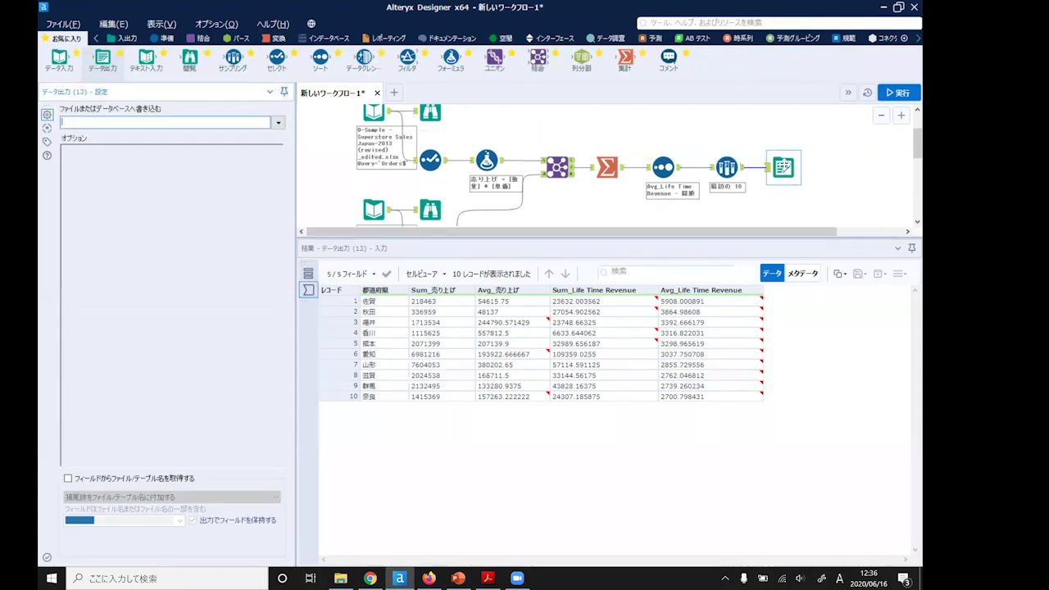
pyautogui.click(278, 123)
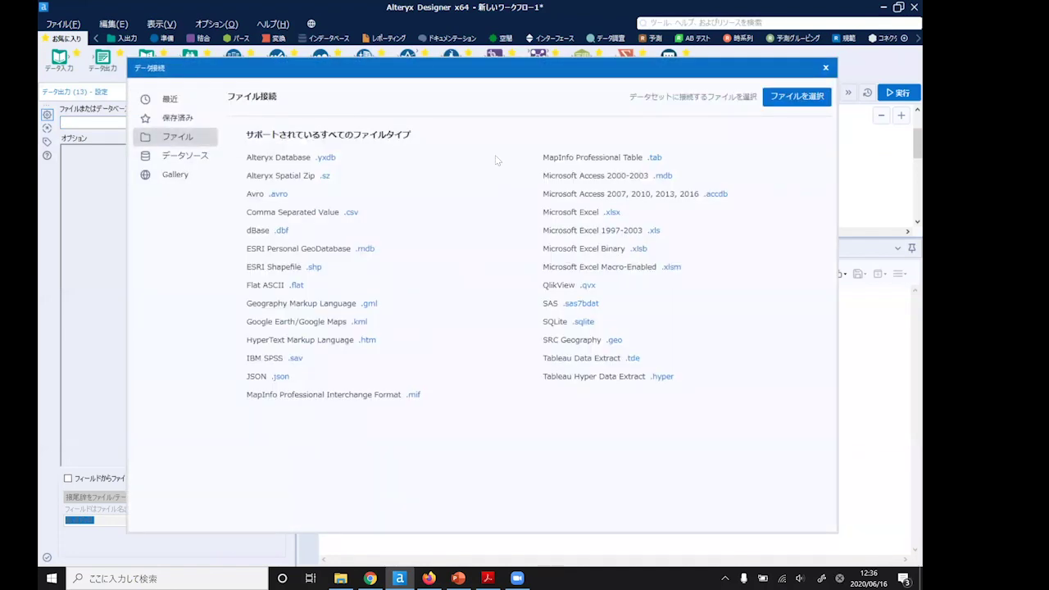
pyautogui.click(810, 97)
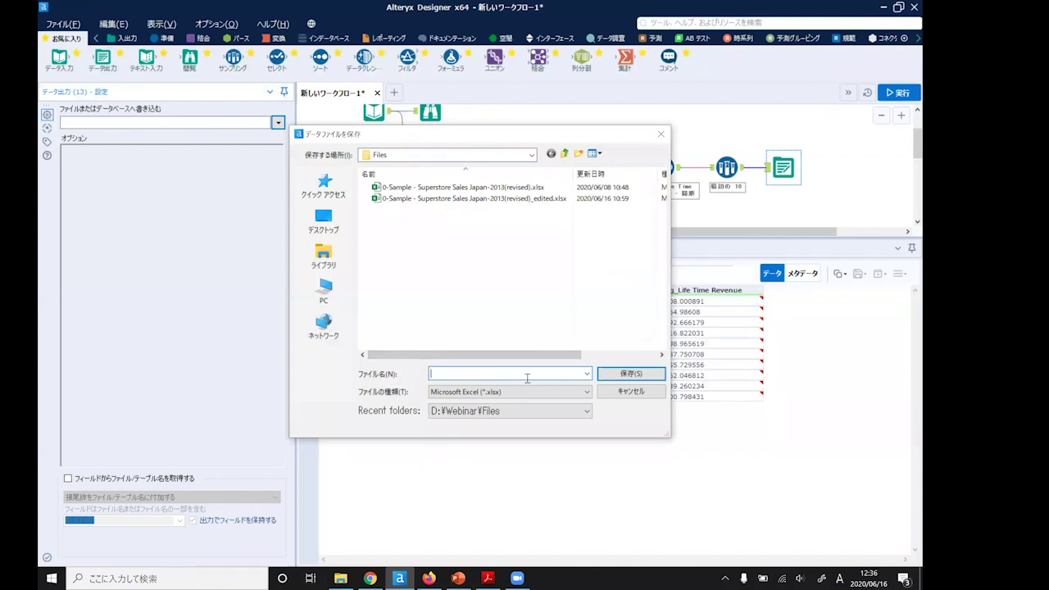
pyautogui.write('Results')
pyautogui.click(657, 373)
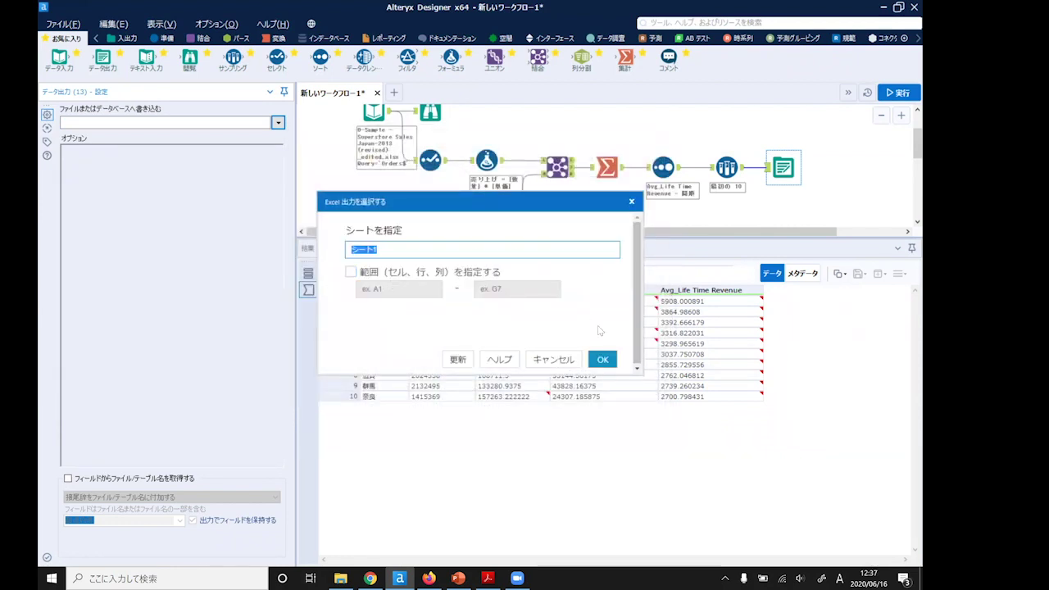
pyautogui.click(603, 360)
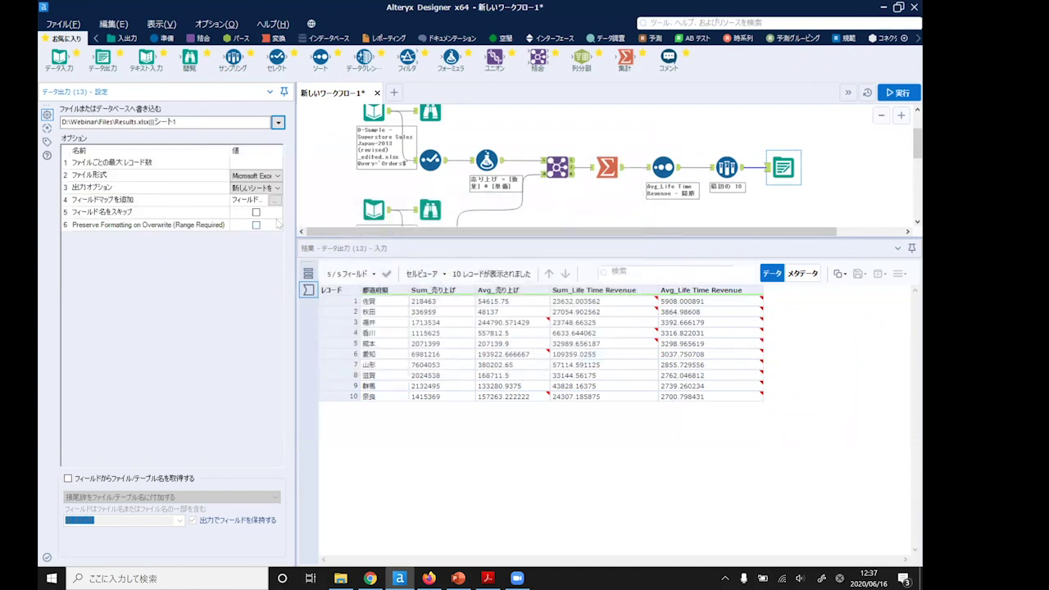
pyautogui.moveTo(296, 191); pyautogui.dragTo(386, 195)
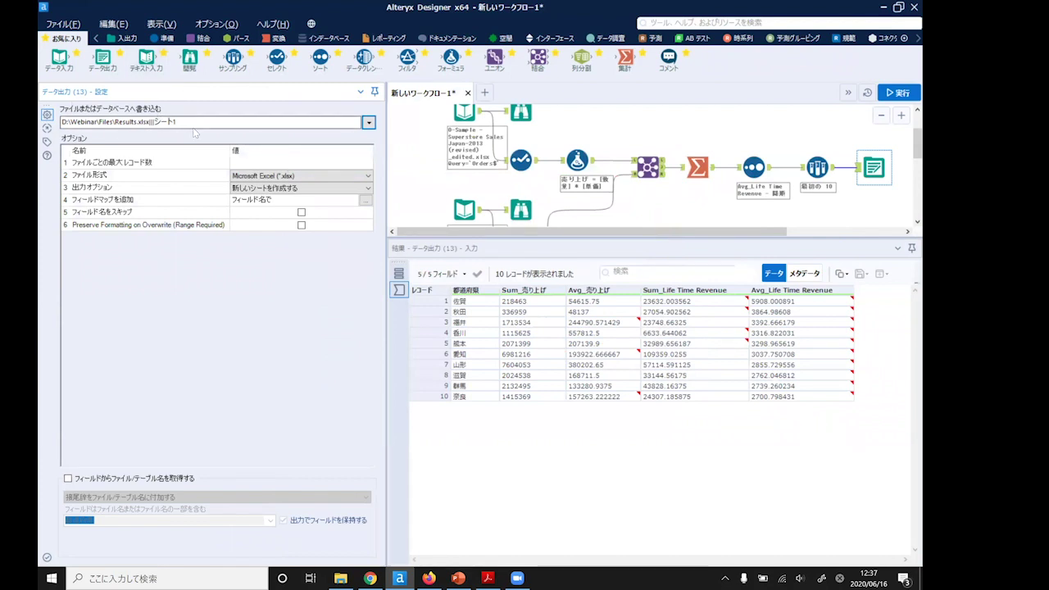
# Run the workflow and open the written Results.xlsx in Excel, widening its columns to fit the data.
pyautogui.click(902, 93)
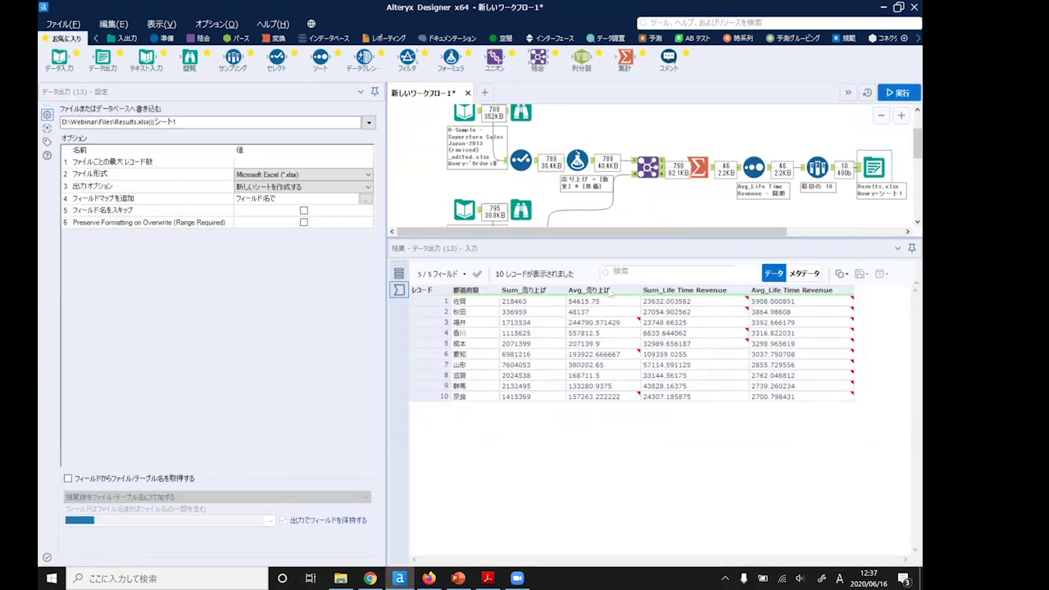
pyautogui.click(399, 274)
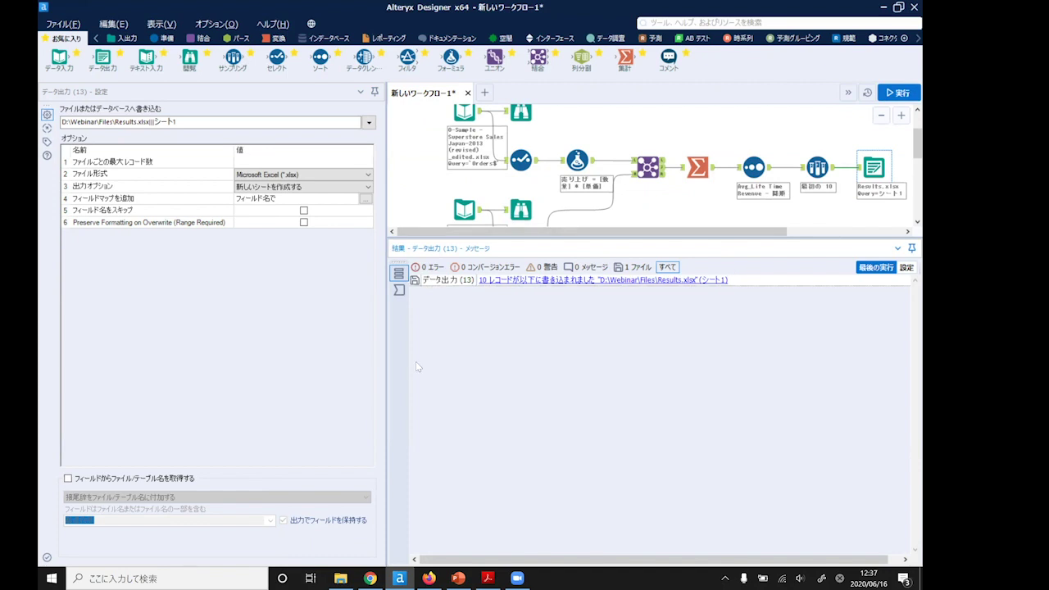
pyautogui.click(612, 280)
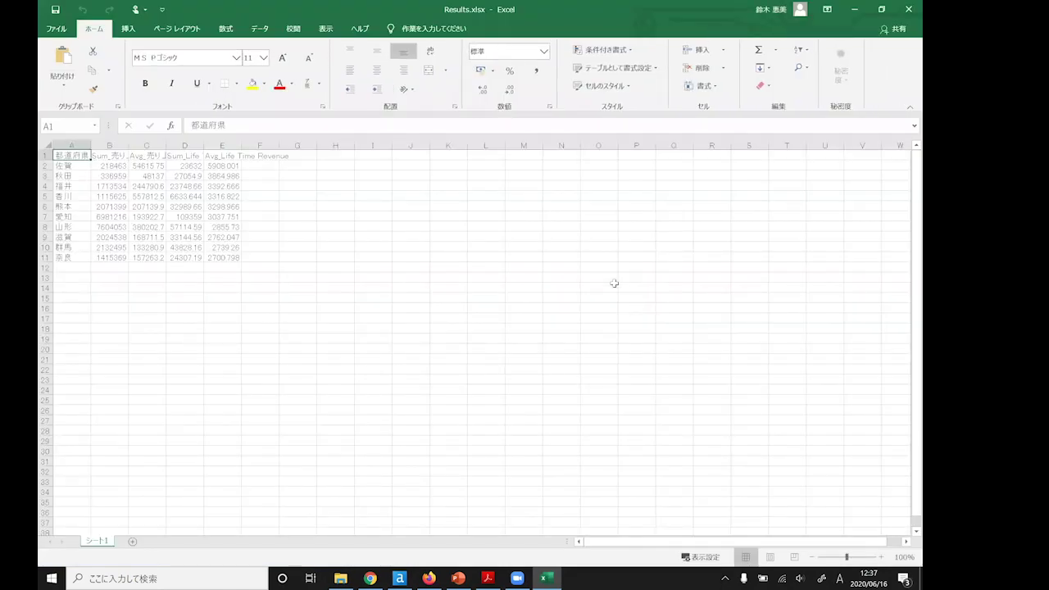
pyautogui.moveTo(90, 145); pyautogui.dragTo(529, 145)
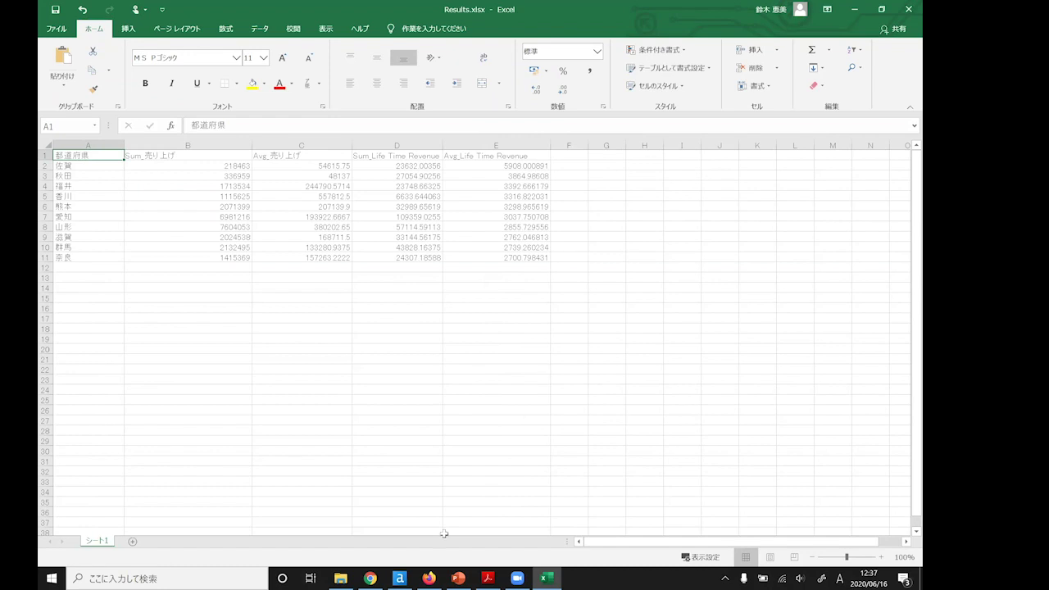
# Switch back to Alteryx Designer and enlarge the canvas area to review the whole workflow.
pyautogui.click(400, 577)
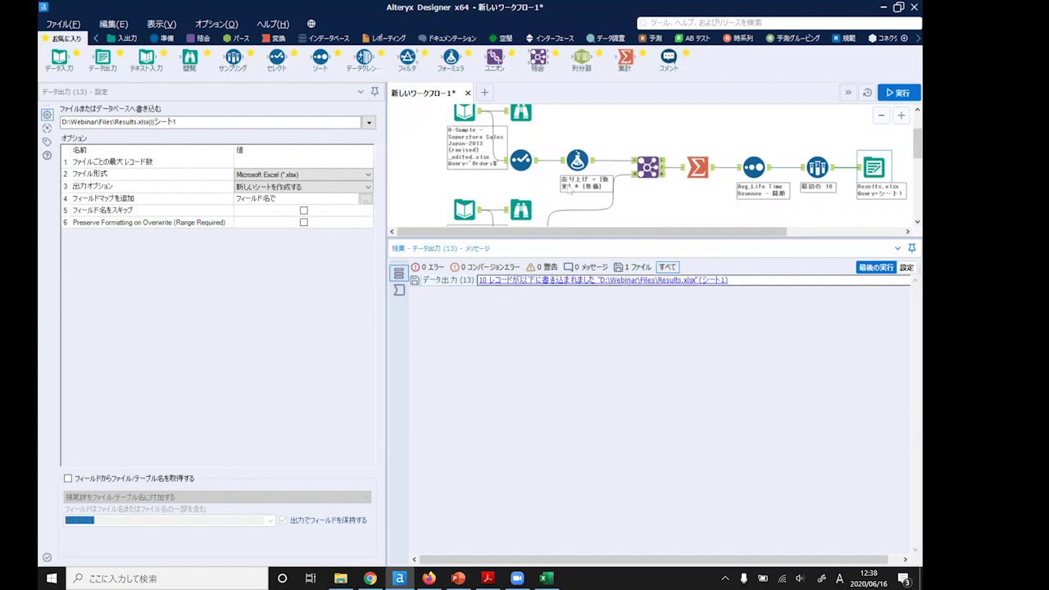
pyautogui.moveTo(562, 237); pyautogui.dragTo(556, 325)
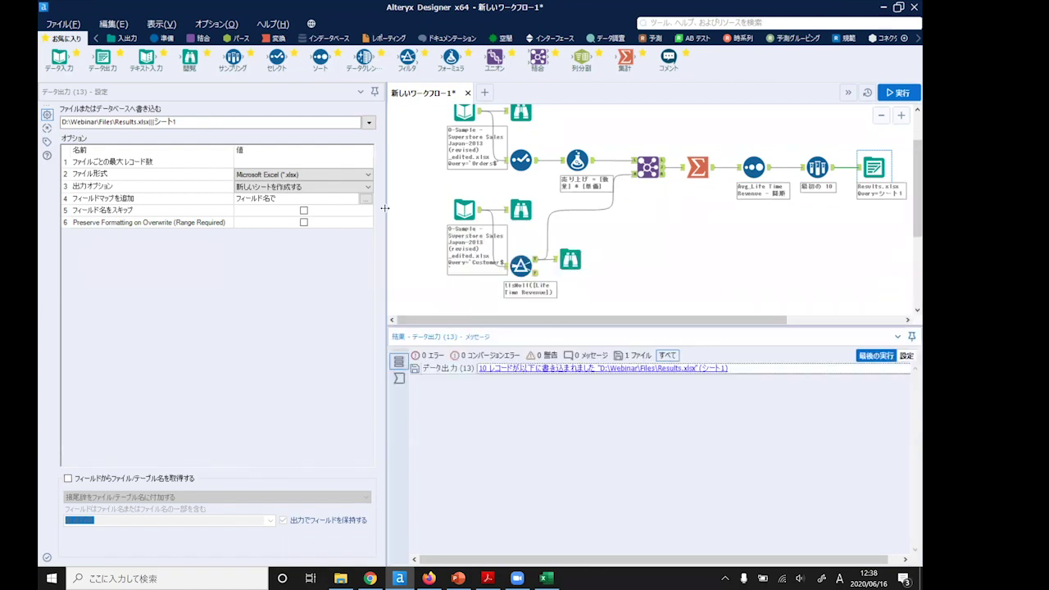
pyautogui.moveTo(384, 208); pyautogui.dragTo(272, 221)
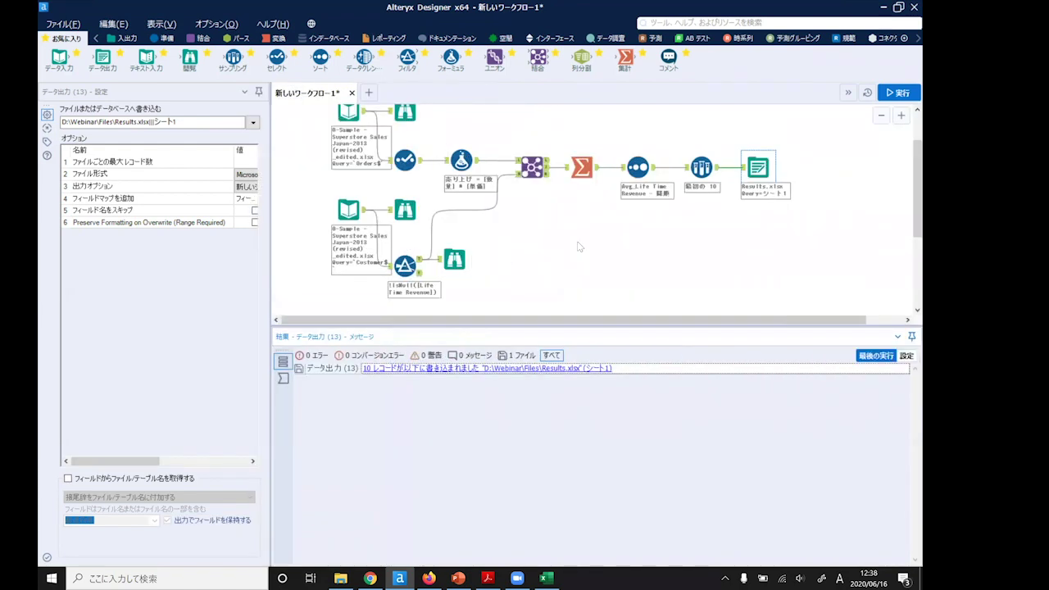
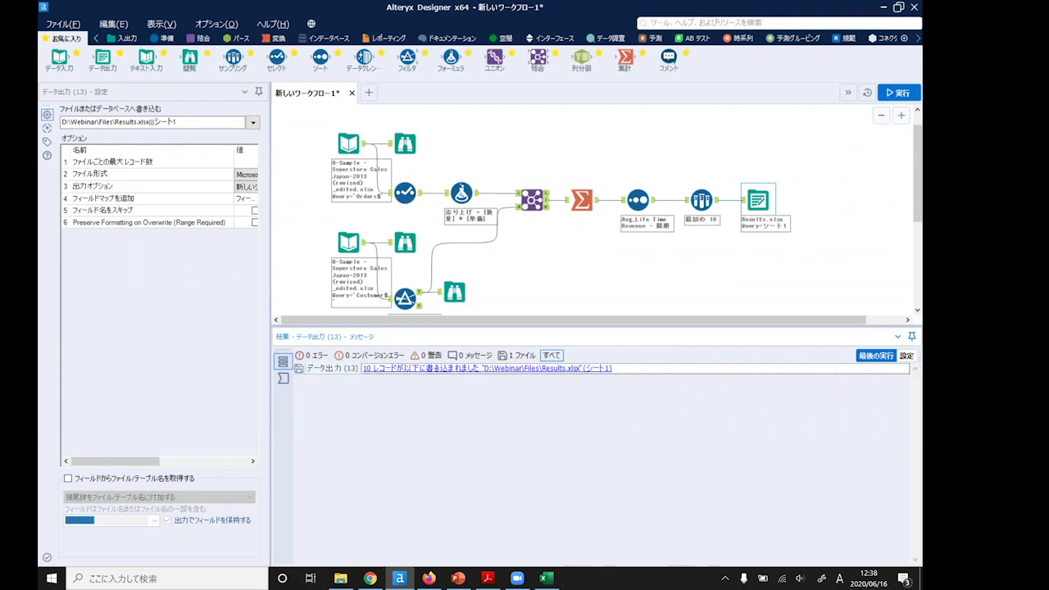
# Switch to Firefox and view the Sinfonica page offering Tokyo convenience store latitude and longitude CSV files.
pyautogui.hotkey('alt', 'Tab')
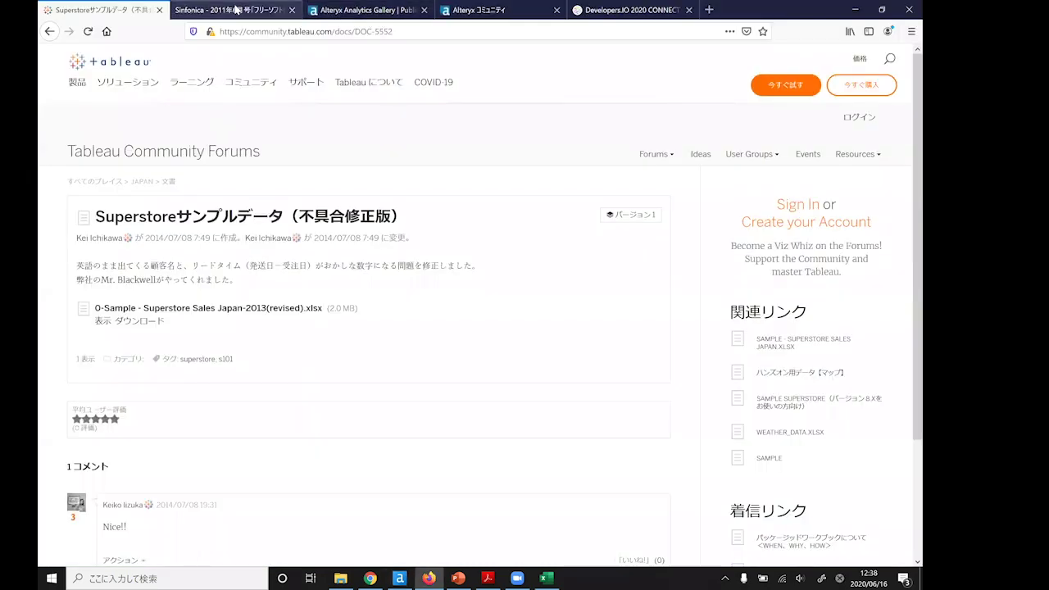
pyautogui.click(237, 10)
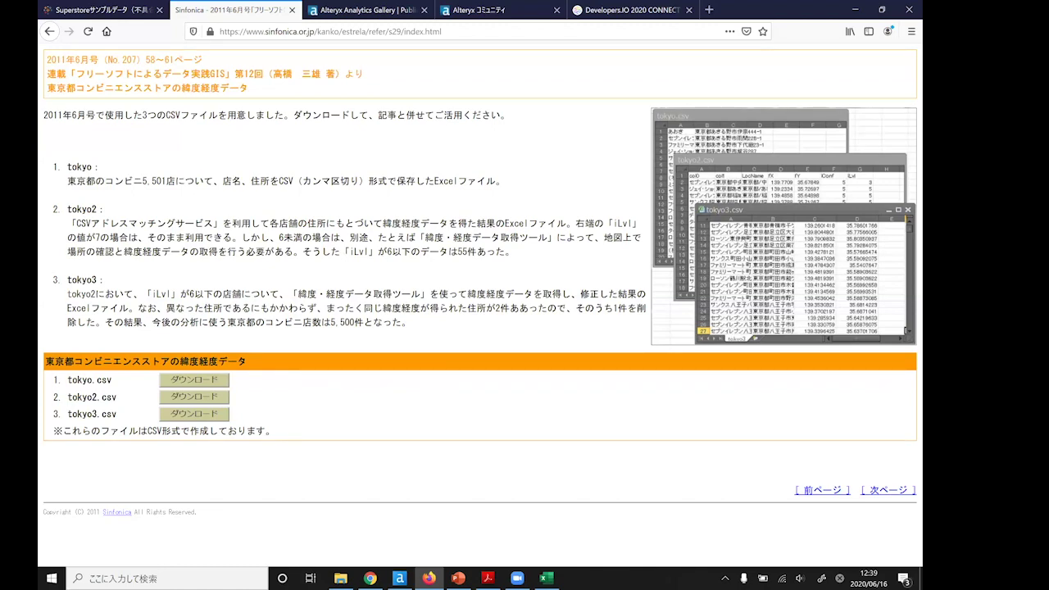
# Switch back to Alteryx Designer and create a new blank workflow.
pyautogui.hotkey('alt', 'Tab')
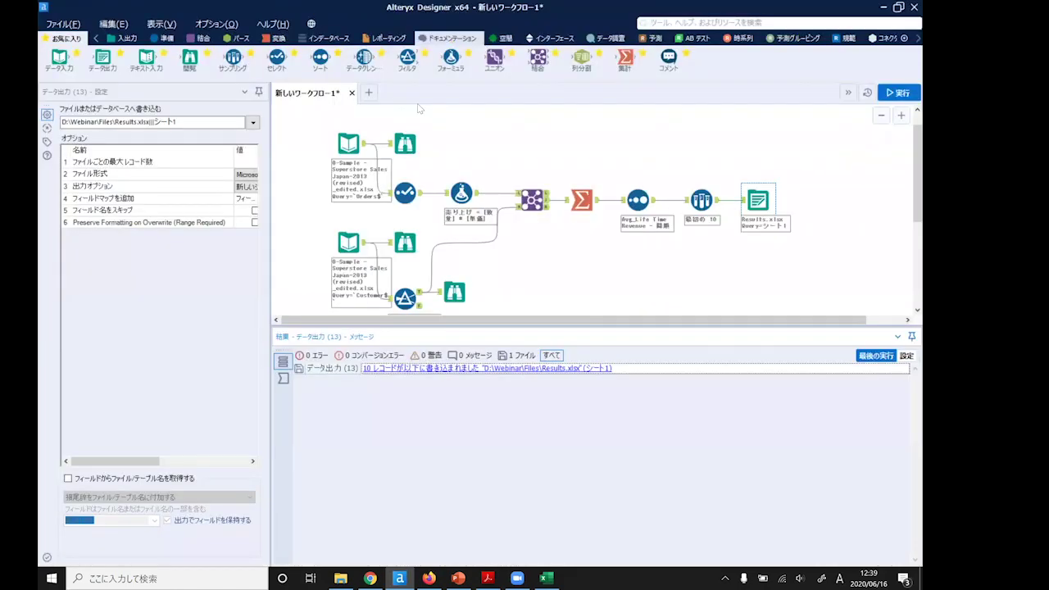
pyautogui.click(369, 92)
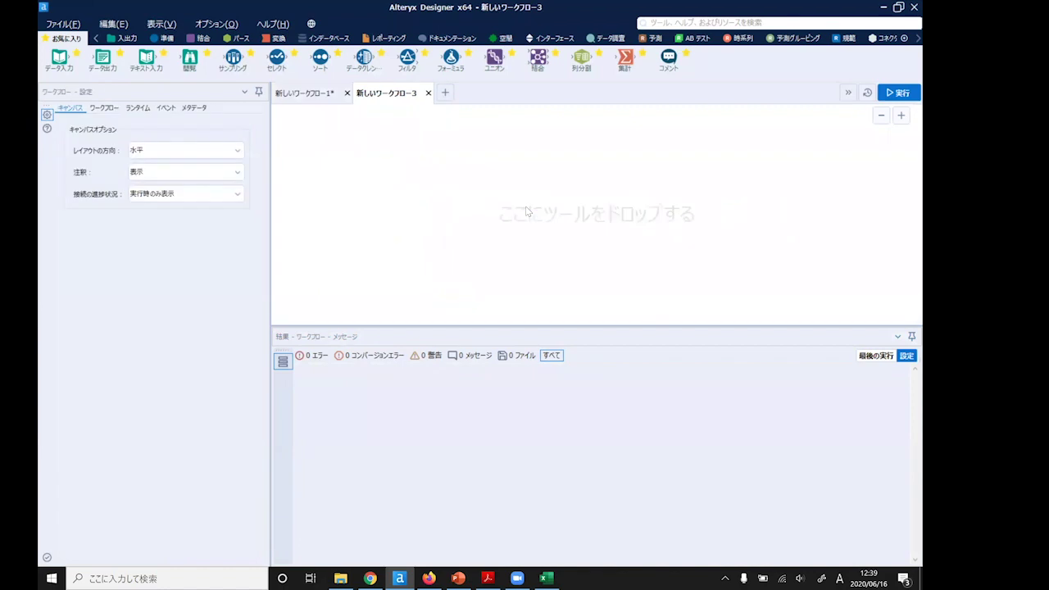
# Add a データ入力 tool to the blank workflow and connect it to the file tokyo3.csv.
pyautogui.moveTo(61, 58); pyautogui.dragTo(356, 161)
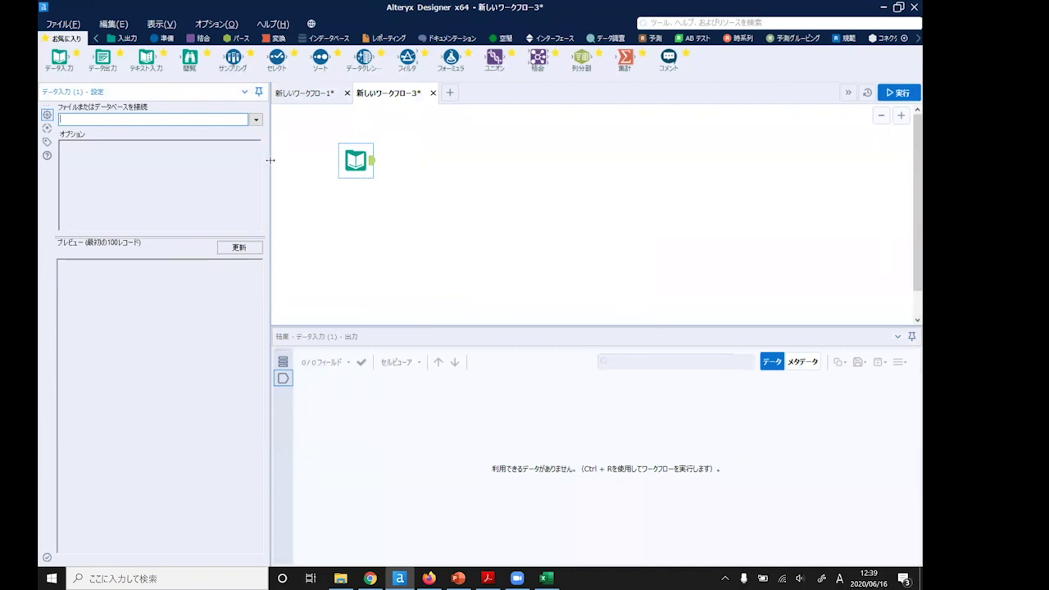
pyautogui.moveTo(271, 165); pyautogui.dragTo(350, 160)
pyautogui.click(334, 120)
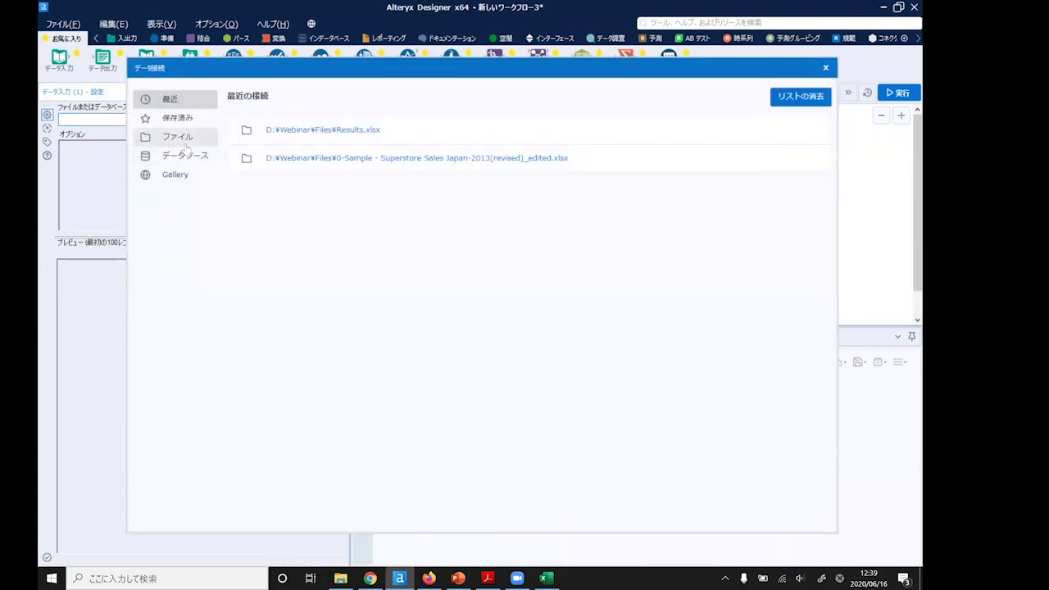
pyautogui.click(178, 137)
pyautogui.click(597, 141)
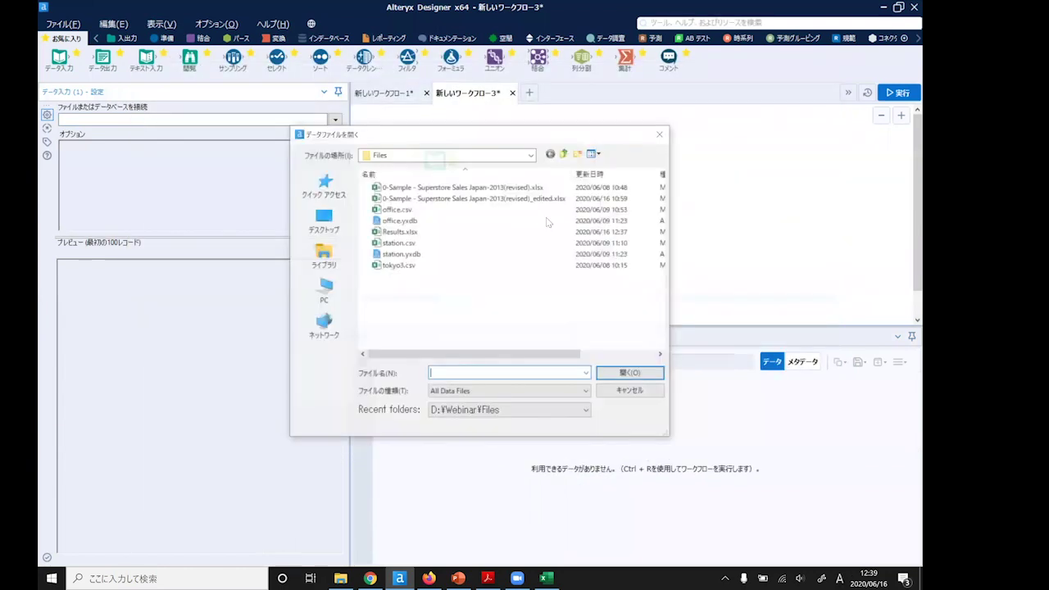
pyautogui.click(398, 266)
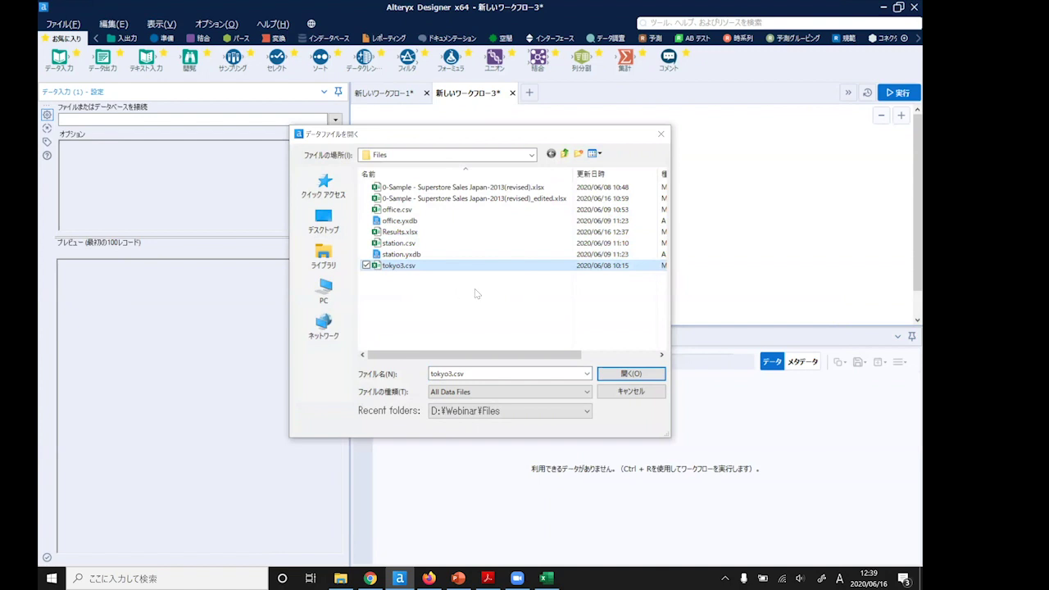
pyautogui.click(611, 373)
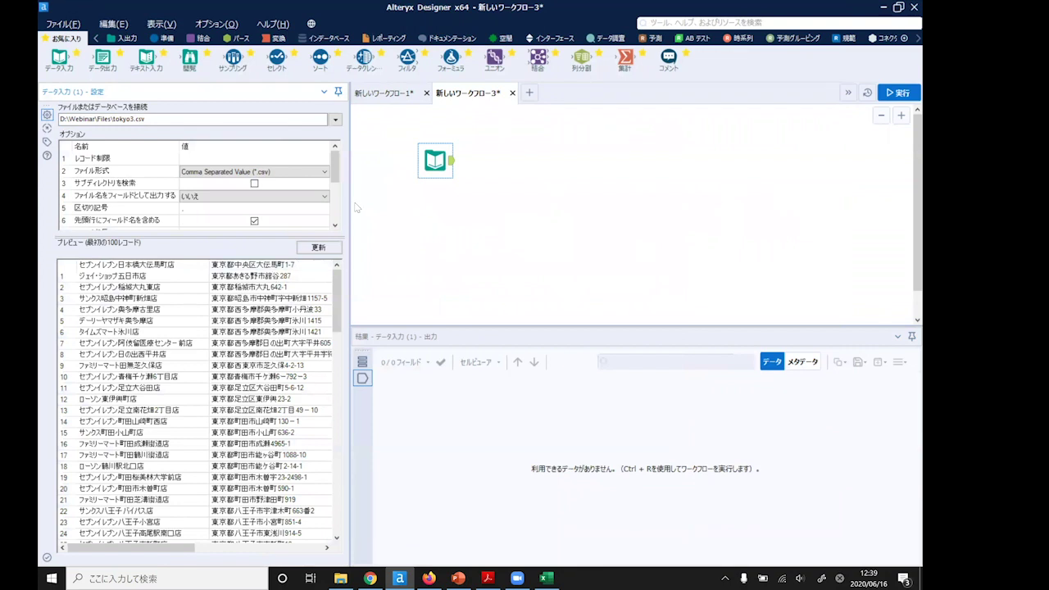
# Turn off 先頭行にフィールド名を含める for the tokyo3.csv input and refresh the preview to check all its fields.
pyautogui.moveTo(350, 205); pyautogui.dragTo(409, 205)
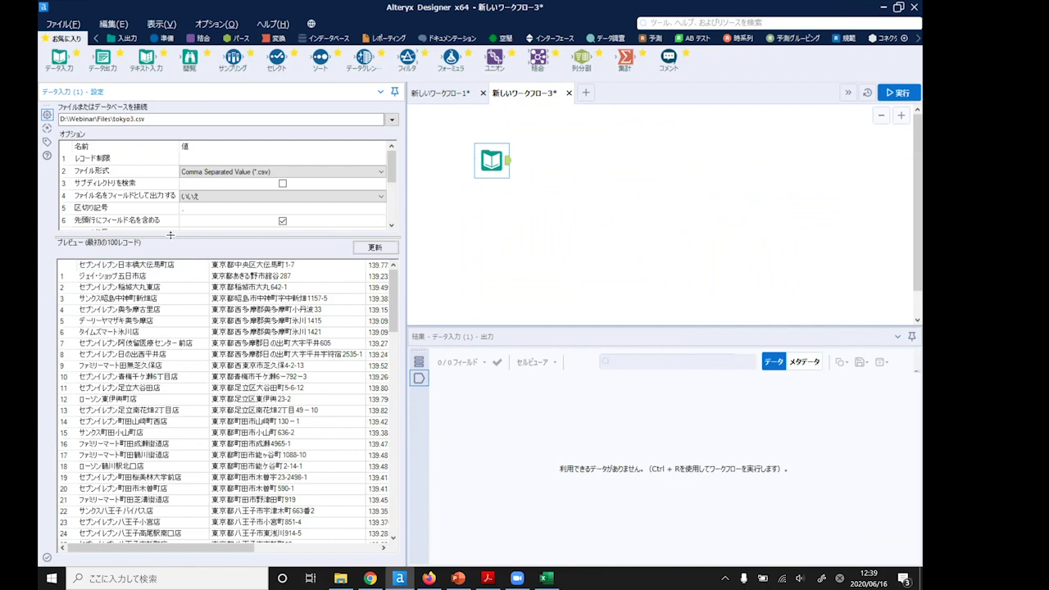
pyautogui.moveTo(171, 237); pyautogui.dragTo(169, 258)
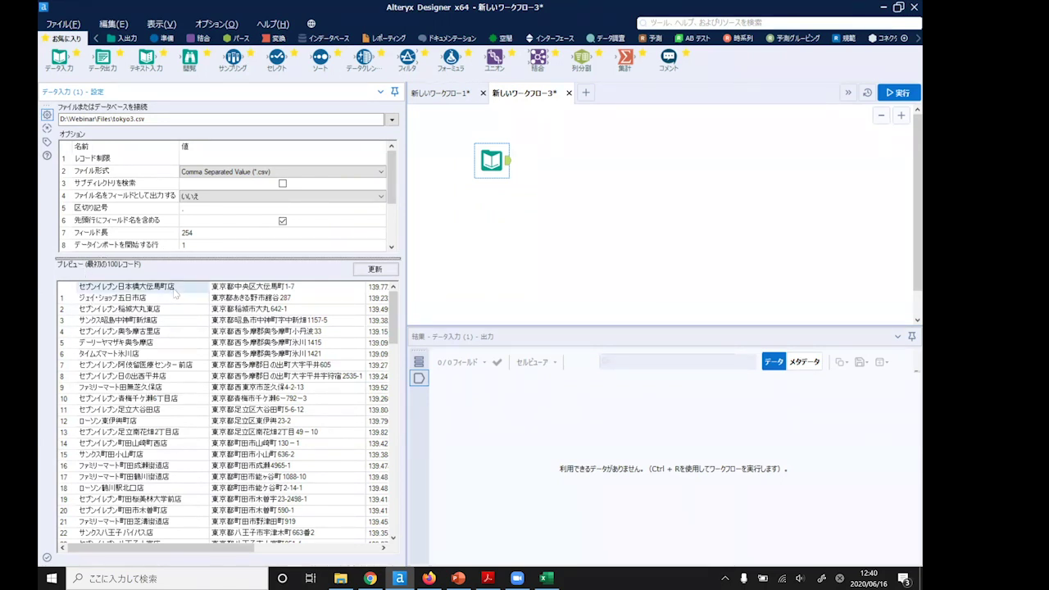
pyautogui.click(282, 222)
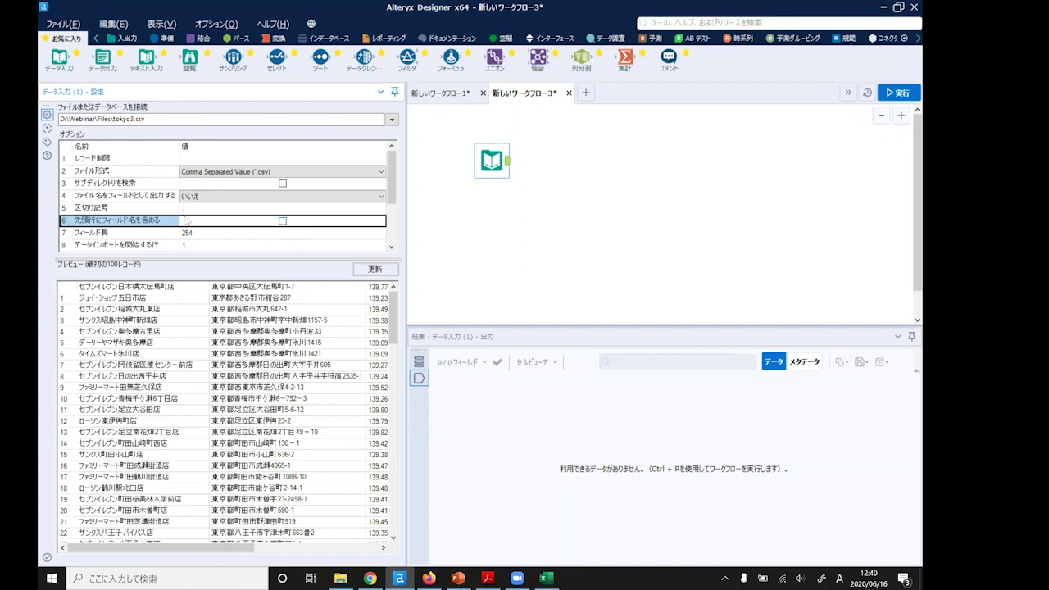
pyautogui.click(374, 269)
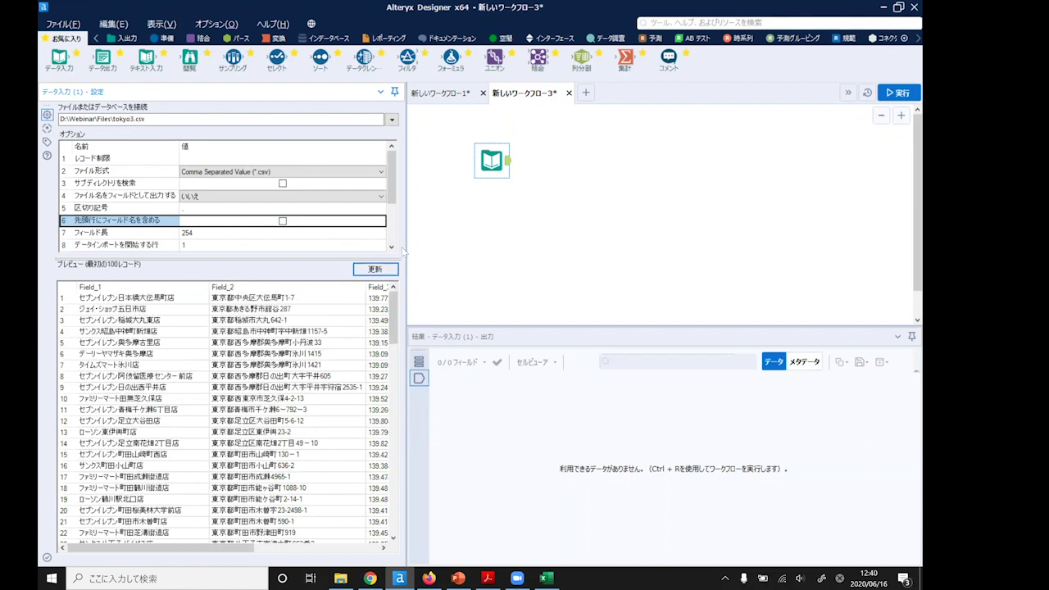
pyautogui.moveTo(407, 236); pyautogui.dragTo(485, 235)
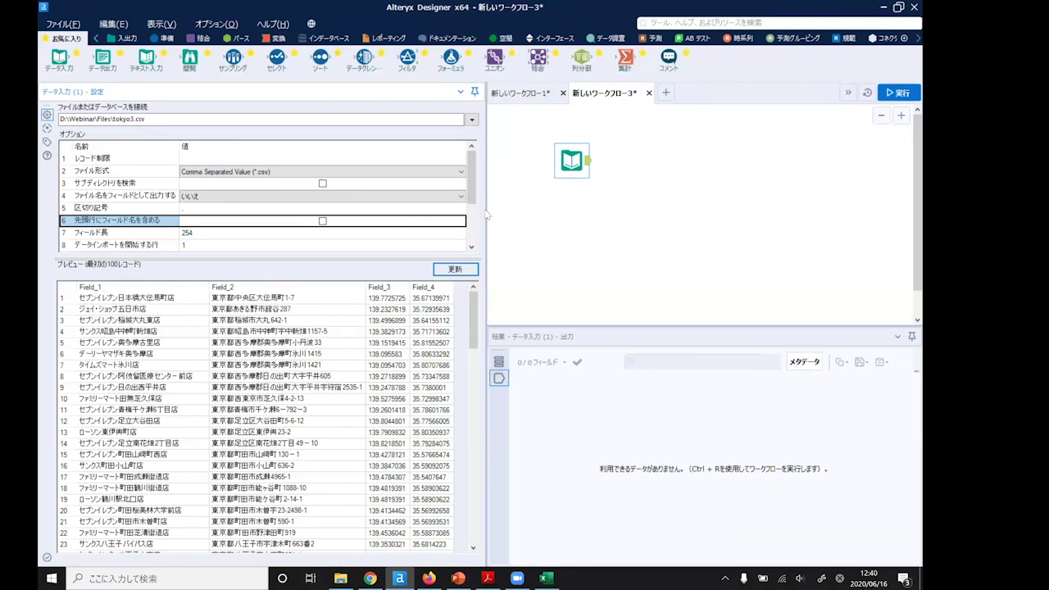
pyautogui.moveTo(486, 215); pyautogui.dragTo(336, 220)
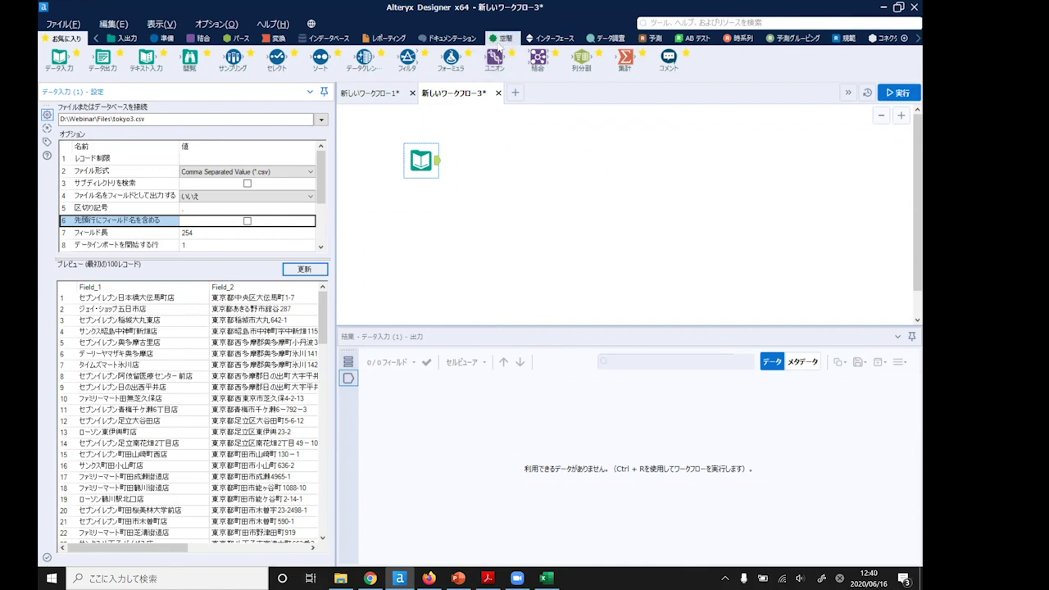
# Connect a ポイント作成 tool after the input, with Field_3 as longitude (X) and Field_4 as latitude (Y).
pyautogui.click(502, 39)
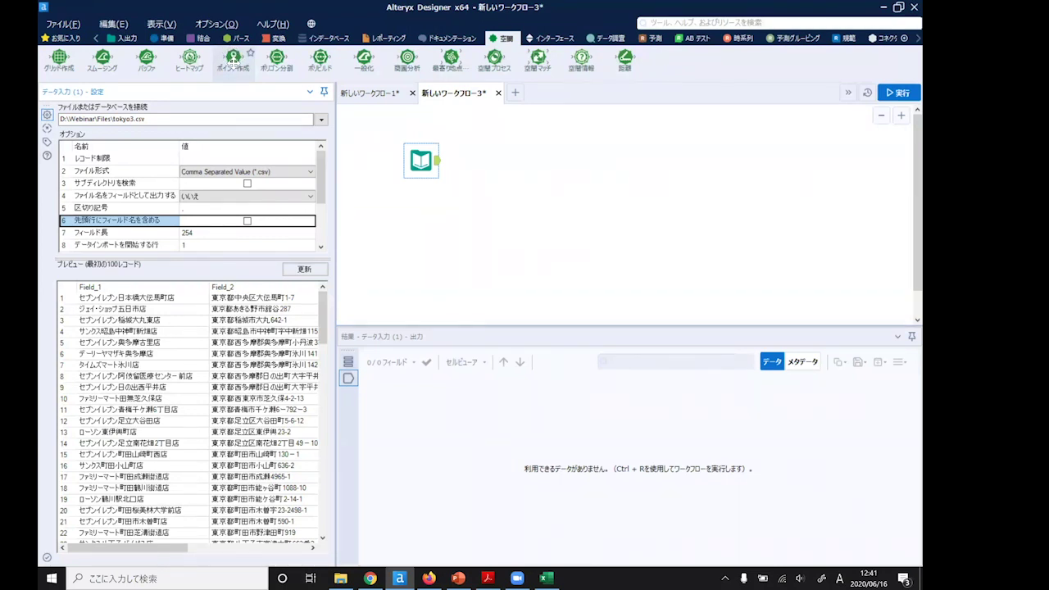
pyautogui.moveTo(232, 61); pyautogui.dragTo(482, 161)
pyautogui.click(187, 123)
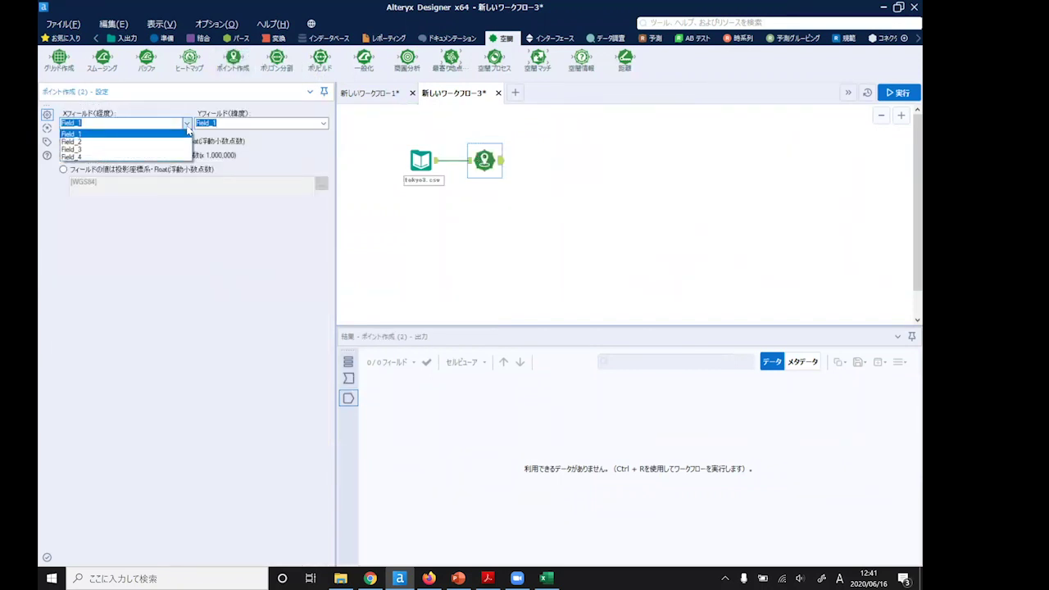
pyautogui.click(78, 149)
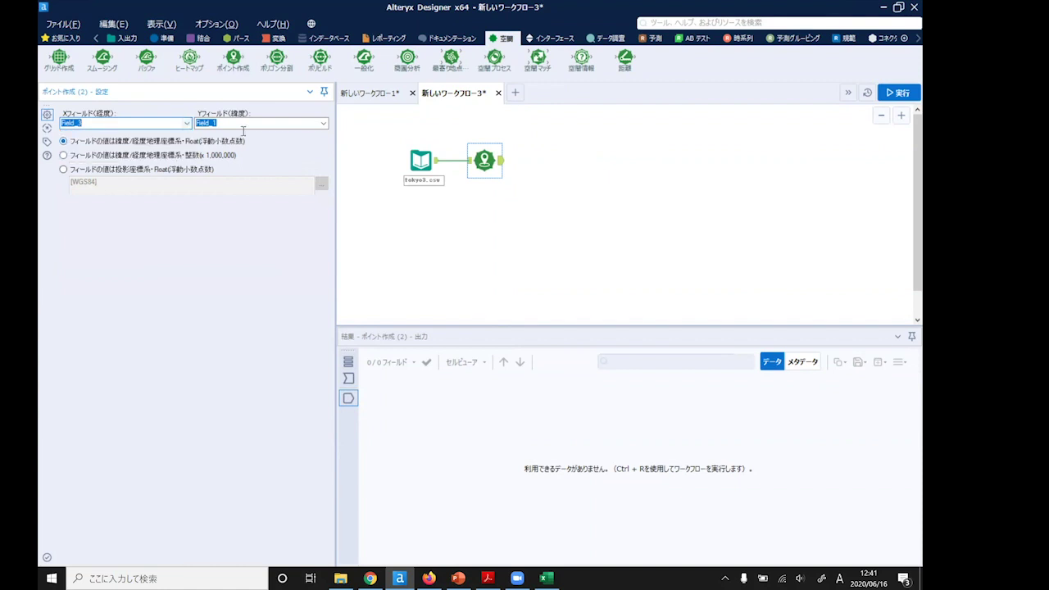
pyautogui.click(321, 122)
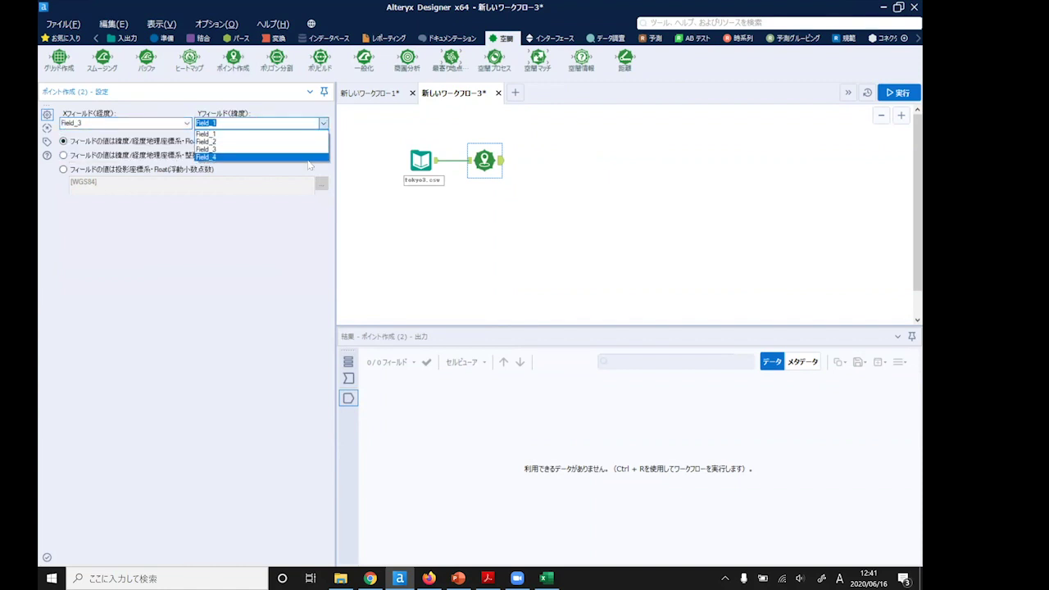
pyautogui.click(309, 159)
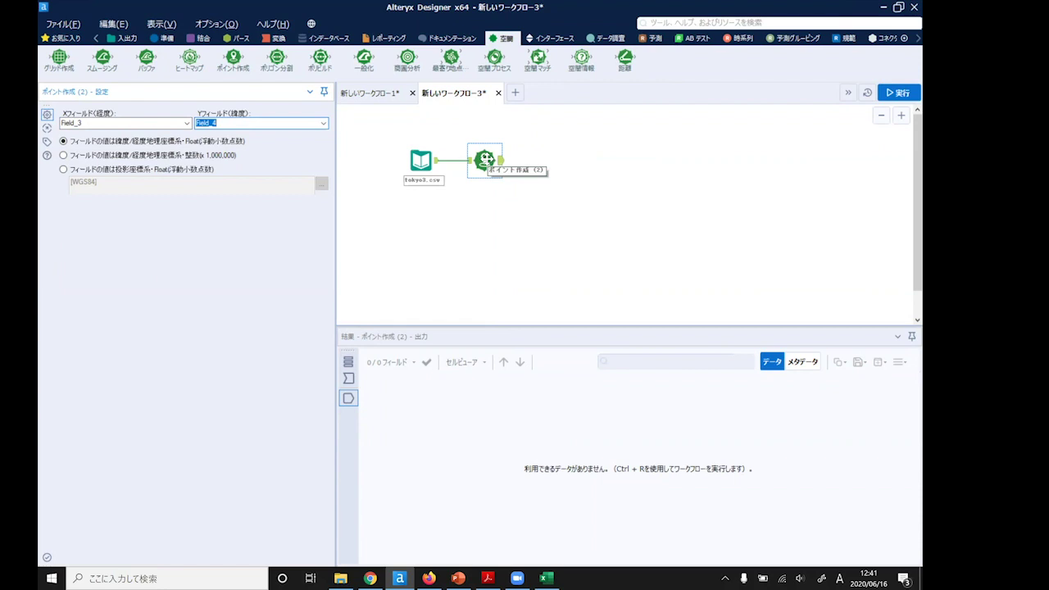
# Connect a ランダム%サンプリング tool after the point creation tool, randomly extracting 1% of the records.
pyautogui.click(168, 38)
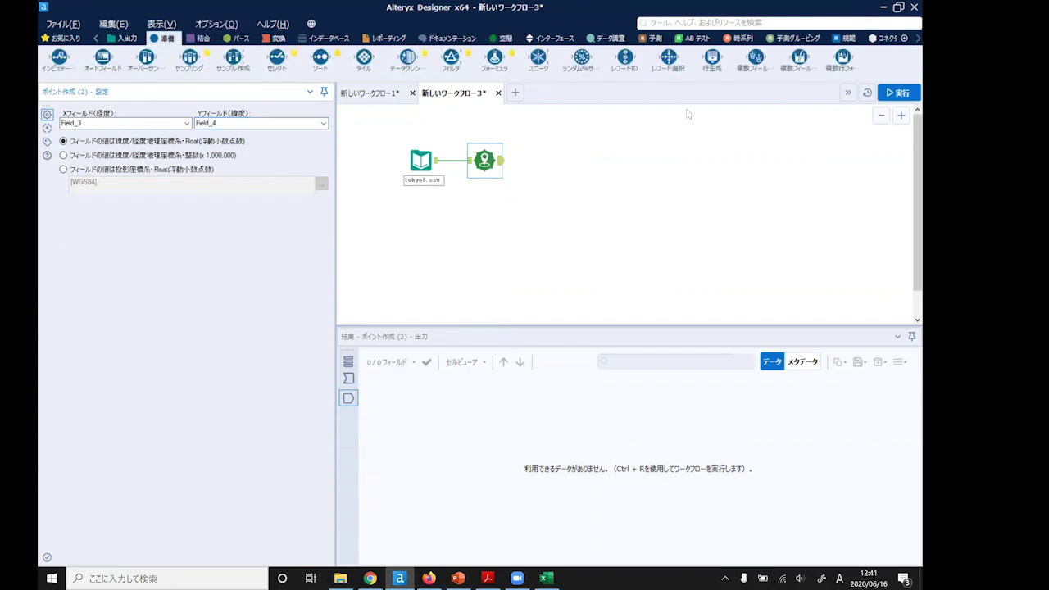
pyautogui.moveTo(581, 57); pyautogui.dragTo(541, 160)
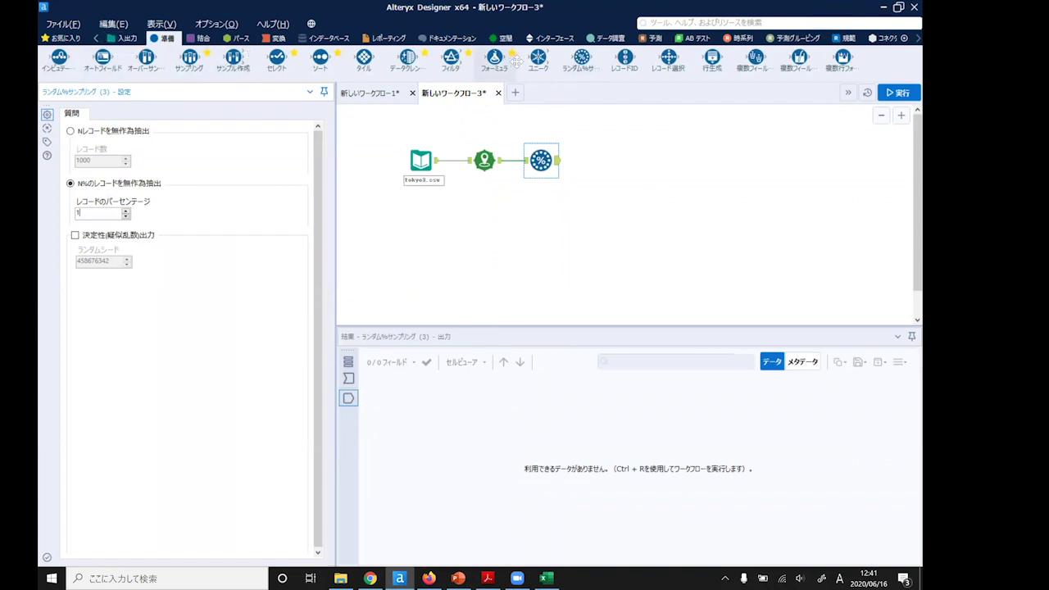
pyautogui.moveTo(581, 60)
# Connect a 閲覧 tool after the random sampling, run the workflow and widen the map display.
pyautogui.click(122, 38)
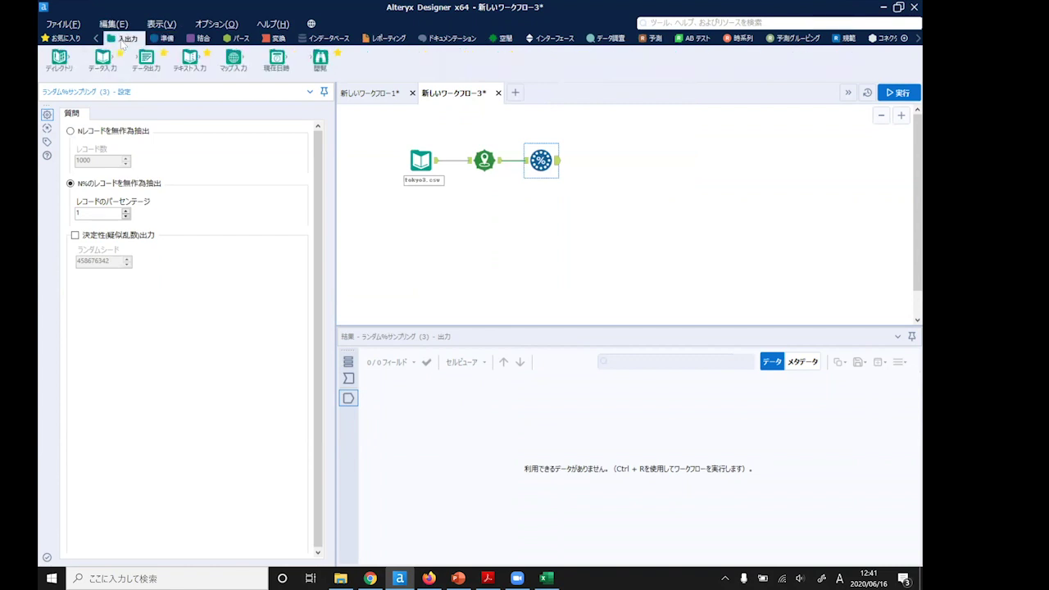
pyautogui.moveTo(320, 57); pyautogui.dragTo(618, 177)
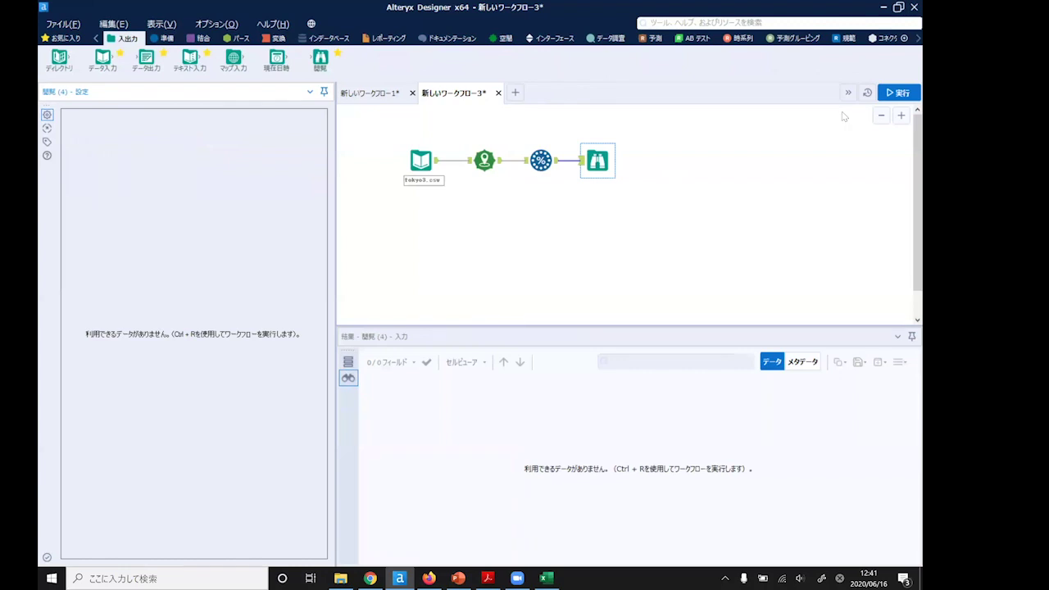
pyautogui.click(904, 94)
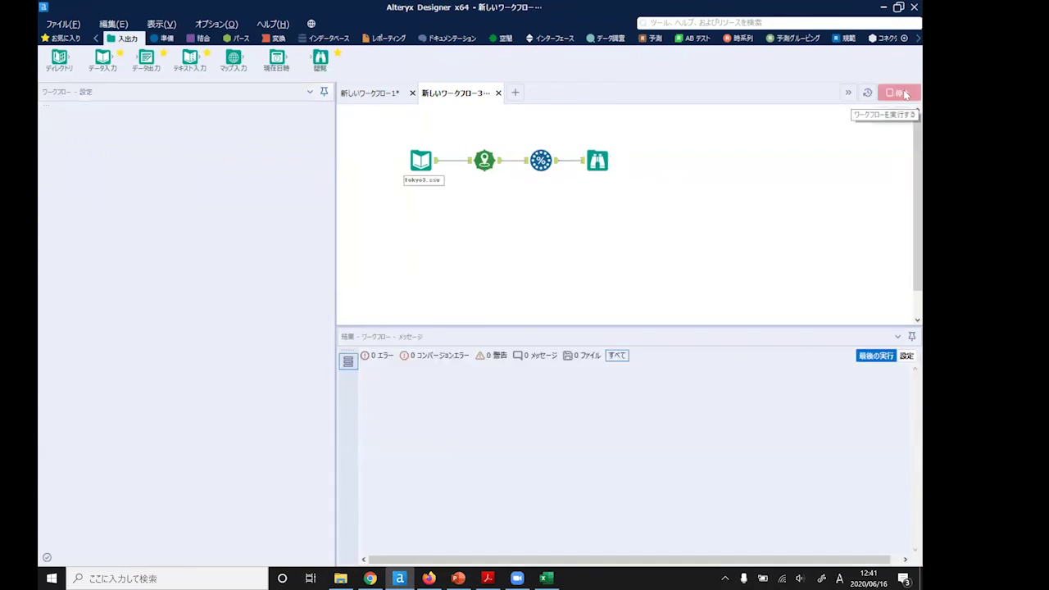
pyautogui.moveTo(335, 207); pyautogui.dragTo(443, 205)
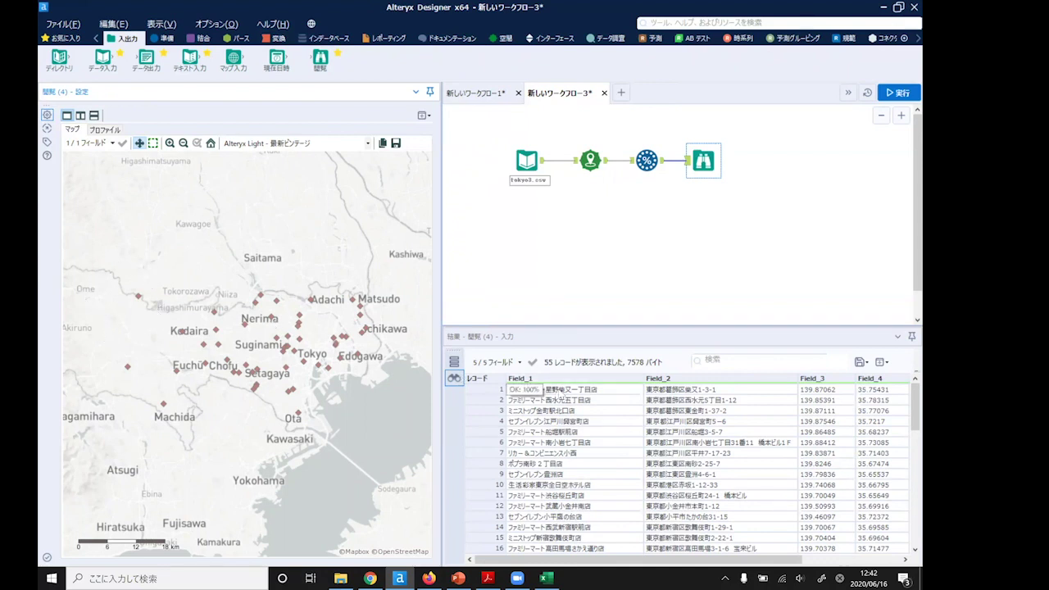
# Look through the sampled store records, including the Centroid column, alongside their points on the map.
pyautogui.click(581, 398)
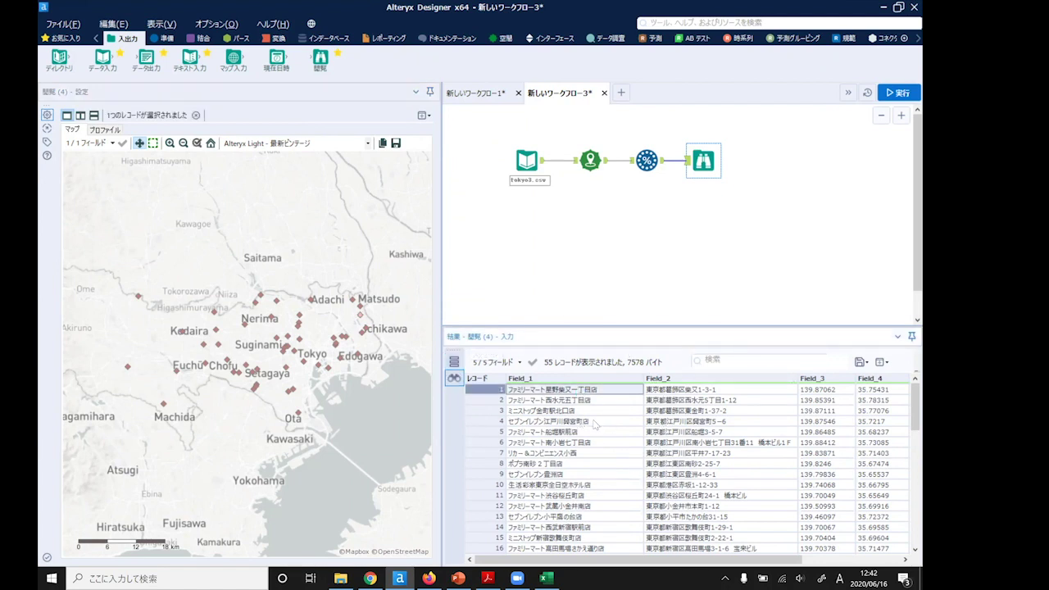
pyautogui.hscroll(3, 693, 557)
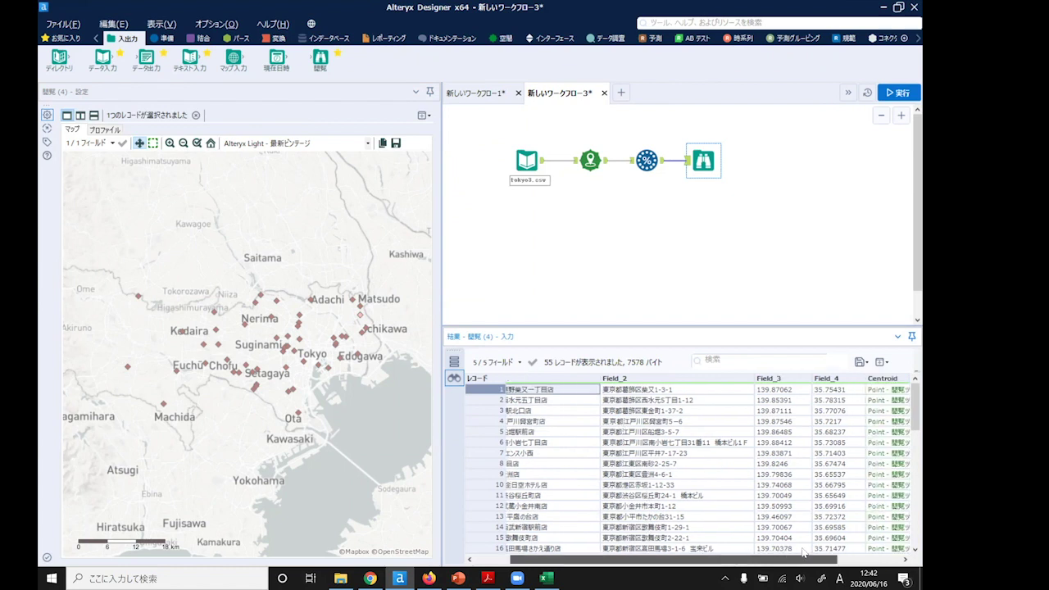
pyautogui.hscroll(-3, 655, 547)
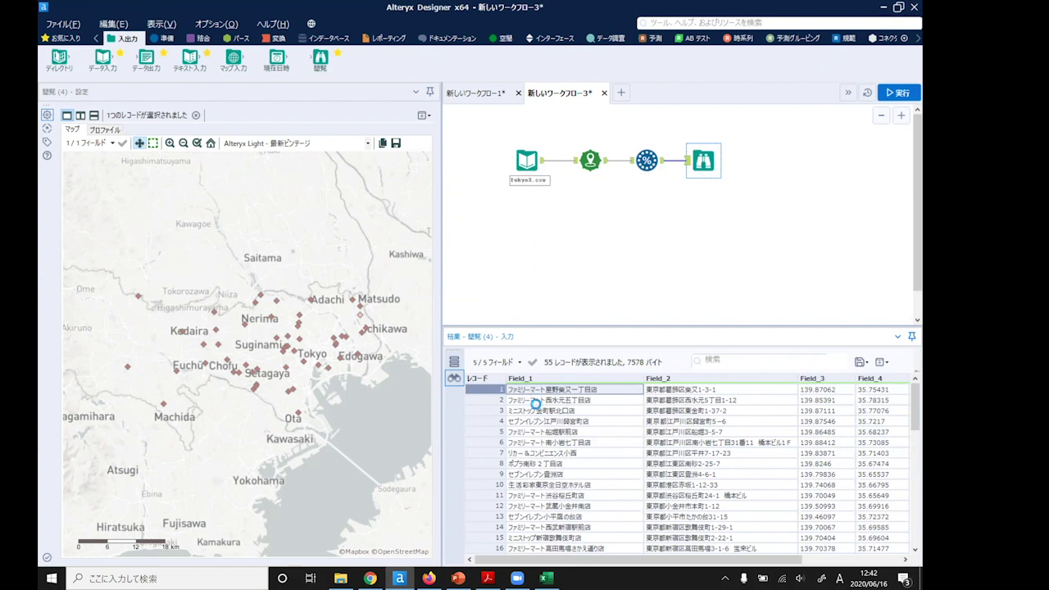
pyautogui.click(536, 402)
pyautogui.click(539, 432)
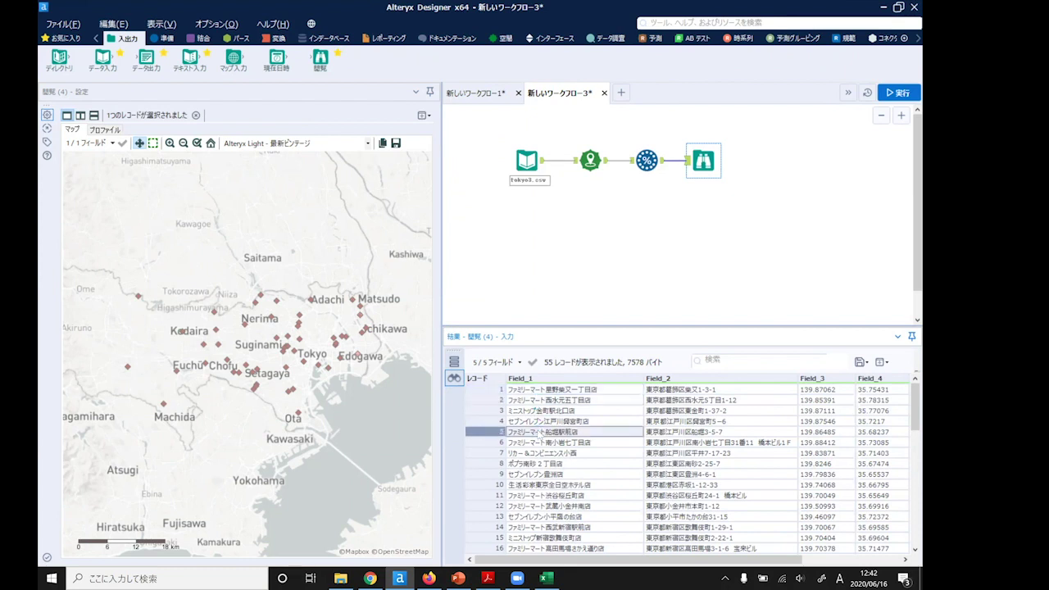
pyautogui.click(402, 334)
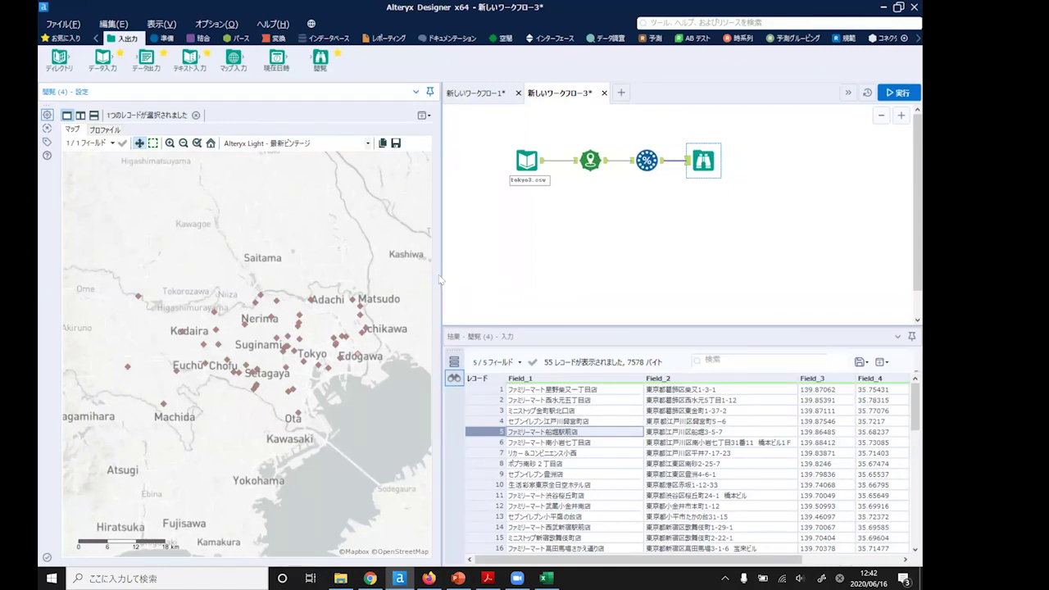
# Examine the ポイント作成 tool's input and its output with the Centroid column, and return to the 閲覧 tool's map.
pyautogui.moveTo(432, 277); pyautogui.dragTo(332, 292)
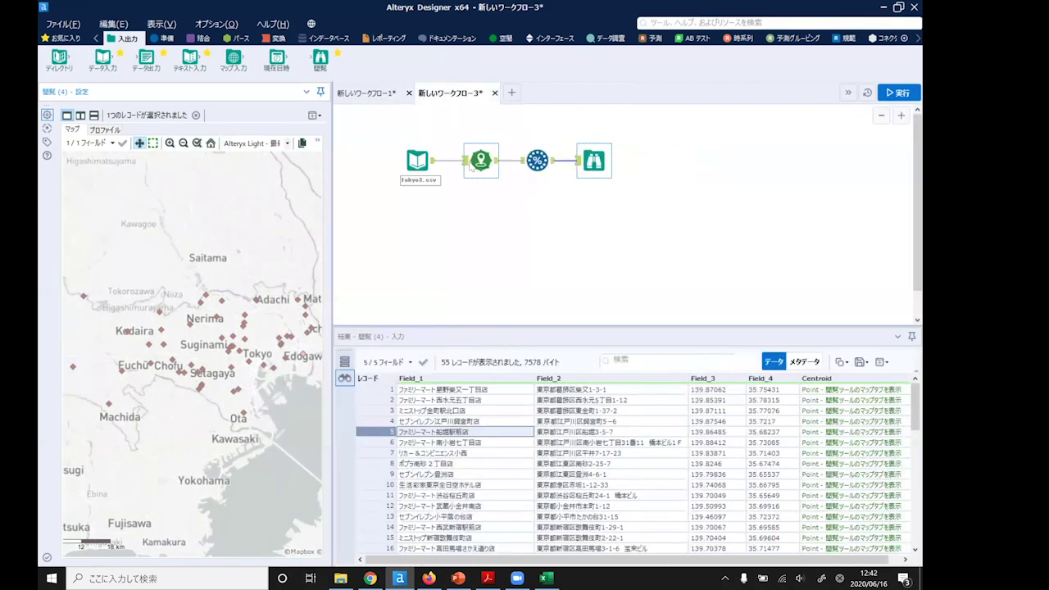
pyautogui.click(474, 166)
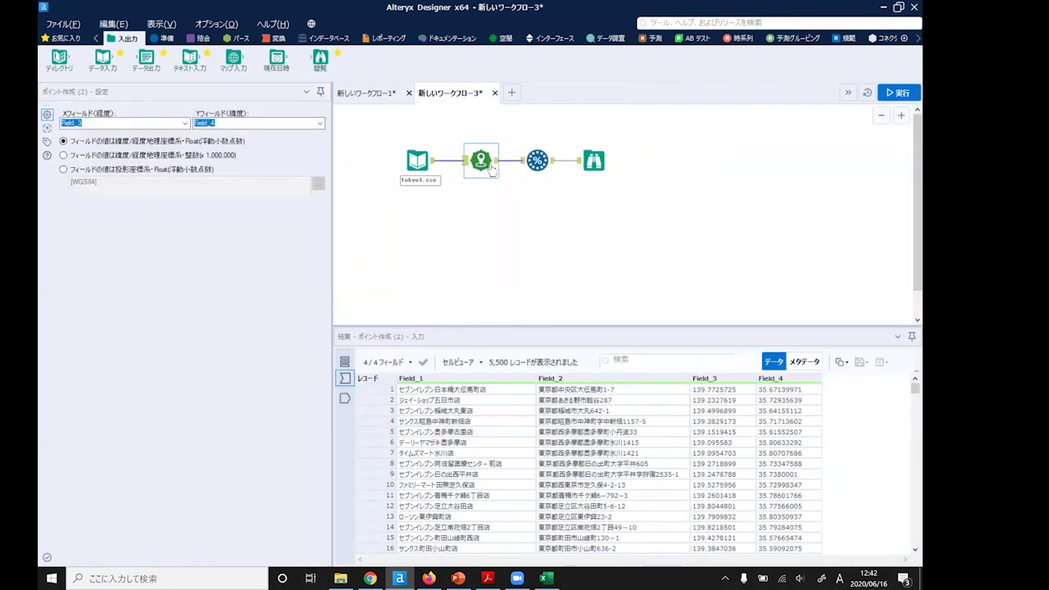
pyautogui.click(497, 160)
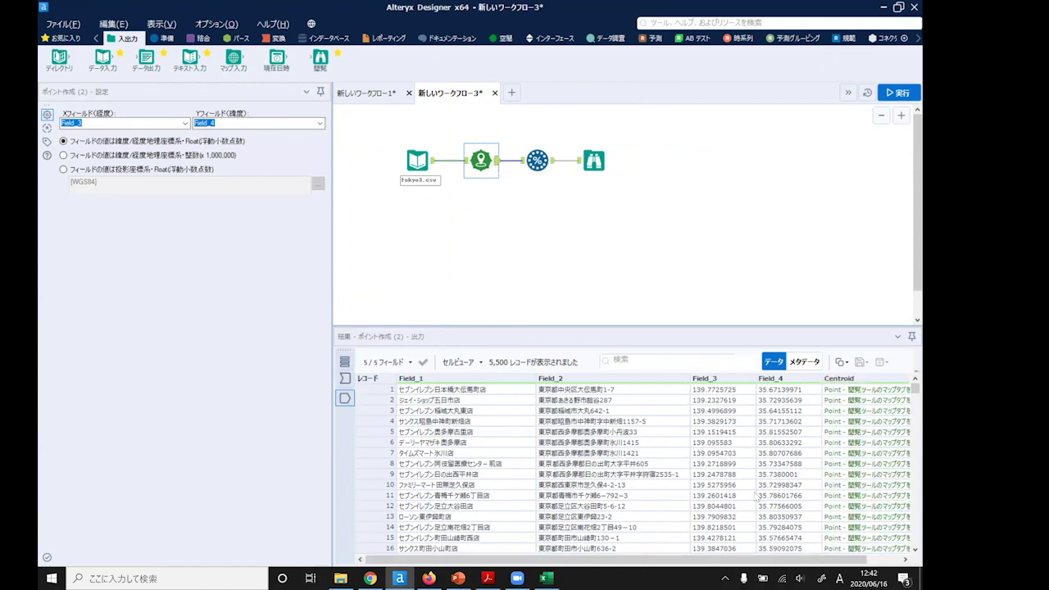
pyautogui.click(784, 557)
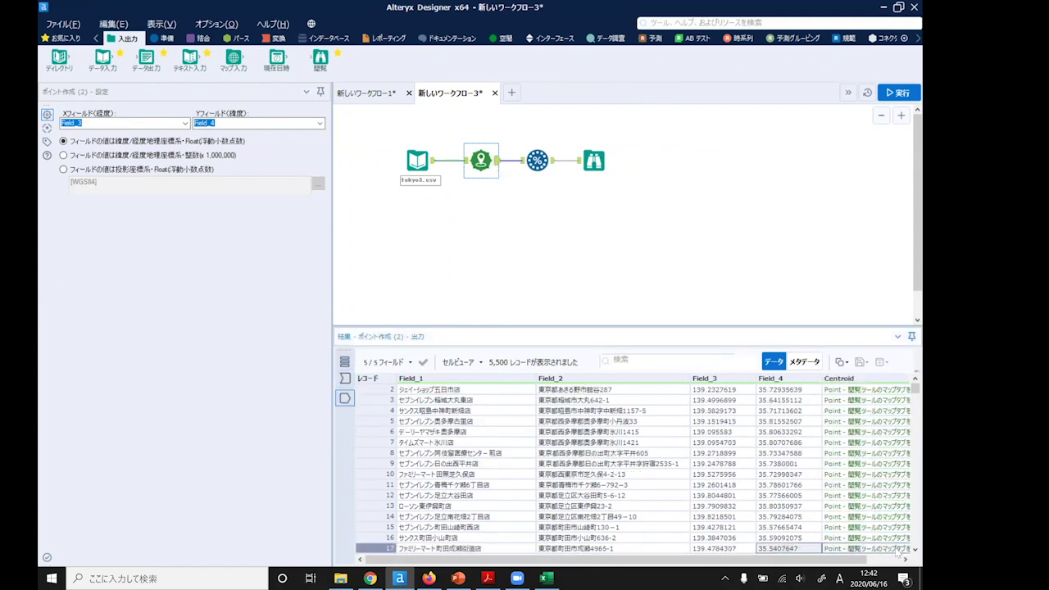
pyautogui.moveTo(873, 559); pyautogui.dragTo(907, 559)
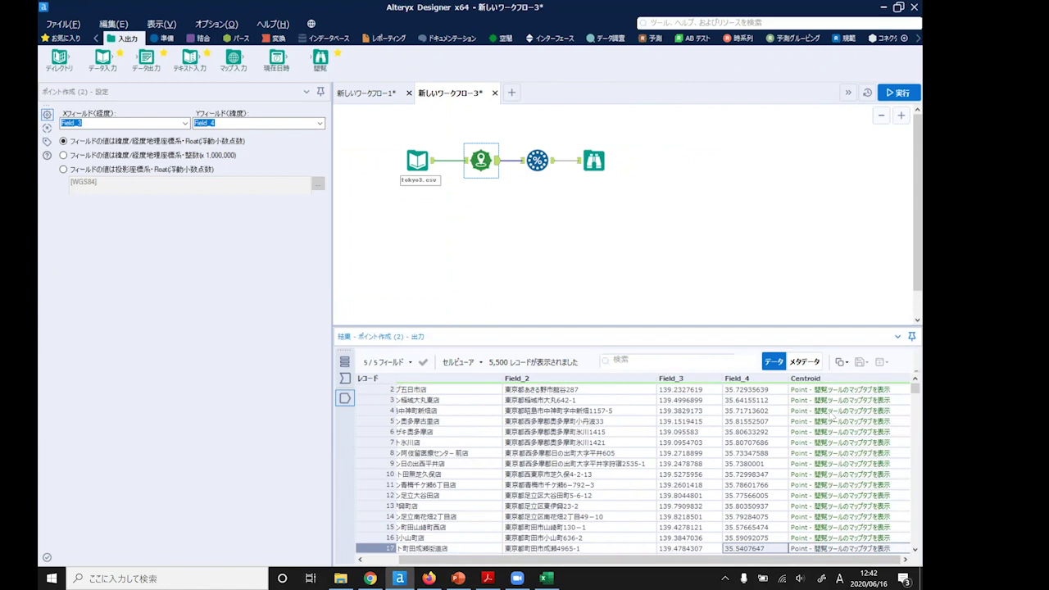
pyautogui.click(833, 413)
pyautogui.scroll(1, 833, 413)
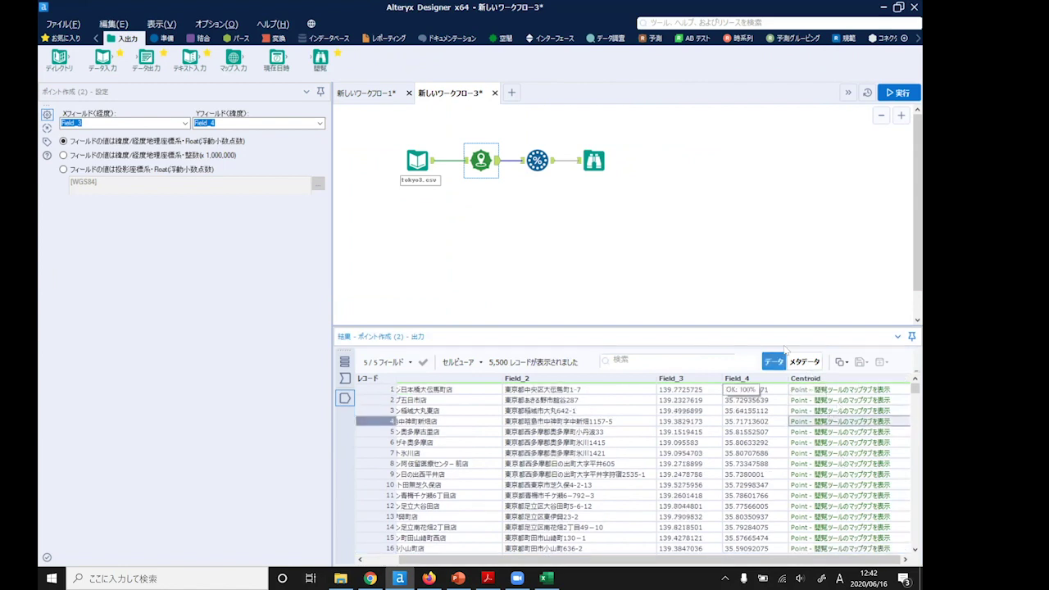
pyautogui.click(809, 394)
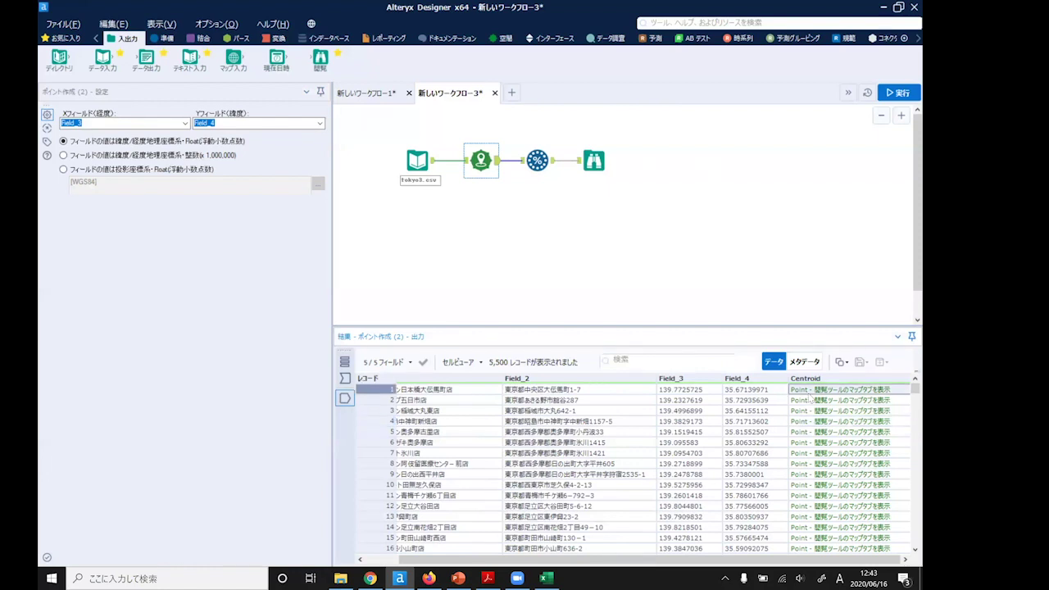
pyautogui.click(599, 158)
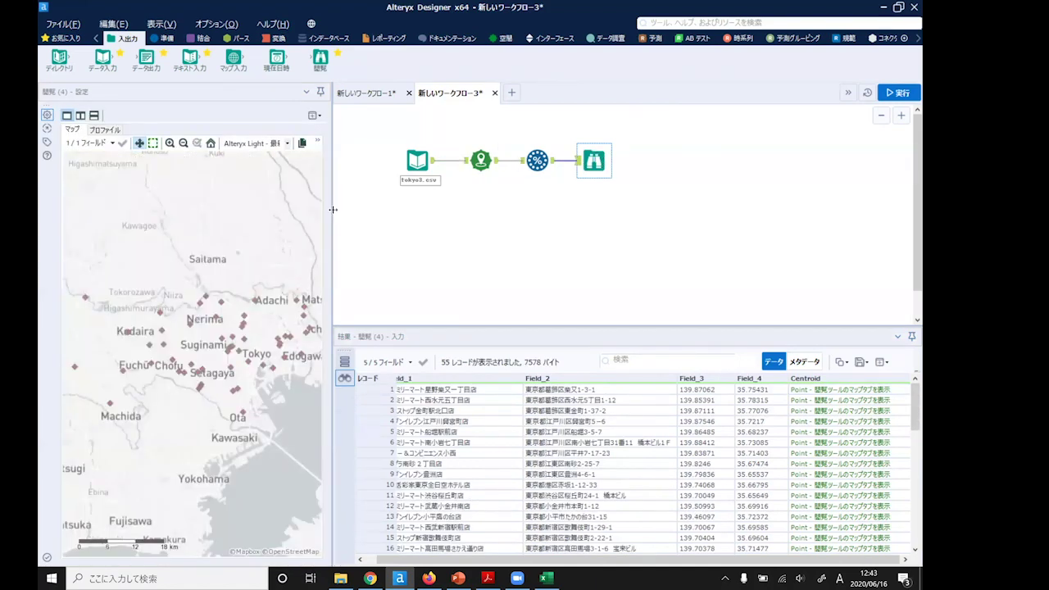
# Load office.yxdb with a new データ入力 tool below the tokyo3.csv input, and run the workflow with a 閲覧 tool connected to it.
pyautogui.moveTo(333, 208); pyautogui.dragTo(399, 209)
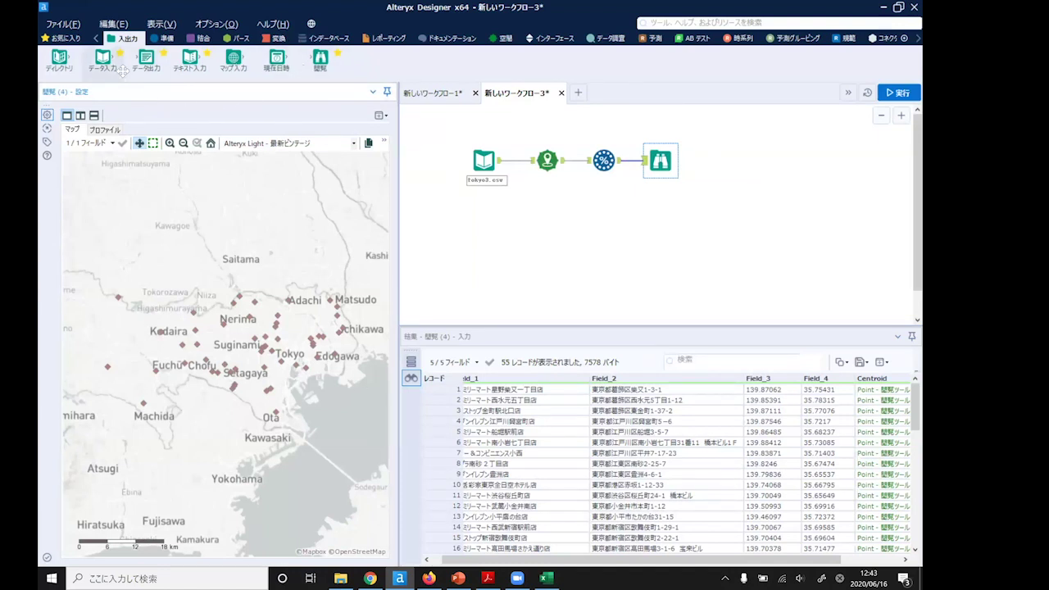
pyautogui.moveTo(100, 57); pyautogui.dragTo(485, 217)
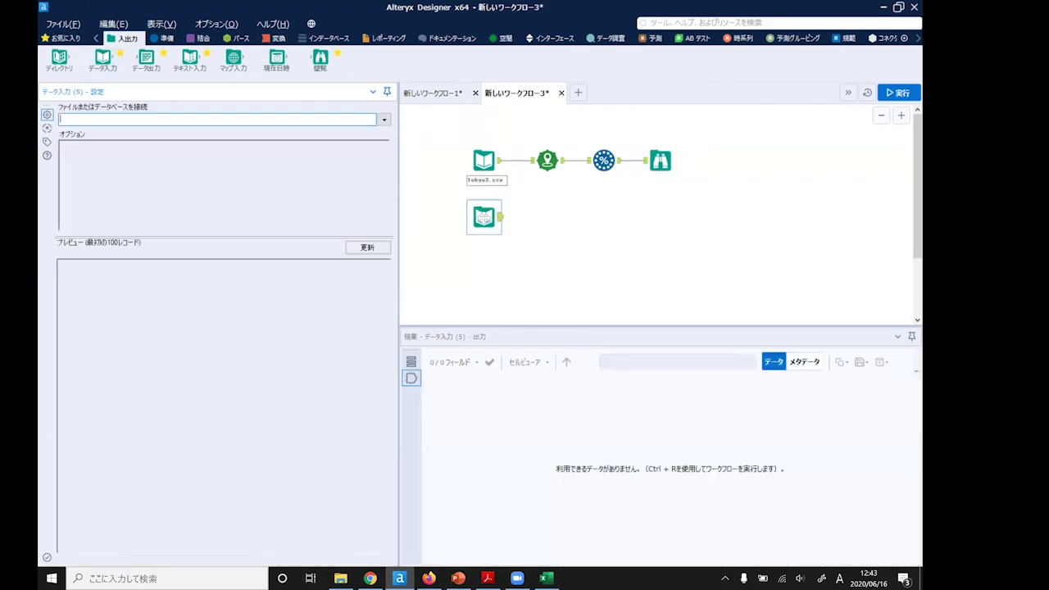
pyautogui.click(383, 119)
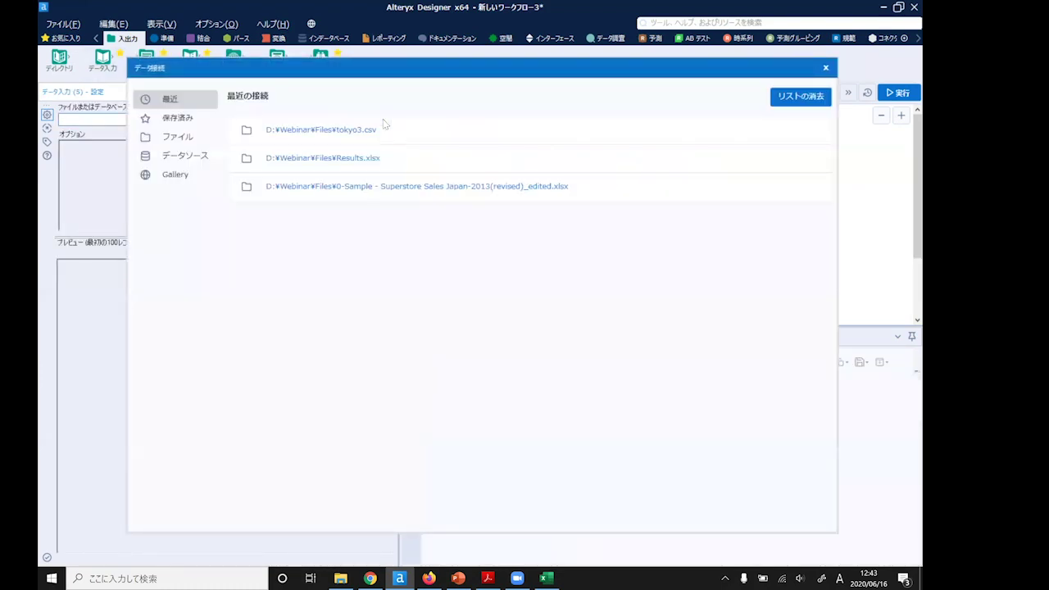
pyautogui.click(179, 137)
pyautogui.click(599, 139)
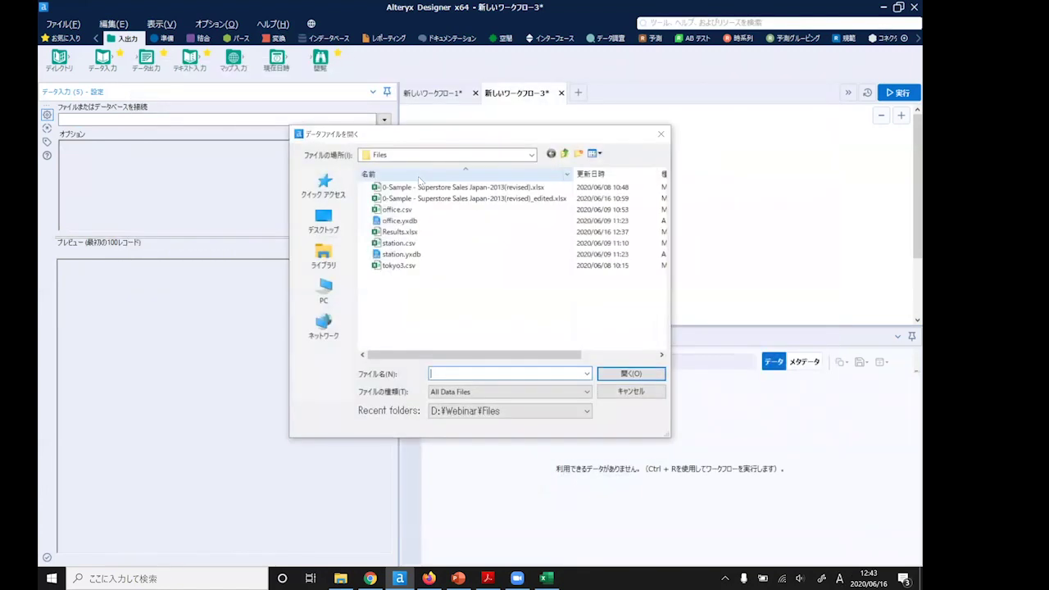
pyautogui.click(438, 223)
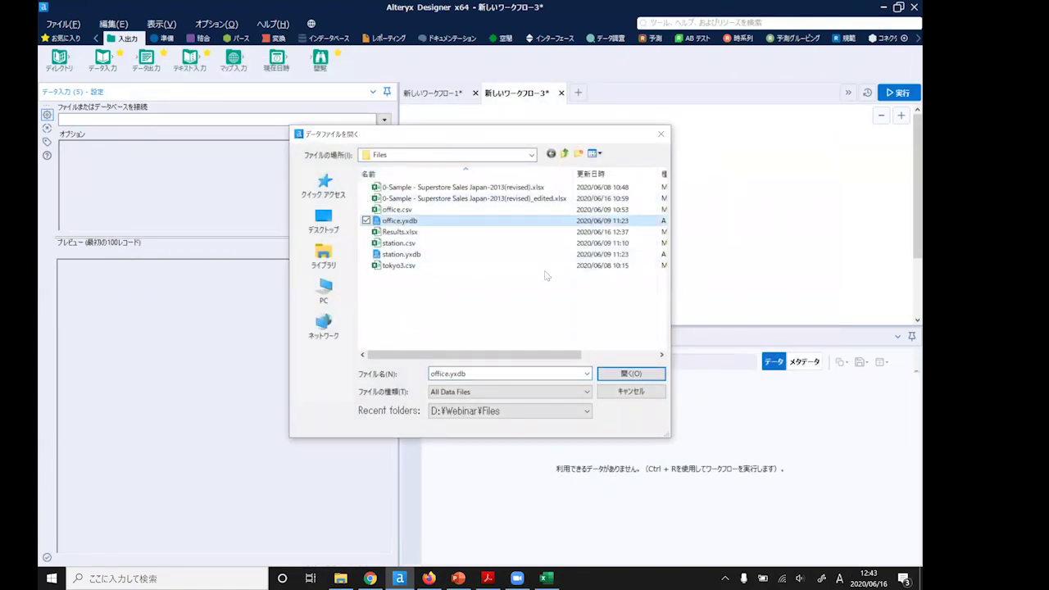
pyautogui.click(626, 373)
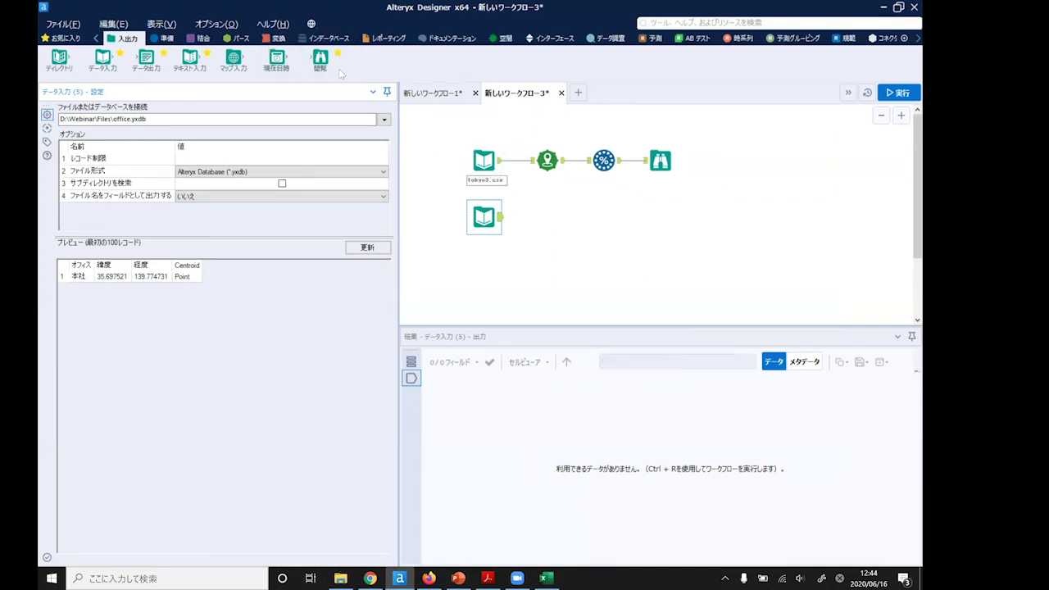
pyautogui.moveTo(314, 63); pyautogui.dragTo(547, 217)
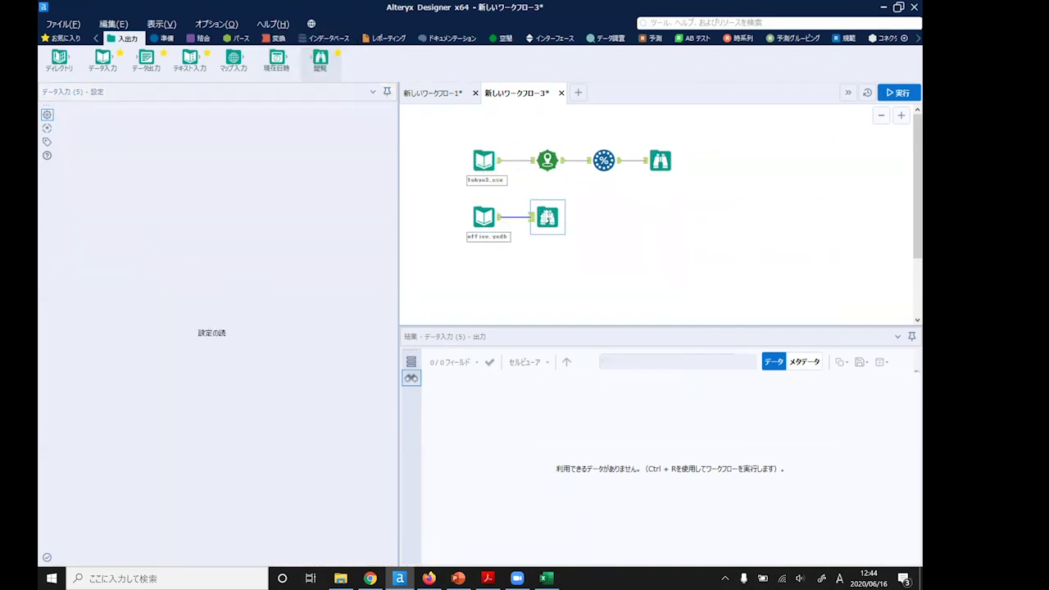
pyautogui.click(898, 92)
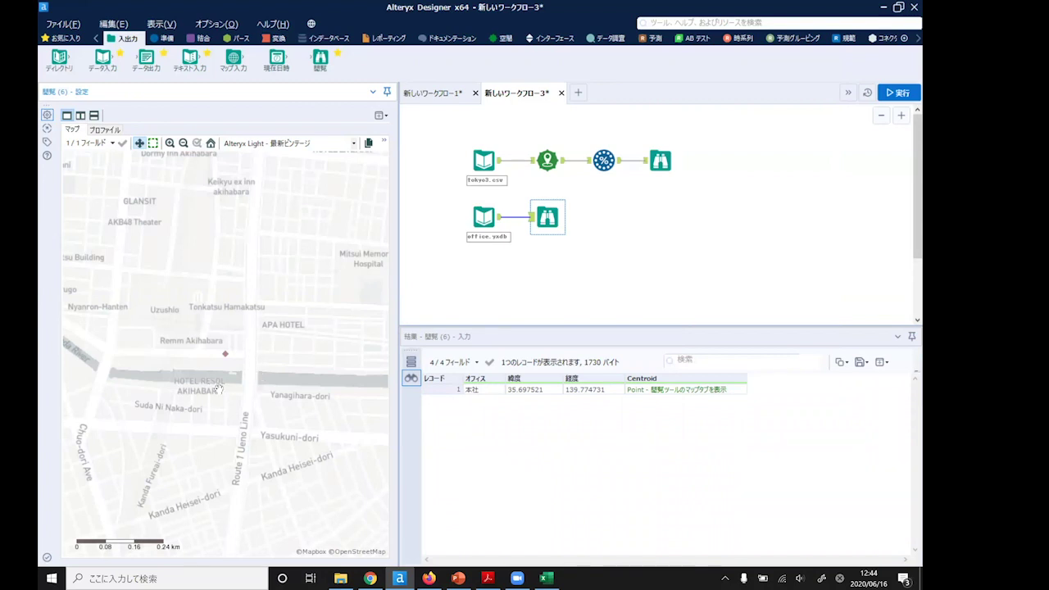
# Add a 最寄り地点検索 tool, connecting office.yxdb to its T input and the ポイント作成 output to its U input.
pyautogui.click(505, 41)
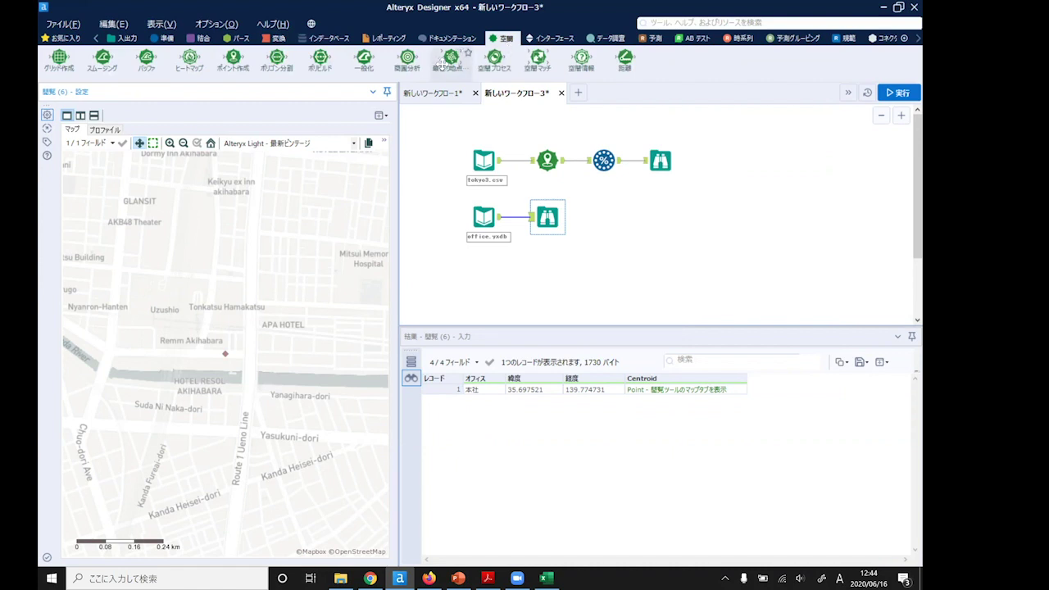
pyautogui.moveTo(449, 59); pyautogui.dragTo(617, 237)
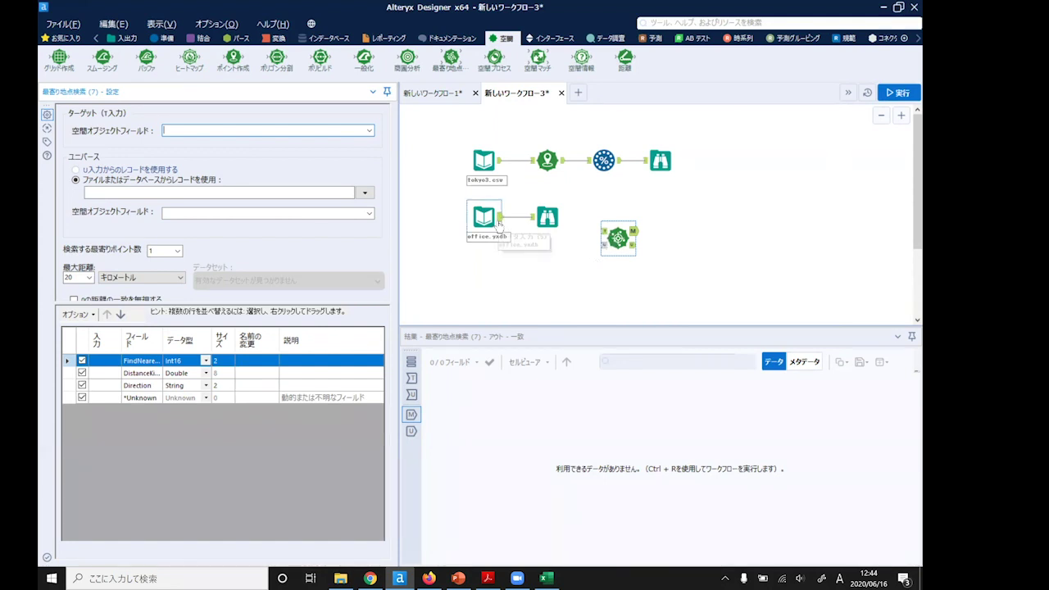
pyautogui.moveTo(499, 224); pyautogui.dragTo(606, 237)
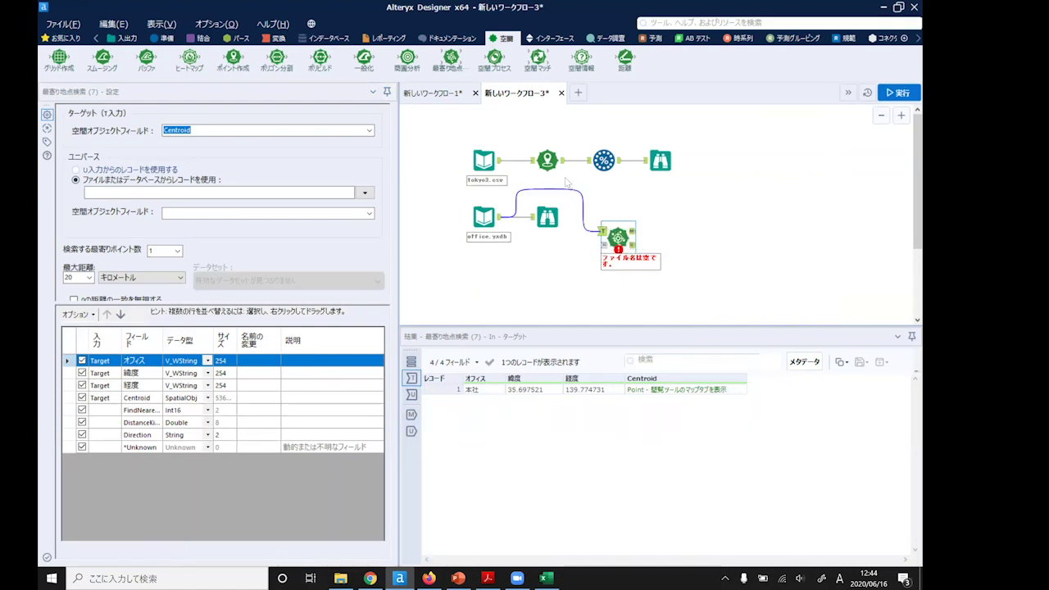
pyautogui.moveTo(564, 168); pyautogui.dragTo(616, 250)
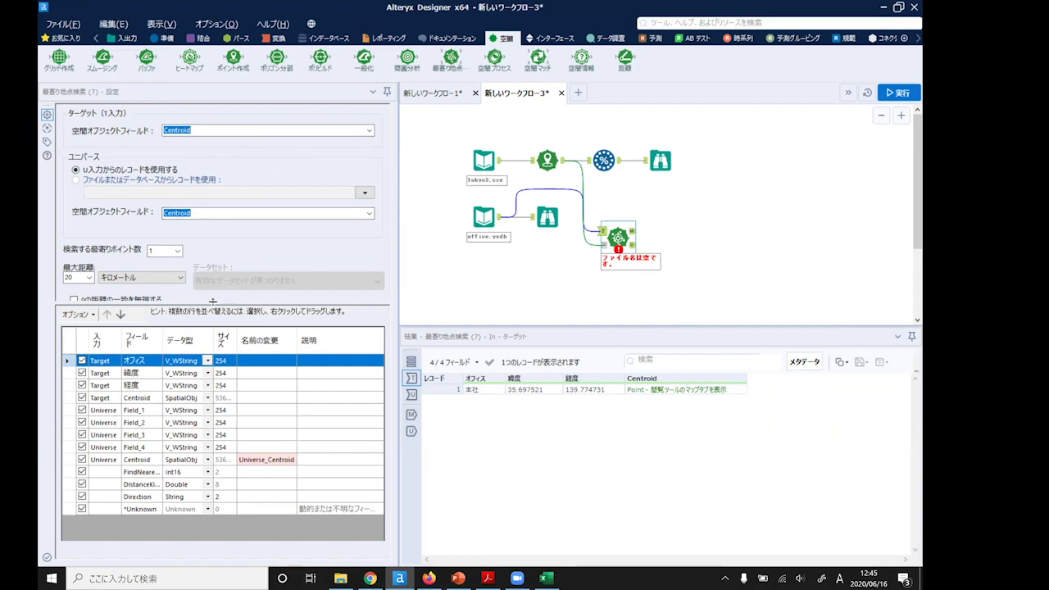
# Set the nearest-point search to a maximum distance of 1 キロメートル and 20 nearest points.
pyautogui.moveTo(211, 303); pyautogui.dragTo(210, 354)
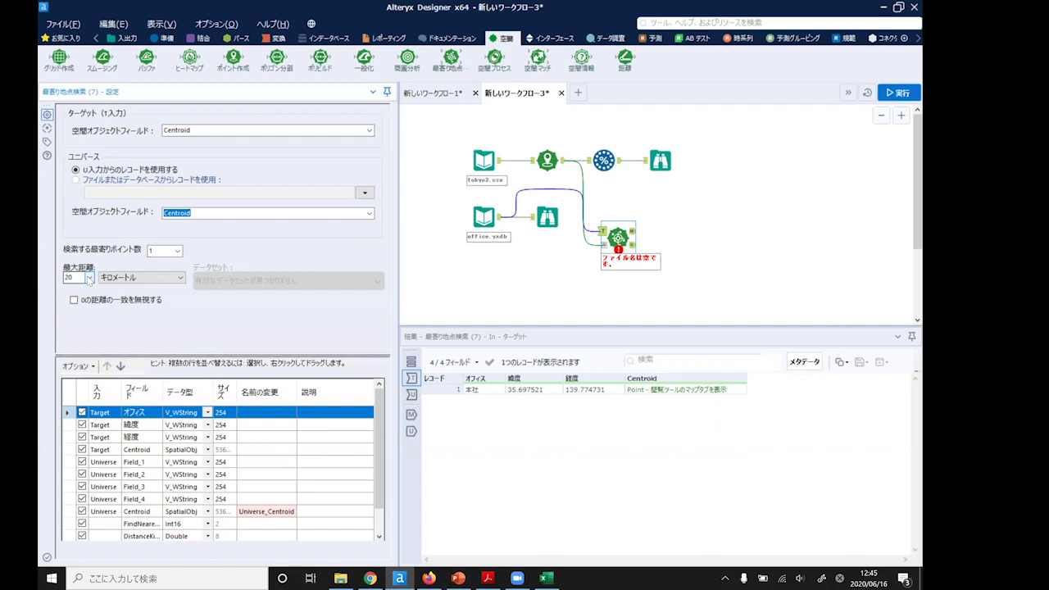
pyautogui.click(89, 279)
pyautogui.click(85, 290)
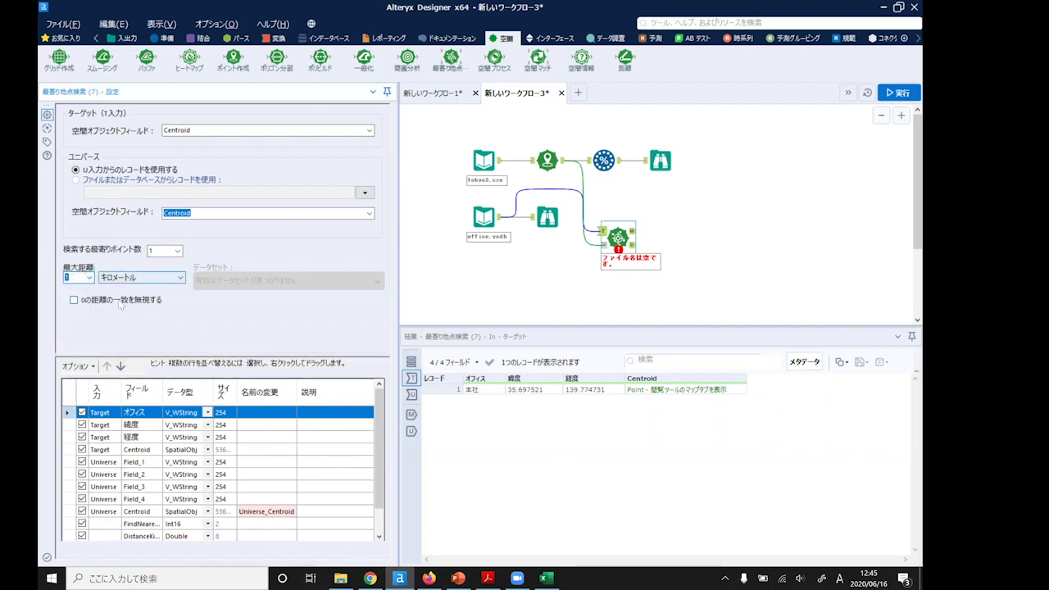
pyautogui.click(177, 251)
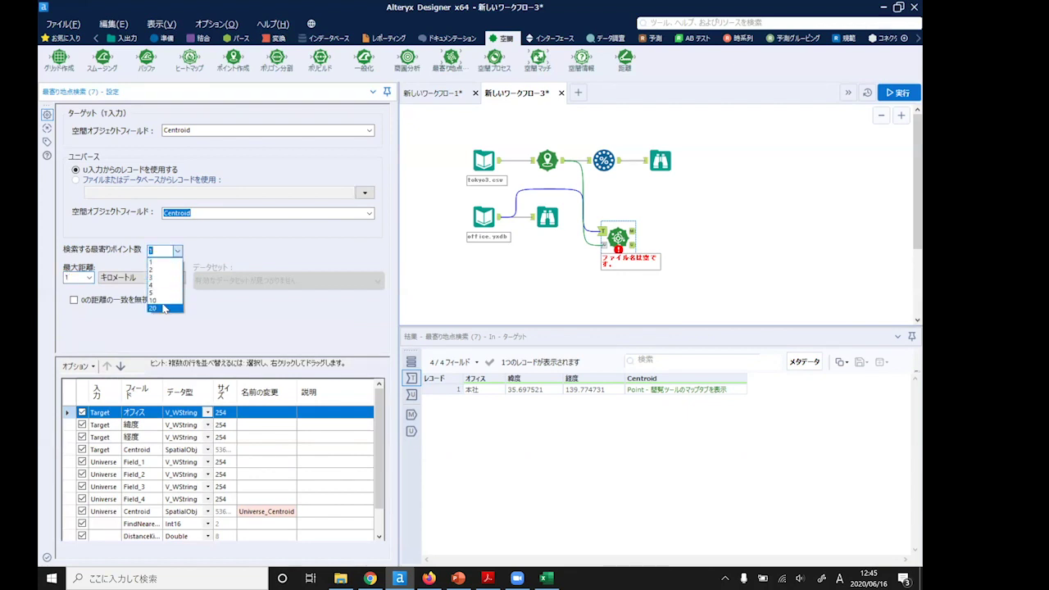
pyautogui.click(164, 308)
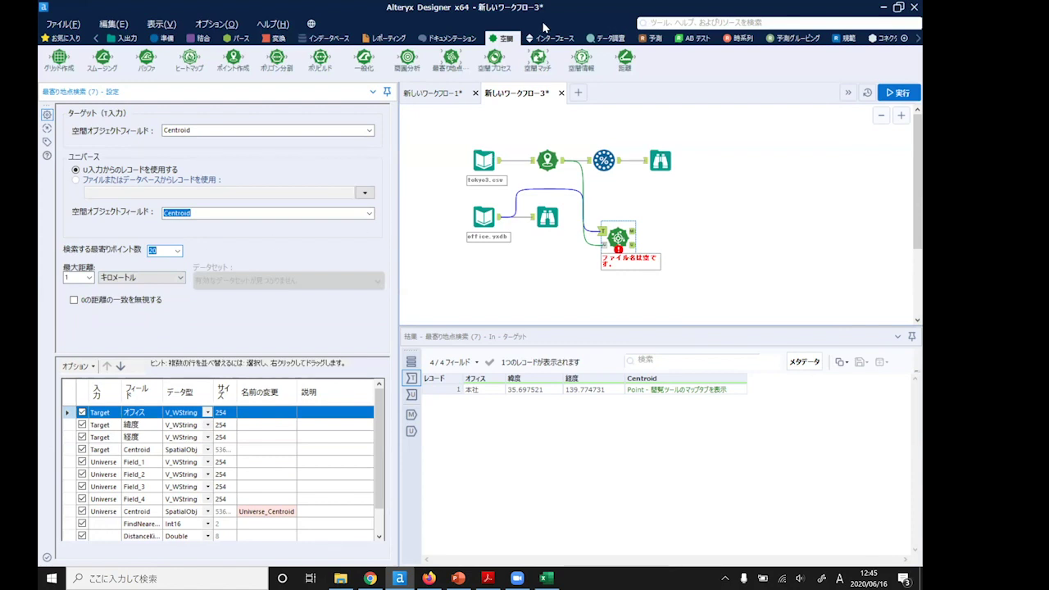
# Connect a 閲覧 tool to the M output of the 最寄り地点検索 tool and run the workflow.
pyautogui.click(130, 39)
pyautogui.moveTo(320, 57); pyautogui.dragTo(673, 231)
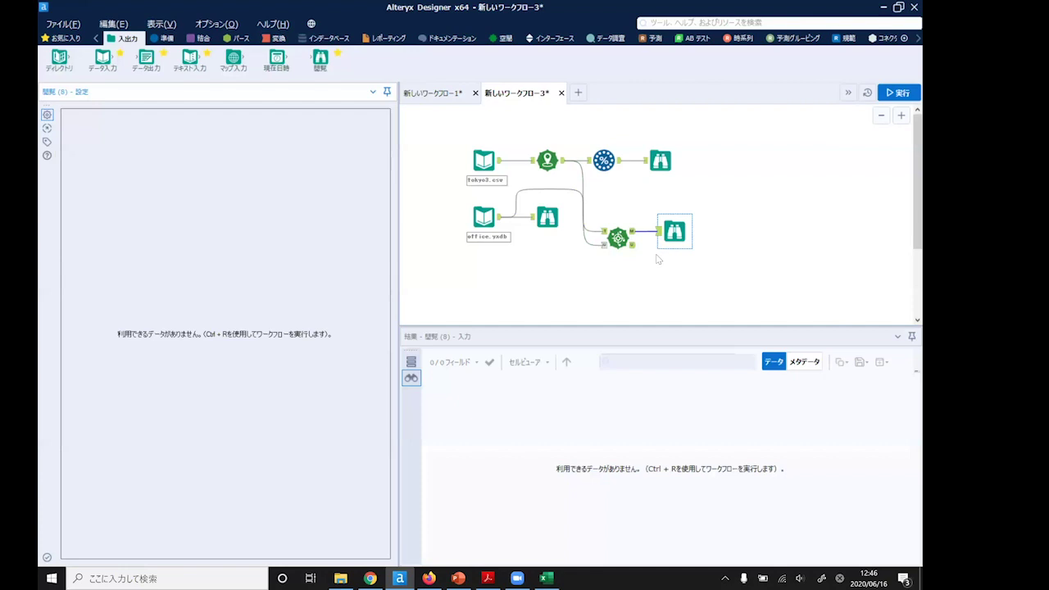
pyautogui.click(897, 94)
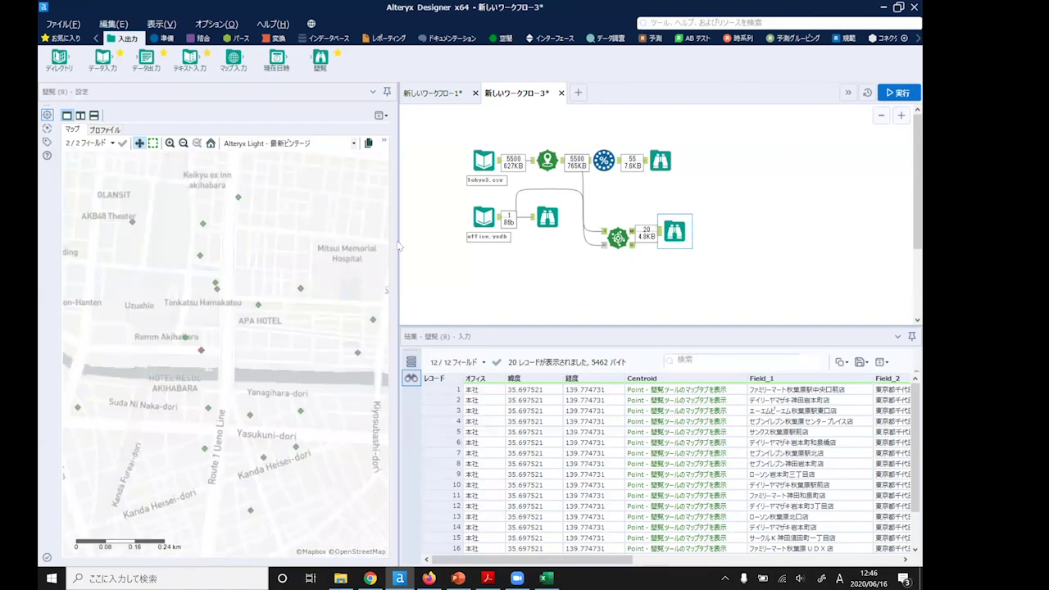
# Examine the nearest-store records across their columns and compare a selected record with its points on the map.
pyautogui.moveTo(399, 246); pyautogui.dragTo(478, 246)
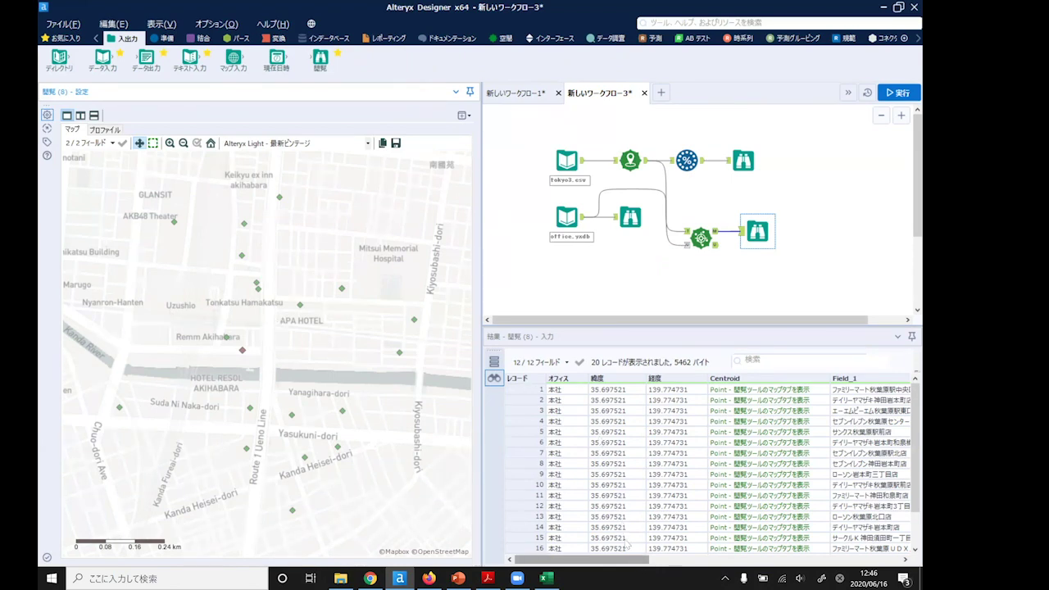
pyautogui.hscroll(5, 628, 547)
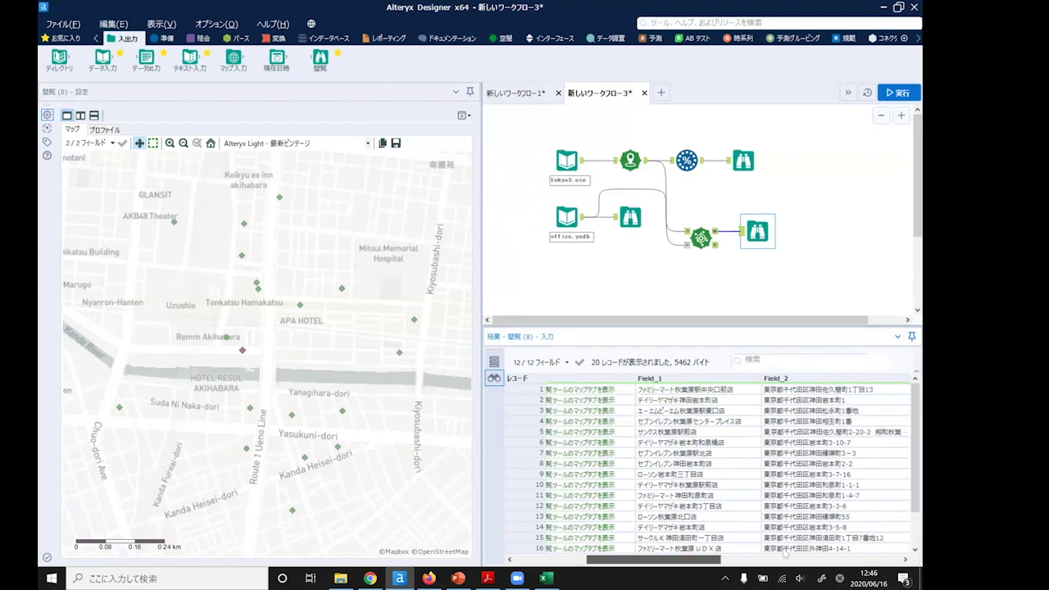
pyautogui.moveTo(652, 550); pyautogui.dragTo(726, 558)
pyautogui.moveTo(482, 315); pyautogui.dragTo(351, 317)
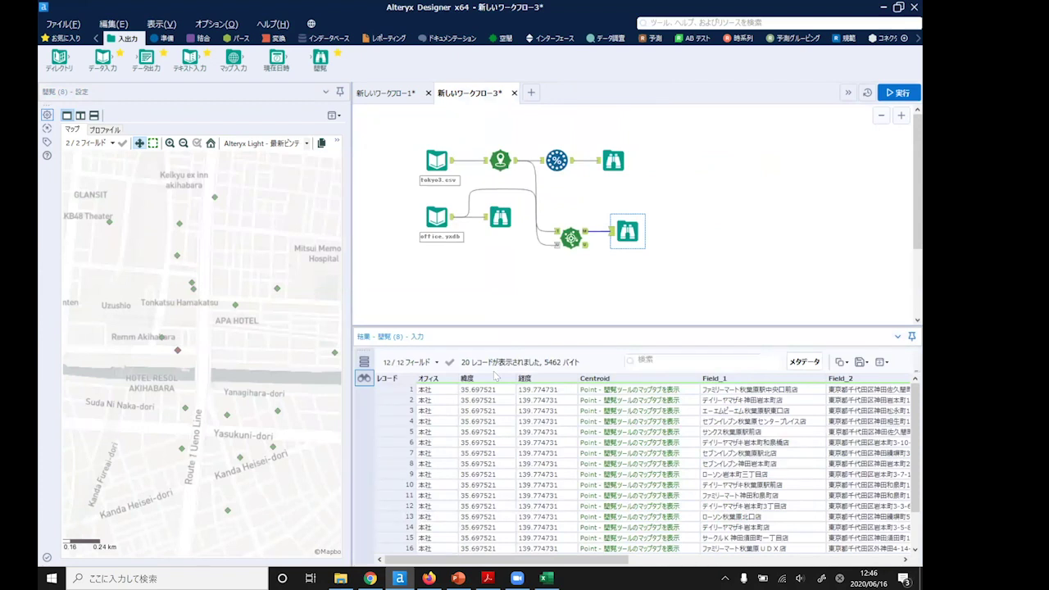
pyautogui.click(444, 400)
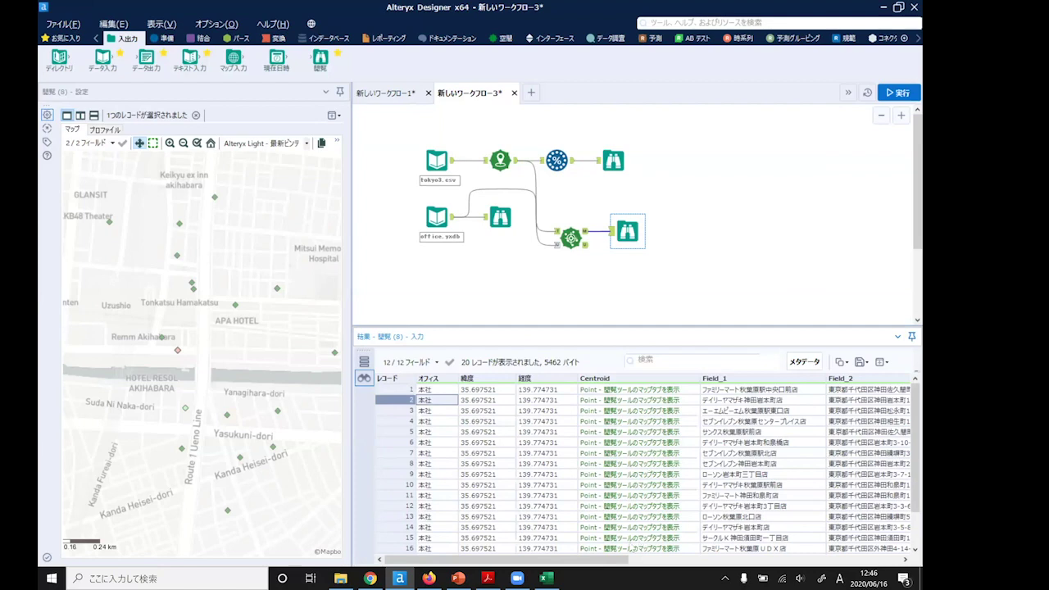
pyautogui.moveTo(628, 559); pyautogui.dragTo(819, 558)
pyautogui.moveTo(891, 550); pyautogui.dragTo(684, 547)
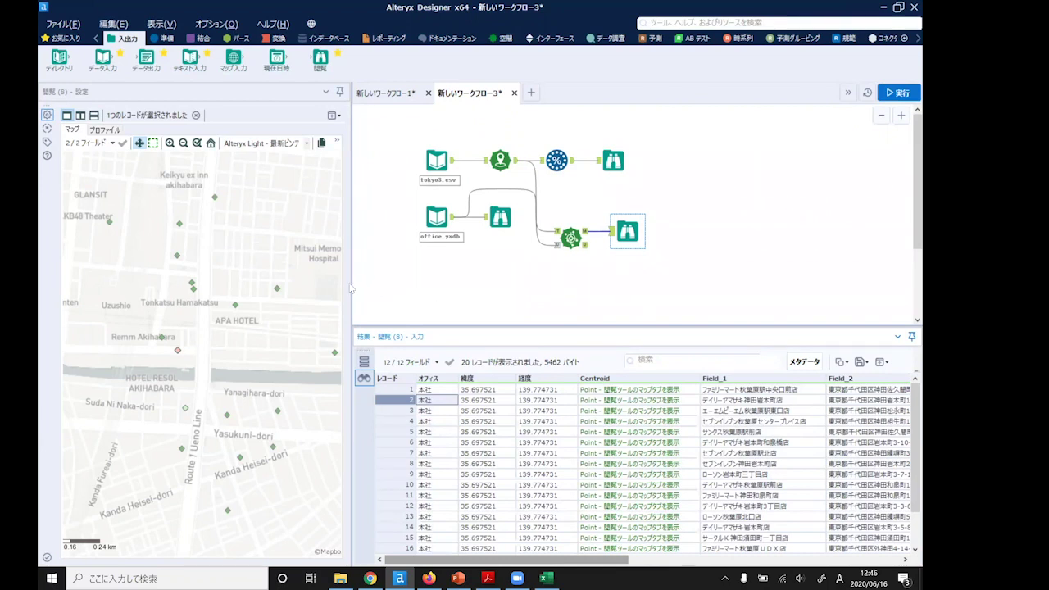
pyautogui.moveTo(353, 282); pyautogui.dragTo(458, 281)
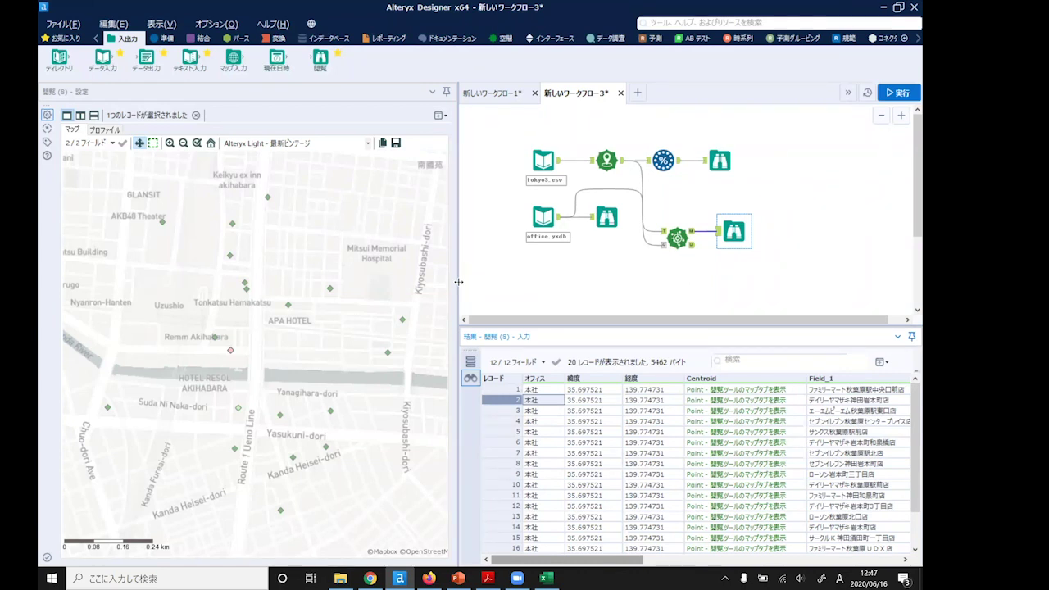
pyautogui.click(348, 287)
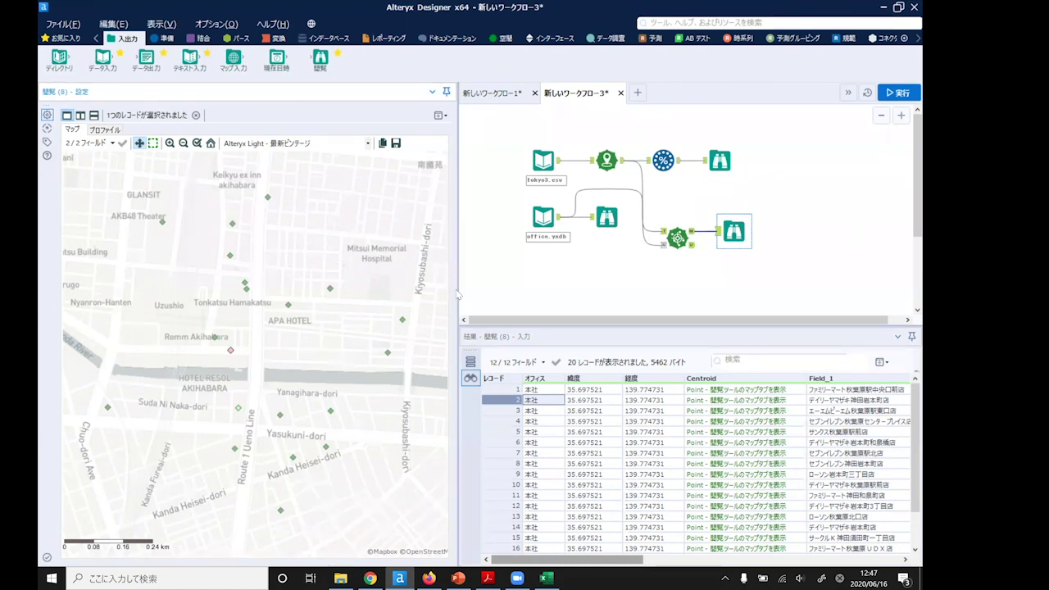
# Enlarge the canvas area and load station.yxdb with a new データ入力 tool below the office.yxdb input.
pyautogui.moveTo(457, 328); pyautogui.dragTo(417, 371)
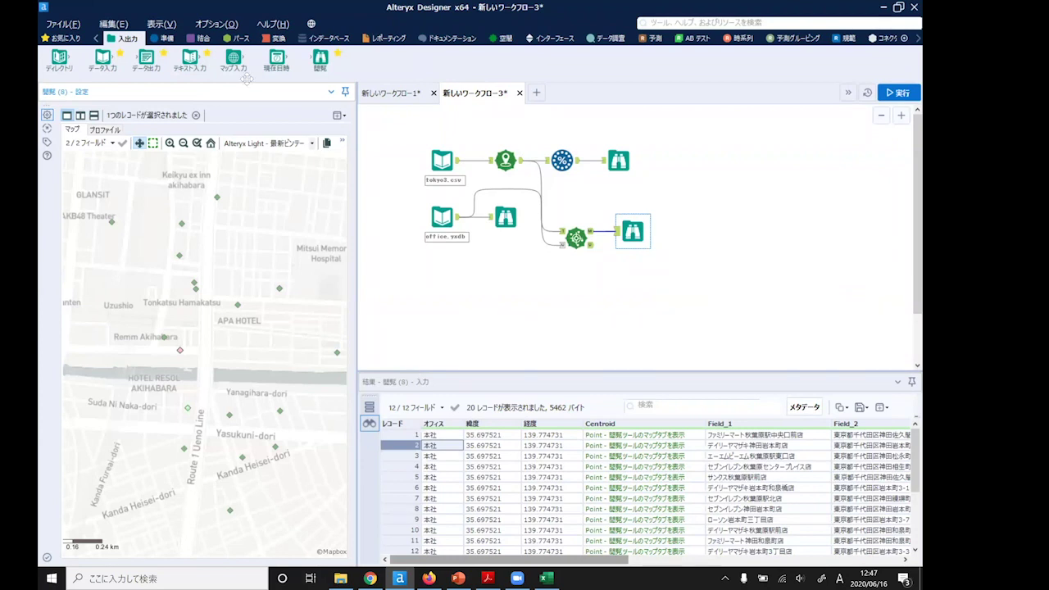
pyautogui.moveTo(111, 66); pyautogui.dragTo(448, 302)
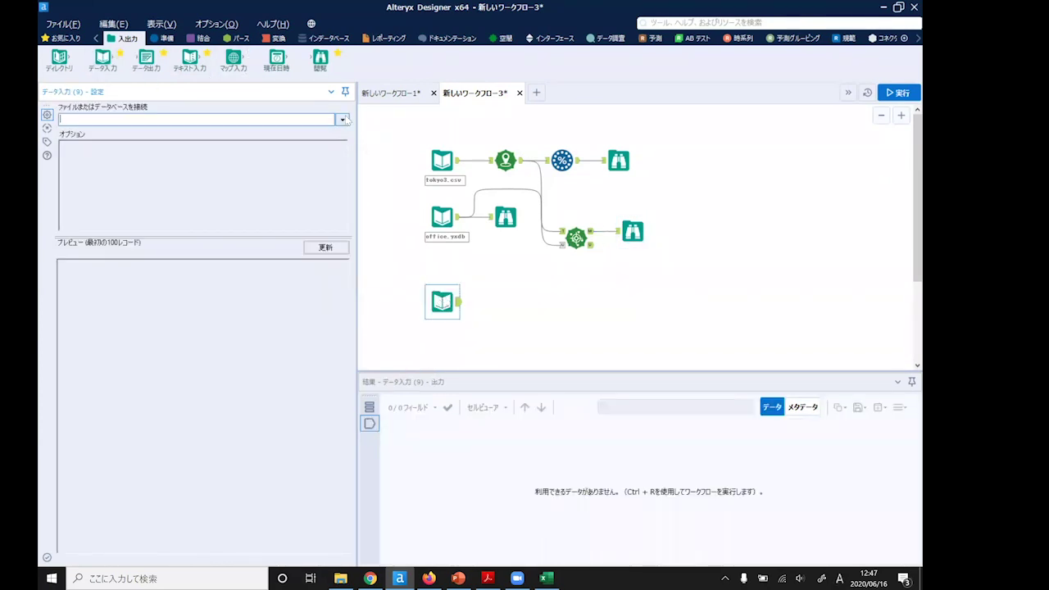
pyautogui.click(342, 120)
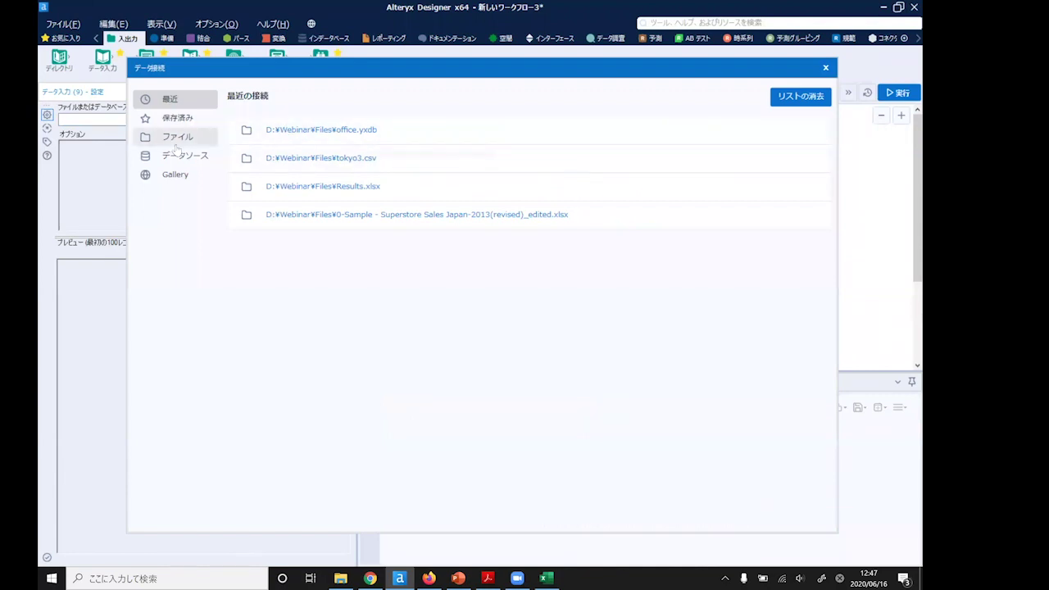
pyautogui.click(176, 141)
pyautogui.click(603, 141)
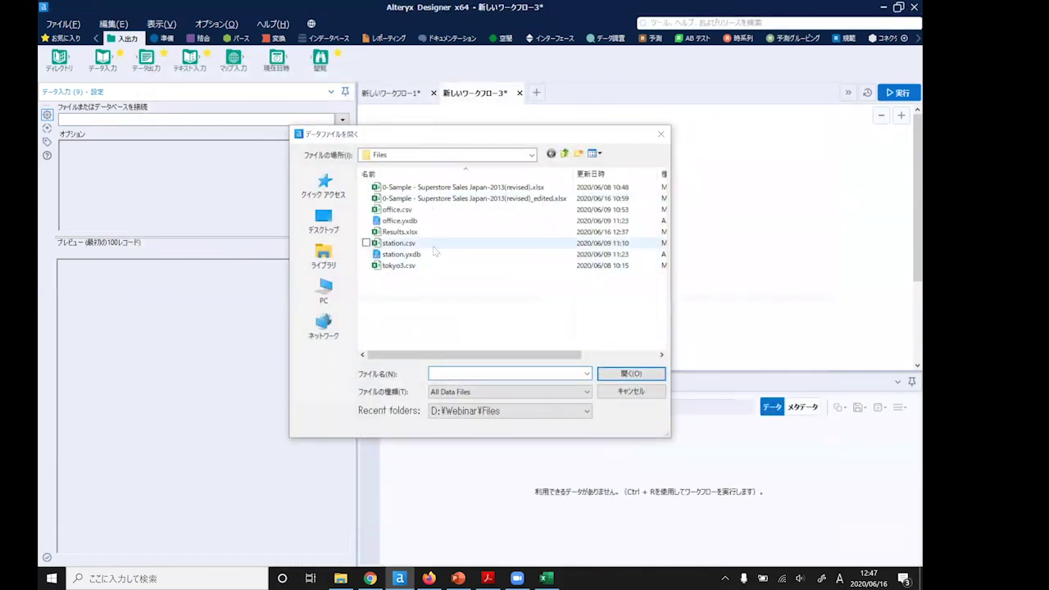
pyautogui.click(433, 256)
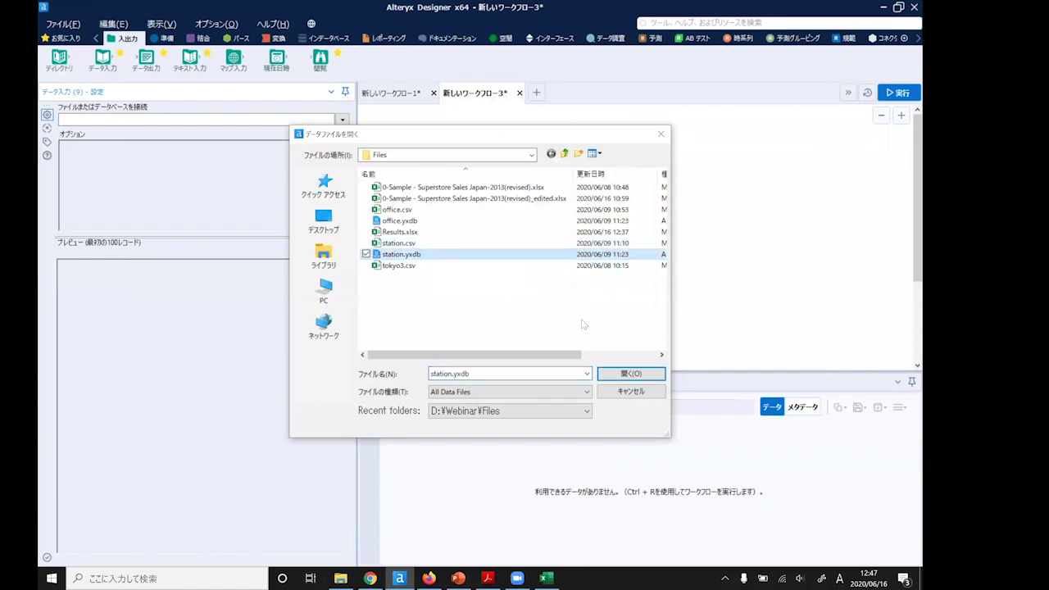
pyautogui.click(615, 373)
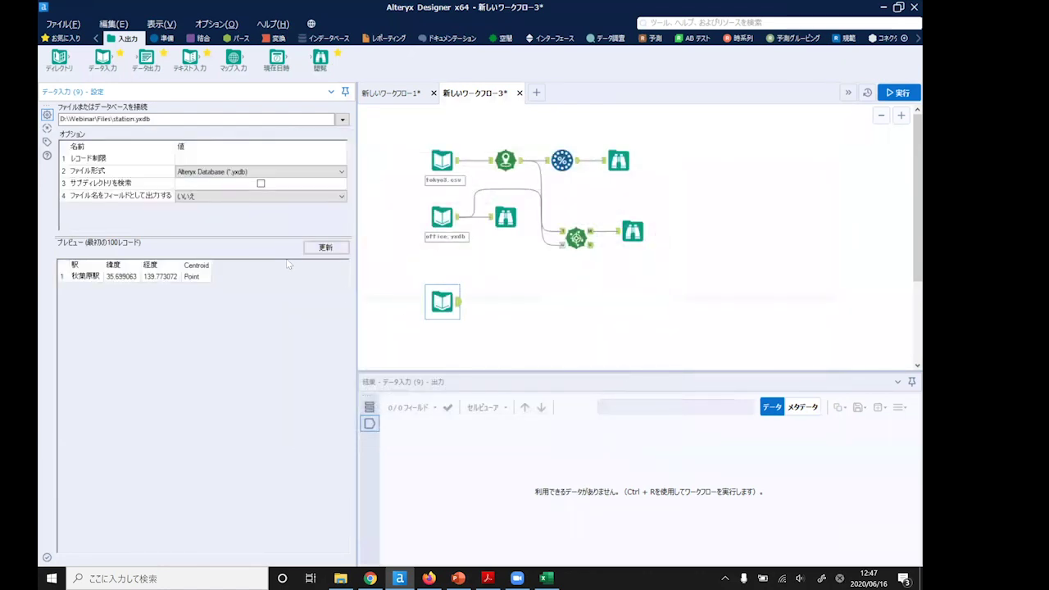
# Connect a 閲覧 tool to the station.yxdb input, run the workflow and display the station's point on the map.
pyautogui.moveTo(317, 59); pyautogui.dragTo(506, 301)
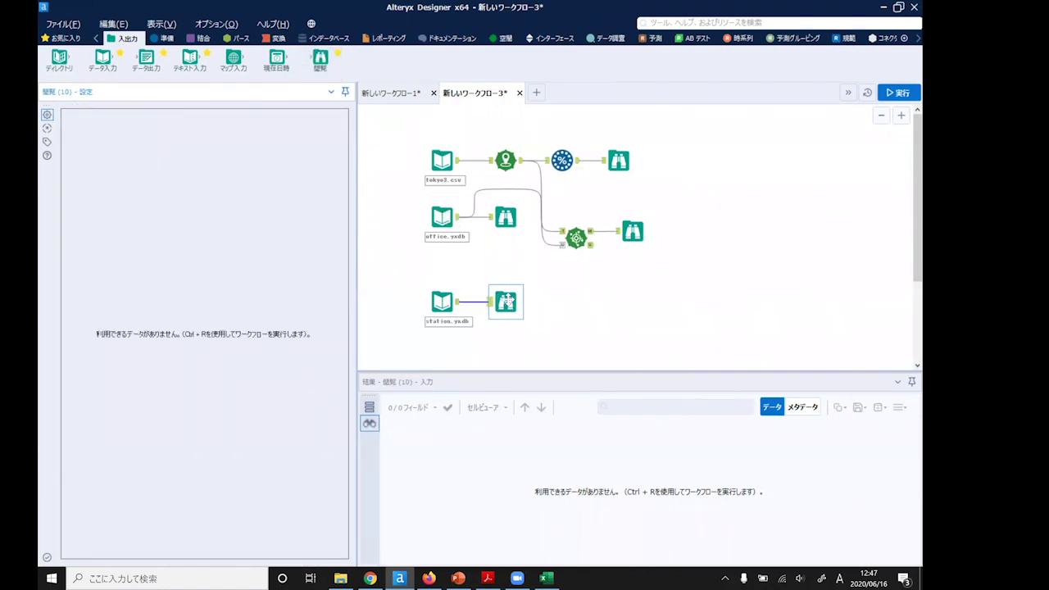
pyautogui.click(901, 92)
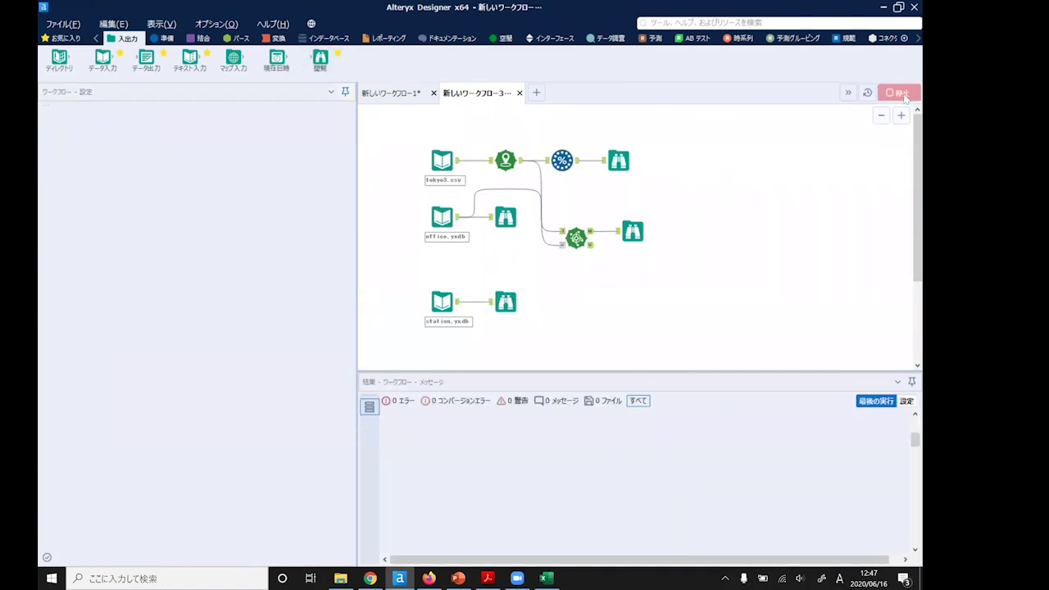
pyautogui.click(503, 307)
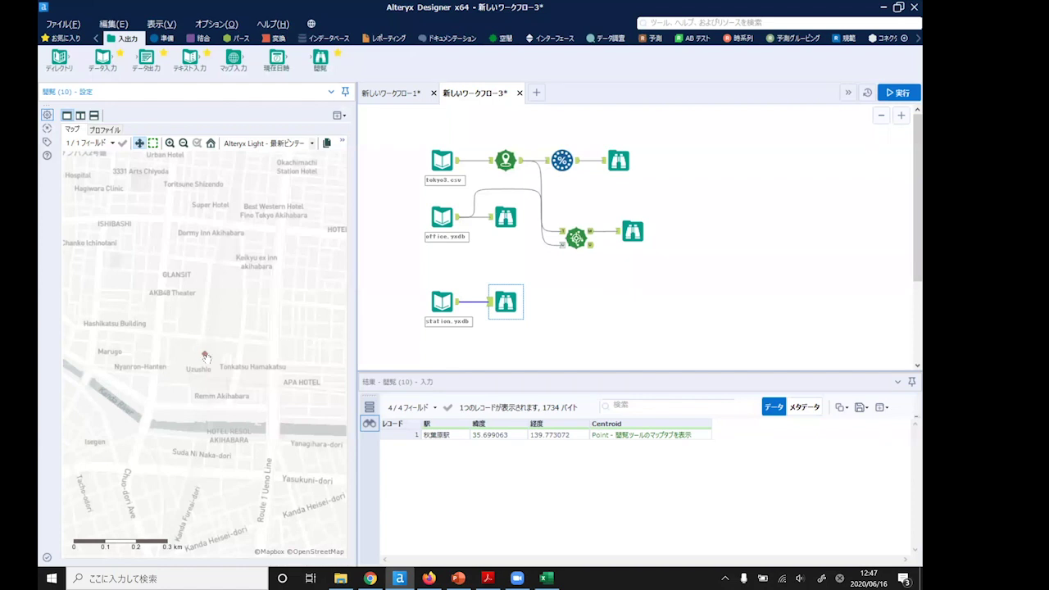
pyautogui.scroll(-1, 599, 296)
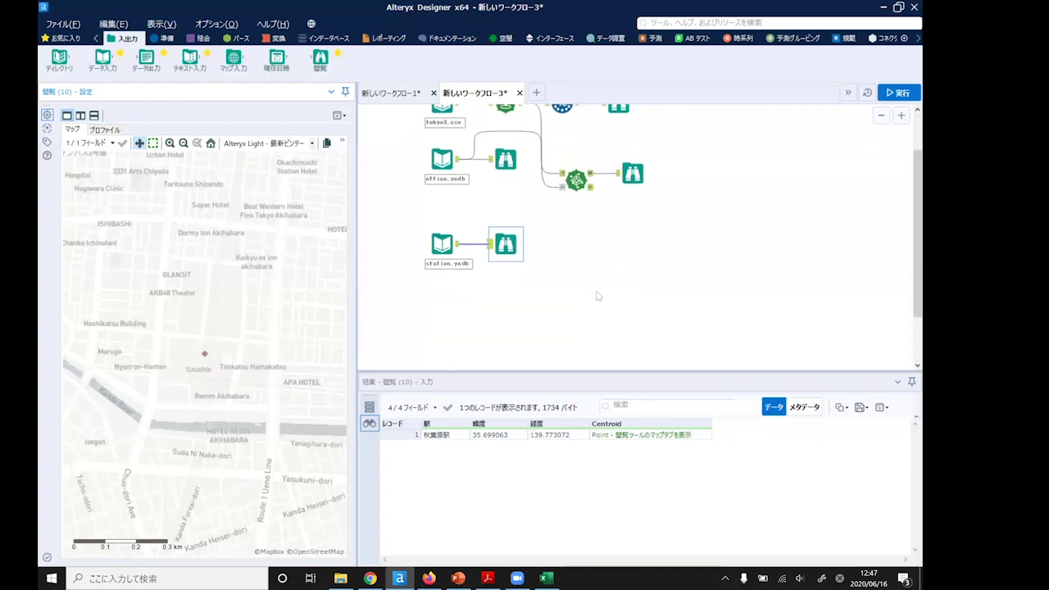
# Add a 商圏分析 tool below the station's 閲覧 tool, connect station.yxdb to it and set the radius to 0.5 km.
pyautogui.scroll(-1, 599, 296)
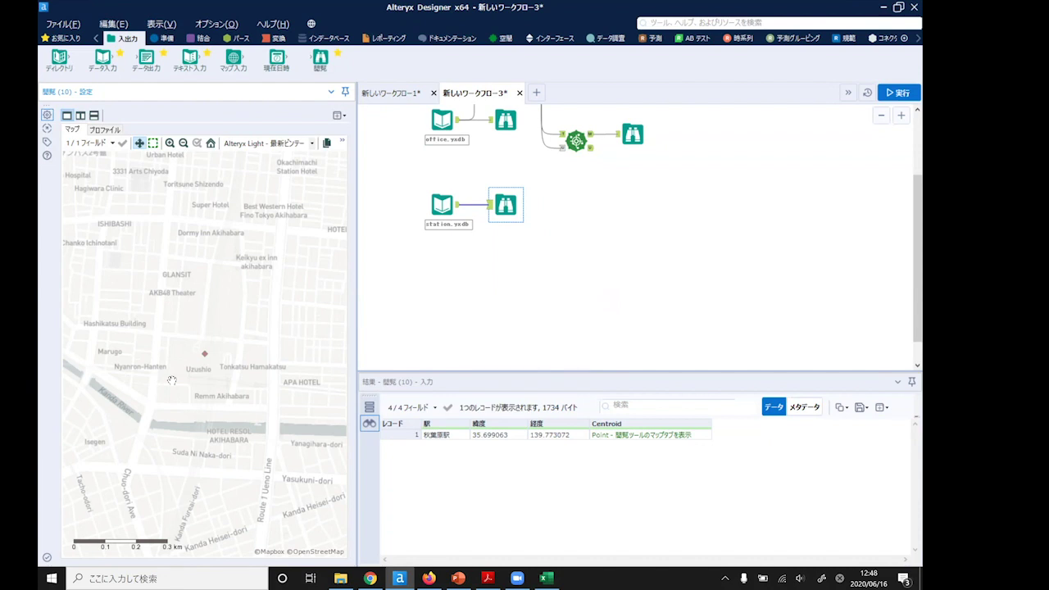
pyautogui.click(508, 46)
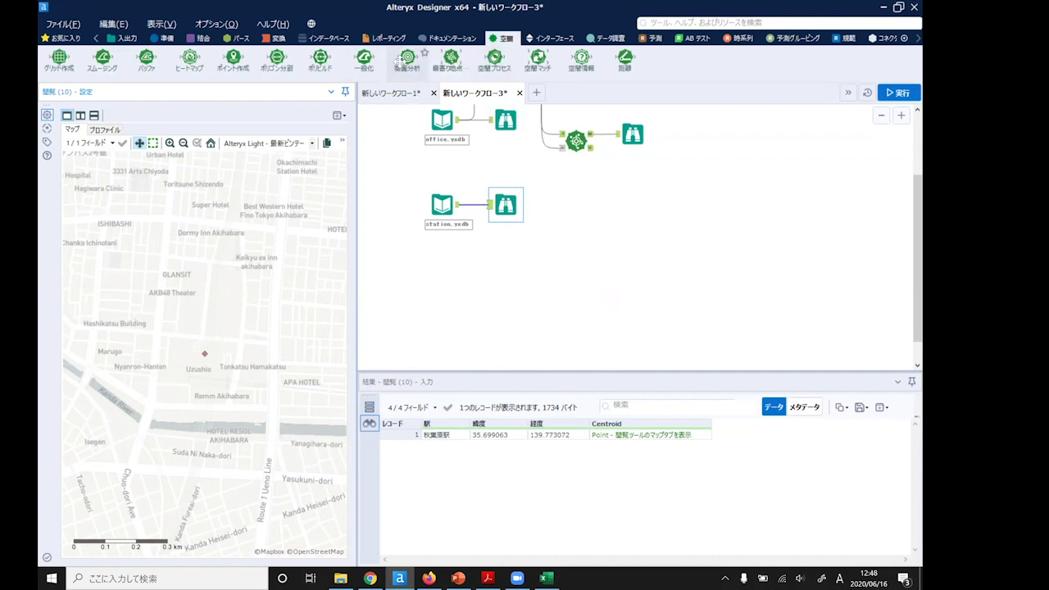
pyautogui.moveTo(399, 60); pyautogui.dragTo(528, 295)
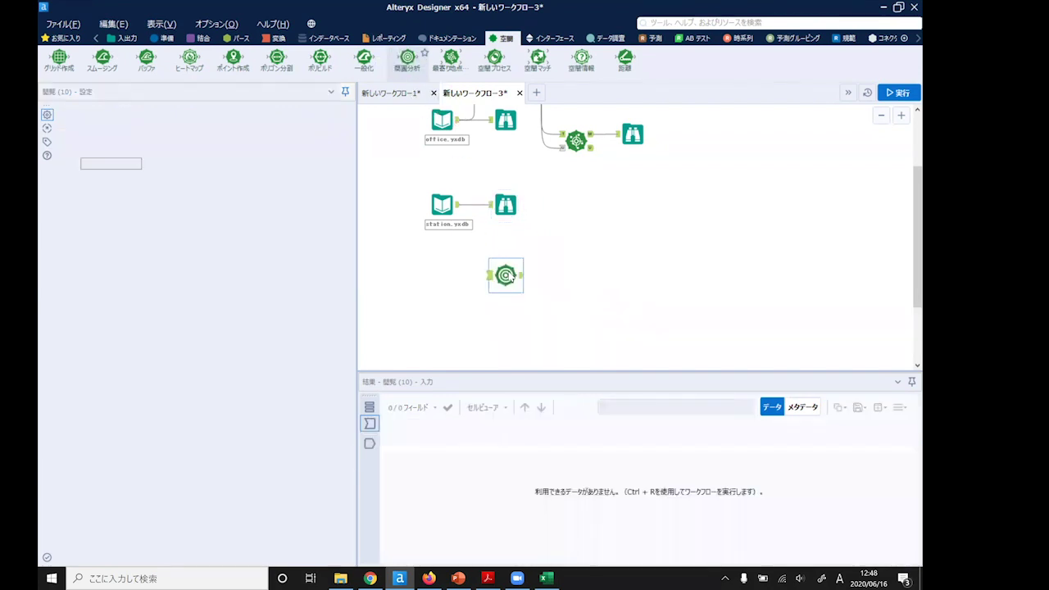
pyautogui.moveTo(459, 204); pyautogui.dragTo(490, 276)
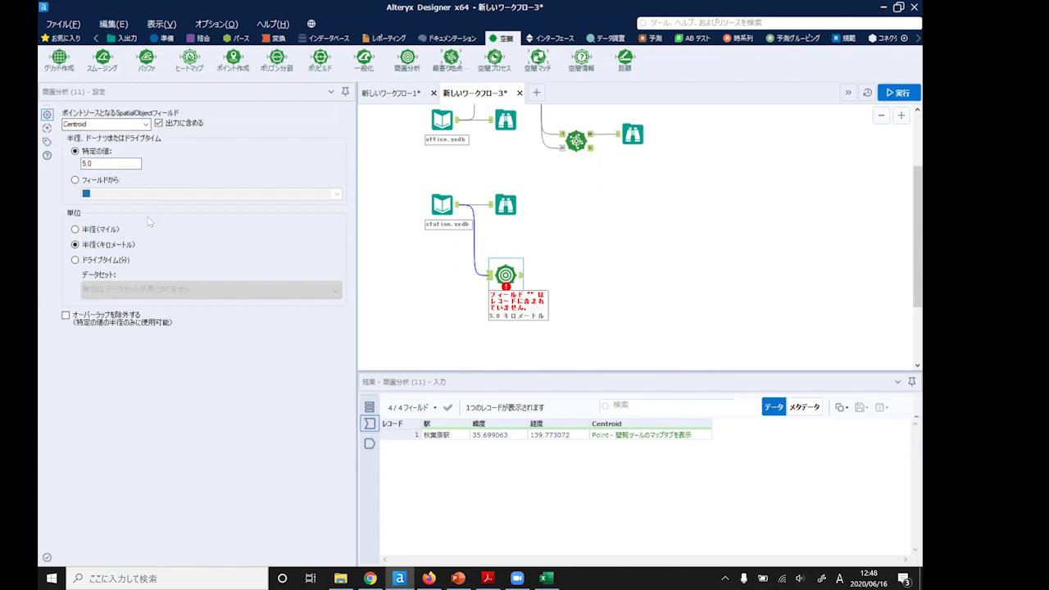
pyautogui.click(127, 166)
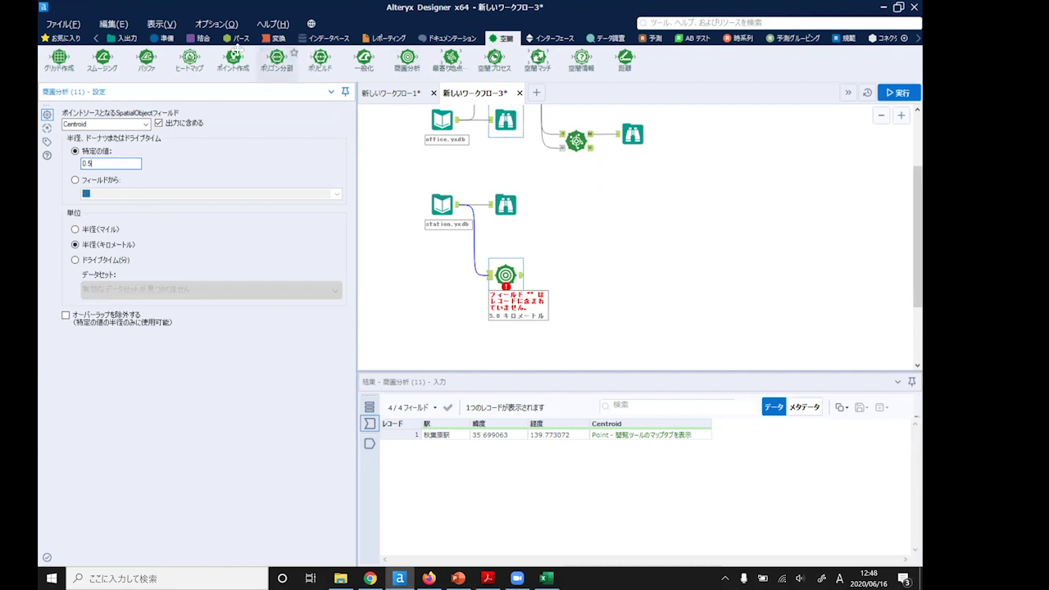
# Connect a 閲覧 tool to the 商圏分析 output and run the workflow.
pyautogui.click(125, 38)
pyautogui.moveTo(321, 59); pyautogui.dragTo(570, 278)
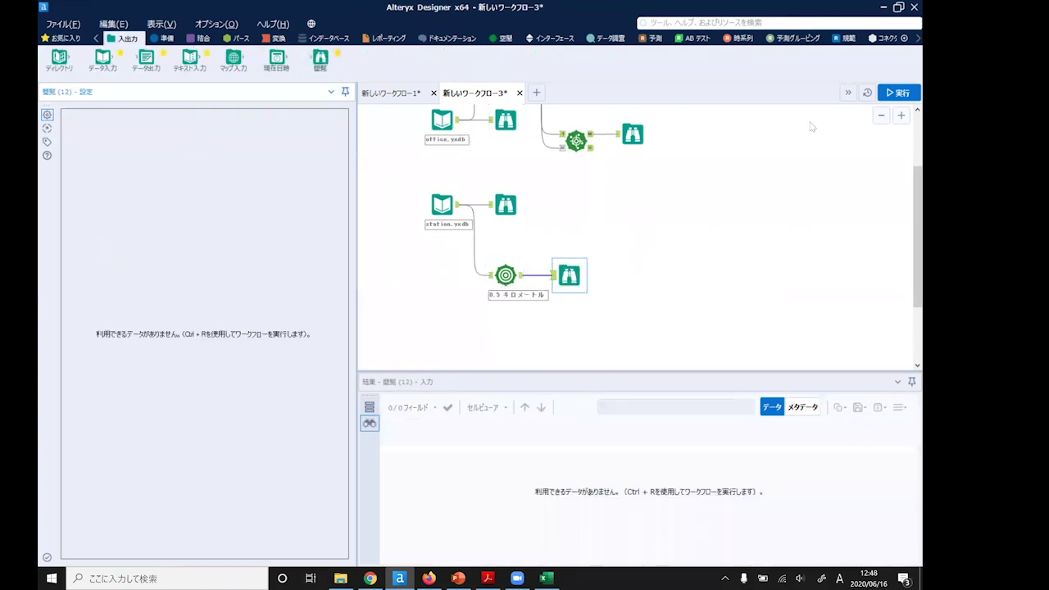
pyautogui.click(900, 93)
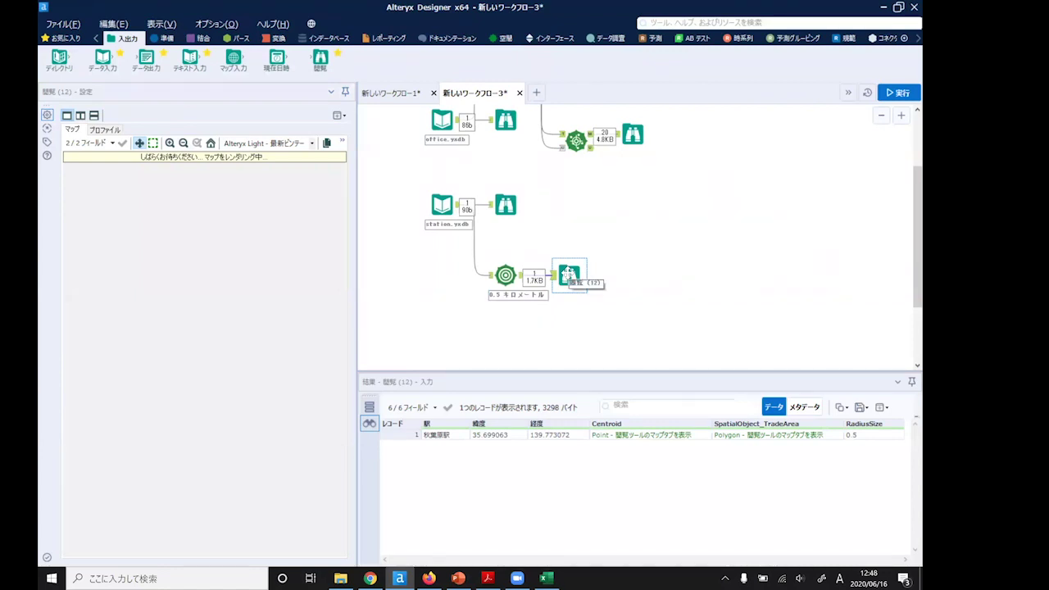
# Enlarge the map area, examine the trade area record's columns and highlight its SpatialObject_TradeArea polygon on the map.
pyautogui.moveTo(357, 269); pyautogui.dragTo(458, 269)
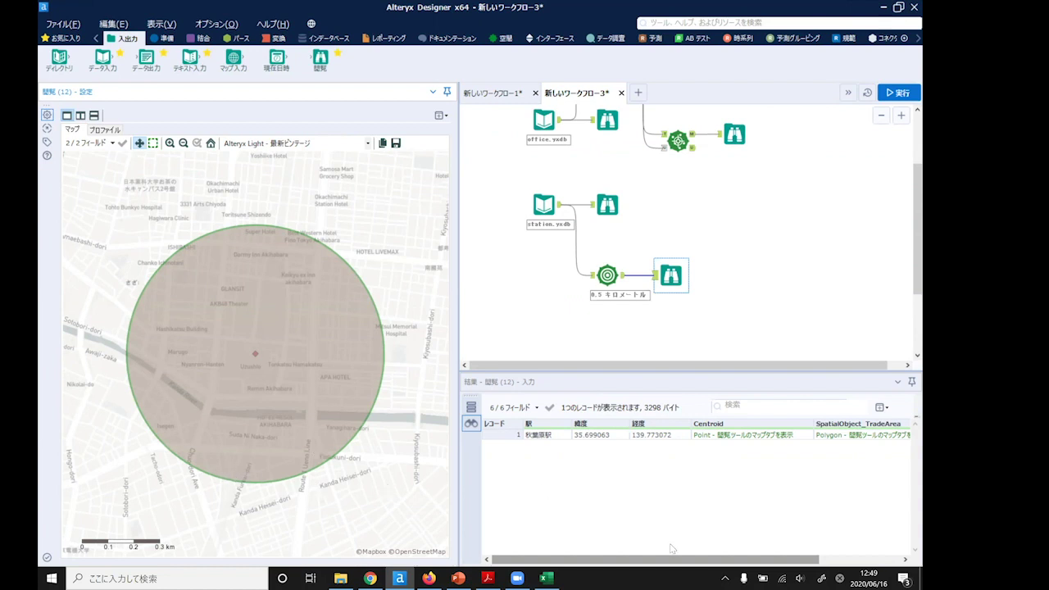
pyautogui.moveTo(671, 558); pyautogui.dragTo(824, 558)
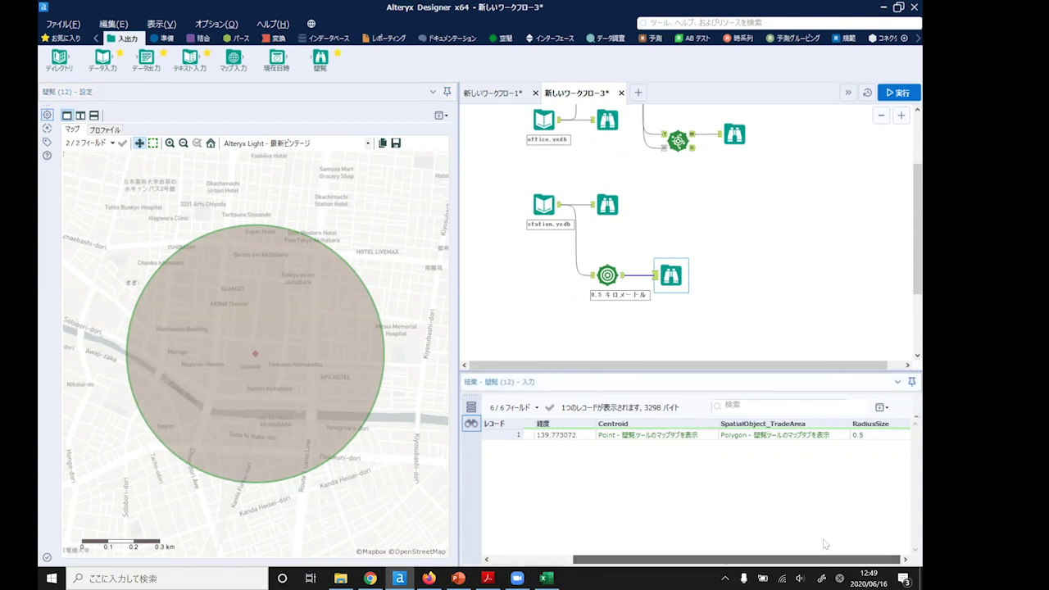
pyautogui.click(789, 437)
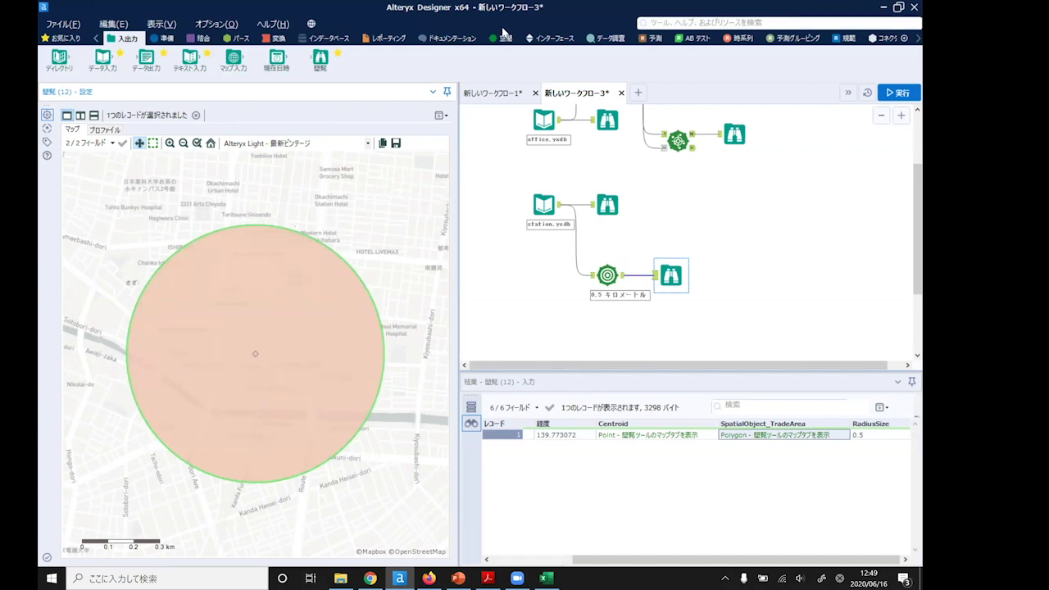
# Add a 空間マッチ tool, connecting the ポイント作成 output to its T input and the 商圏分析 output to its U input.
pyautogui.click(503, 37)
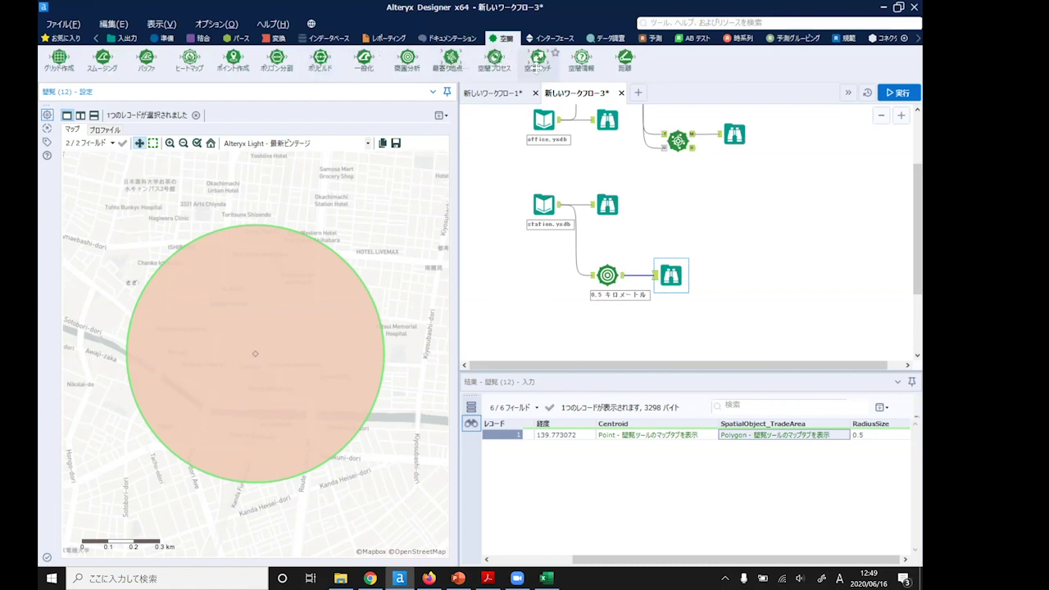
pyautogui.moveTo(536, 67); pyautogui.dragTo(695, 205)
pyautogui.scroll(1, 777, 189)
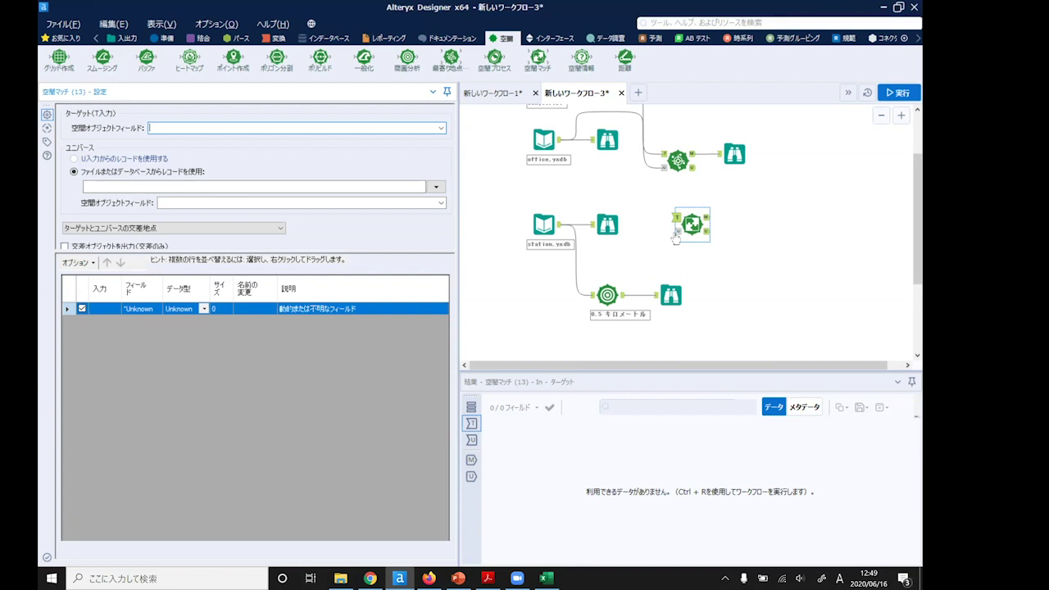
pyautogui.scroll(2, 649, 201)
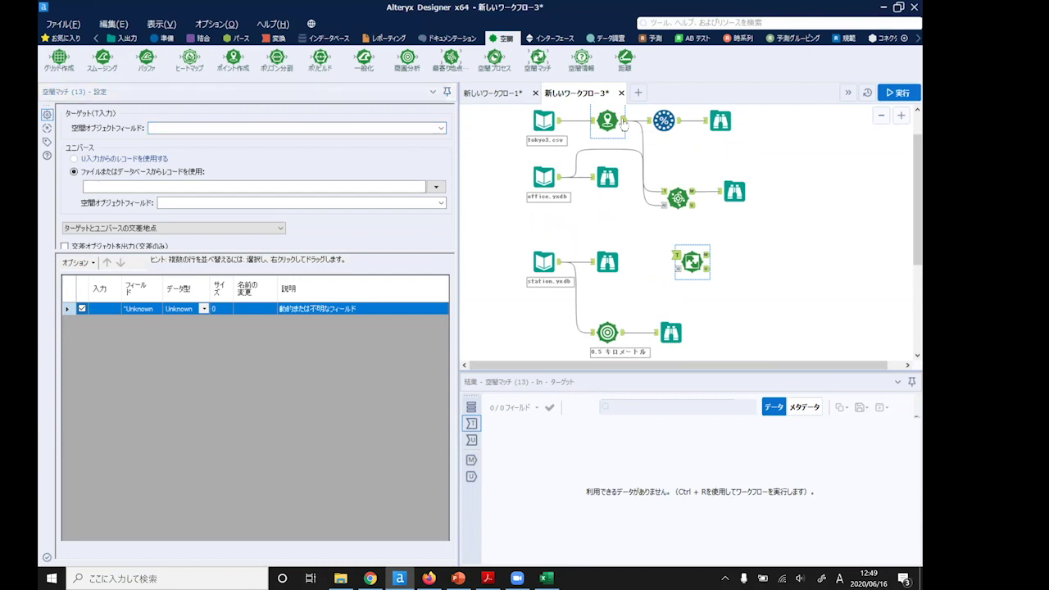
pyautogui.moveTo(625, 123)
pyautogui.mouseDown()
pyautogui.moveTo(643, 206)
pyautogui.moveTo(677, 254)
pyautogui.mouseUp()
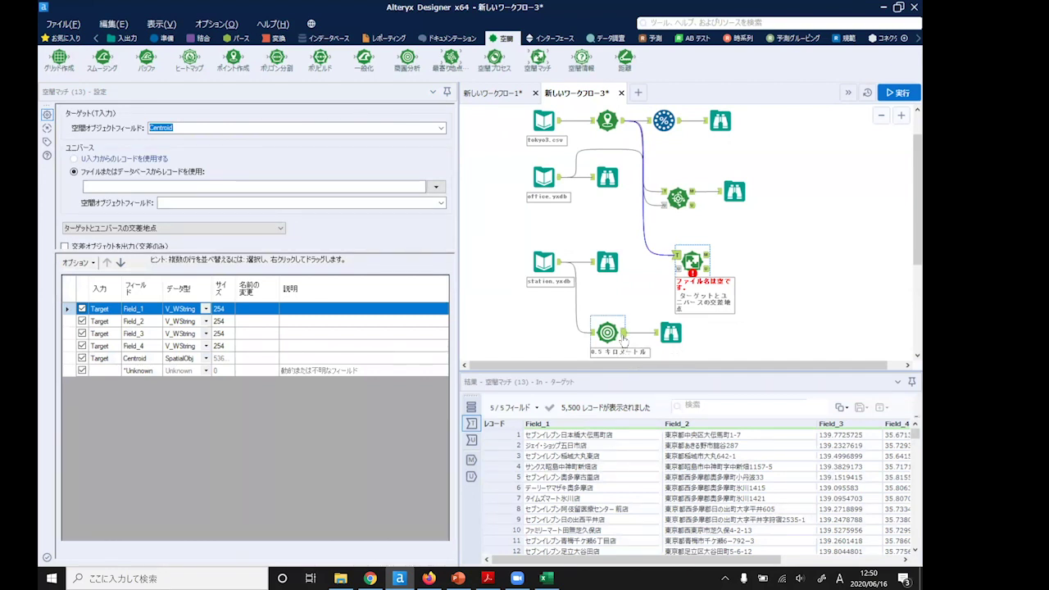
pyautogui.moveTo(623, 336); pyautogui.dragTo(677, 271)
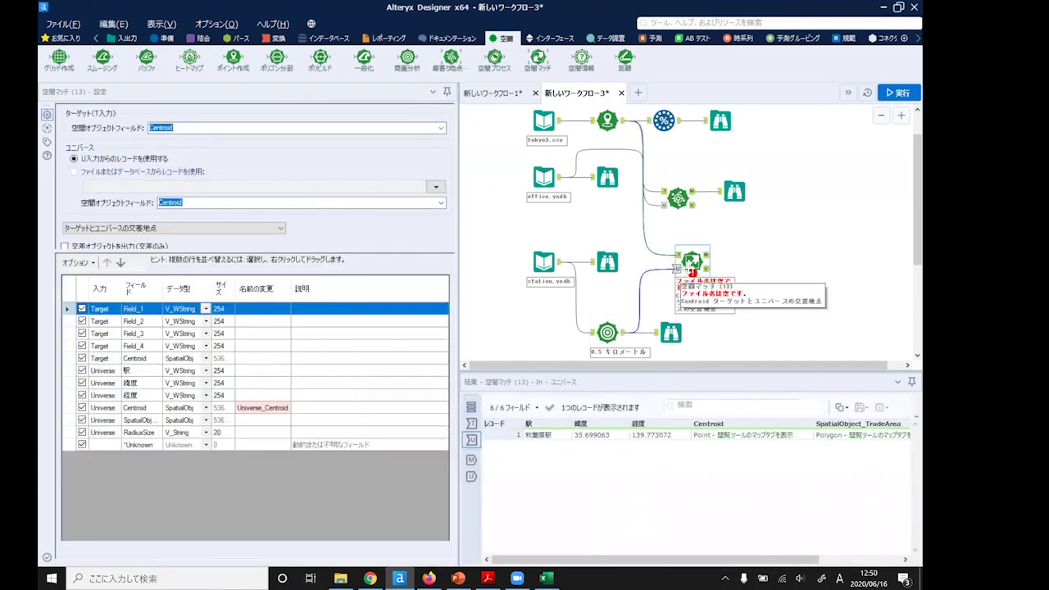
# Check the 商圏分析 output fields and set the 空間マッチ universe's spatial object field to SpatialObject_TradeArea.
pyautogui.click(440, 131)
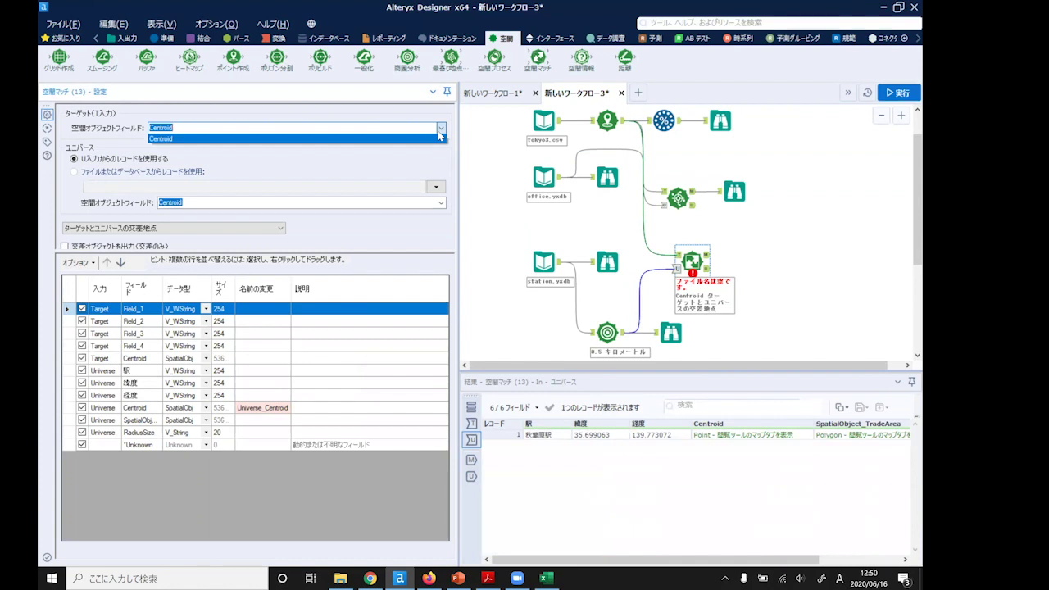
pyautogui.click(621, 340)
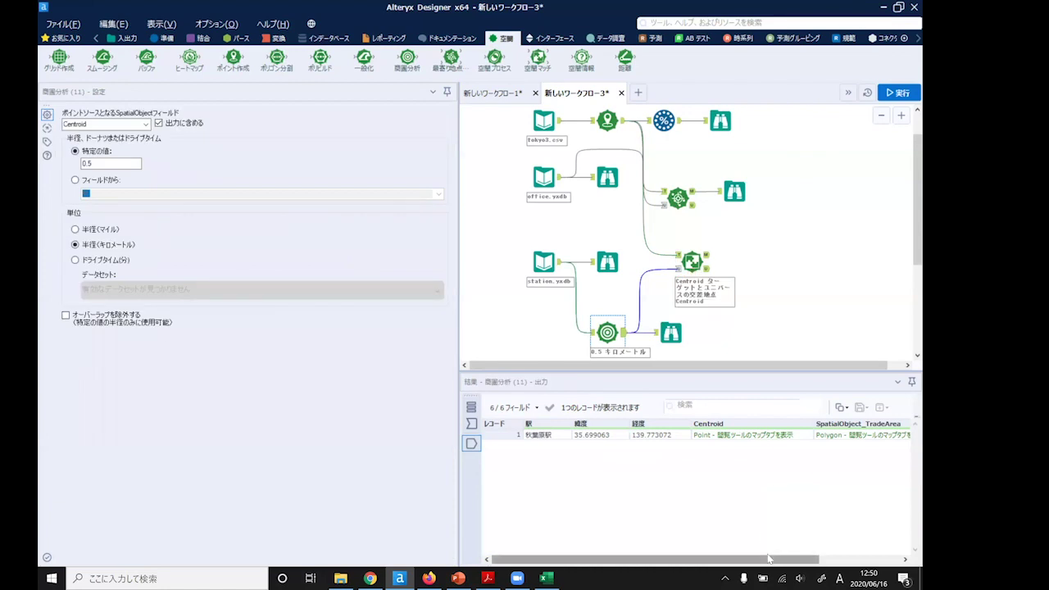
pyautogui.moveTo(769, 560); pyautogui.dragTo(851, 560)
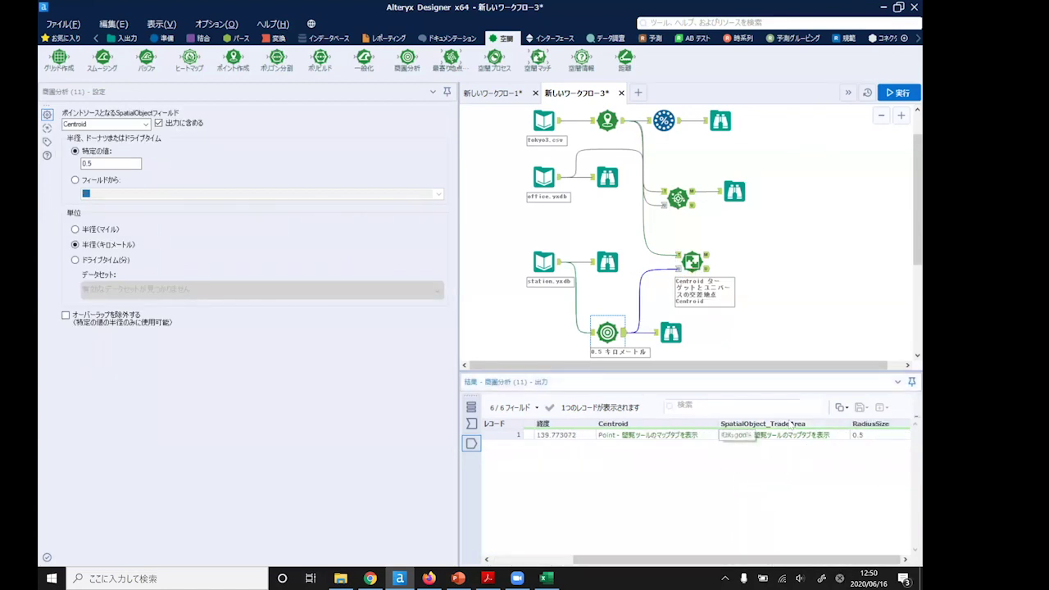
pyautogui.click(688, 261)
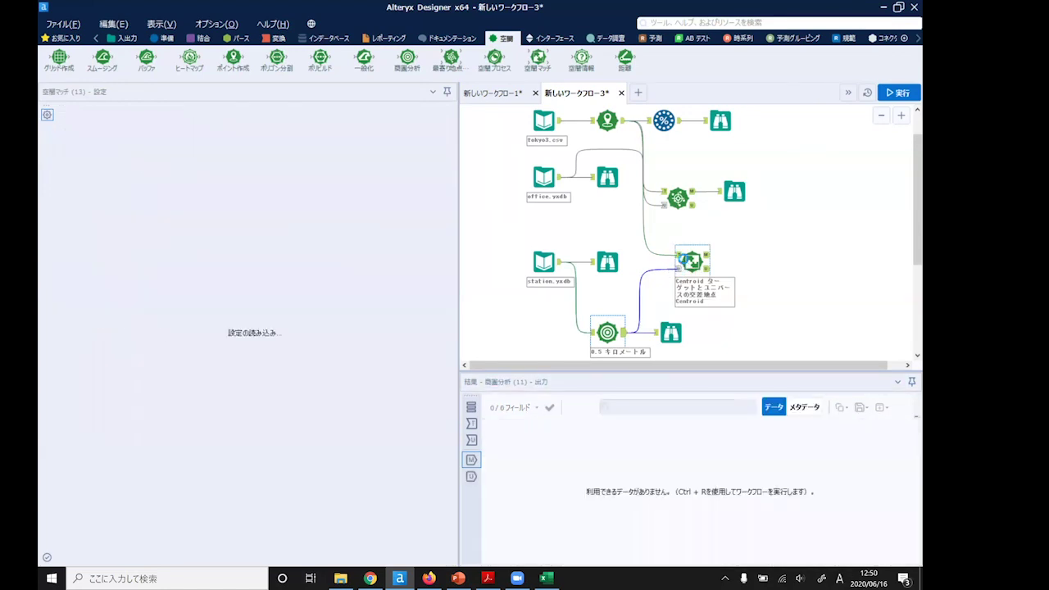
pyautogui.click(441, 203)
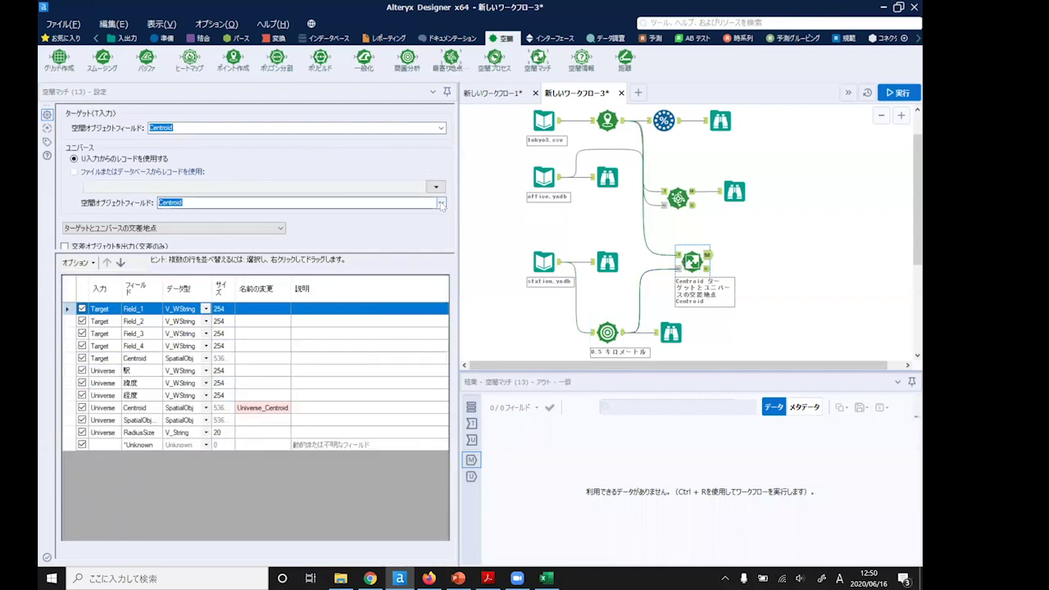
pyautogui.click(419, 222)
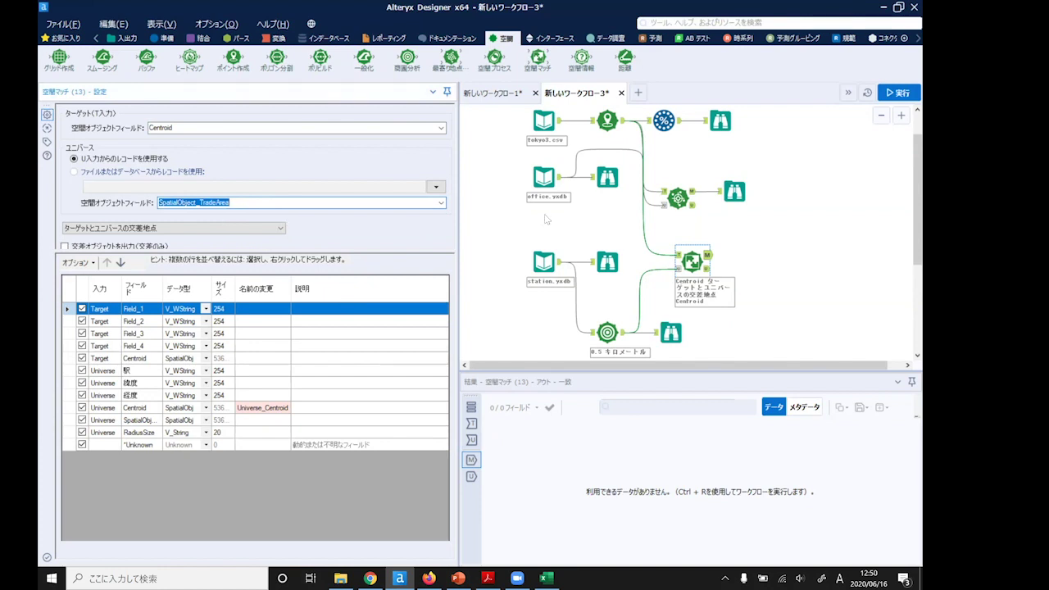
# Connect a 閲覧 tool to the M output of the 空間マッチ tool and run the workflow.
pyautogui.click(123, 38)
pyautogui.moveTo(319, 66); pyautogui.dragTo(746, 258)
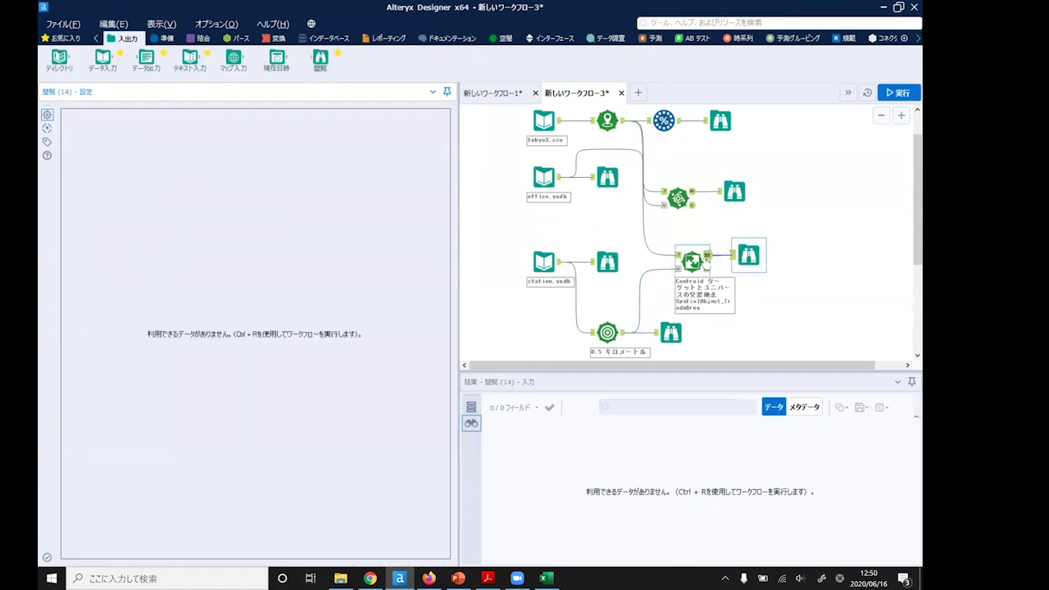
pyautogui.click(896, 93)
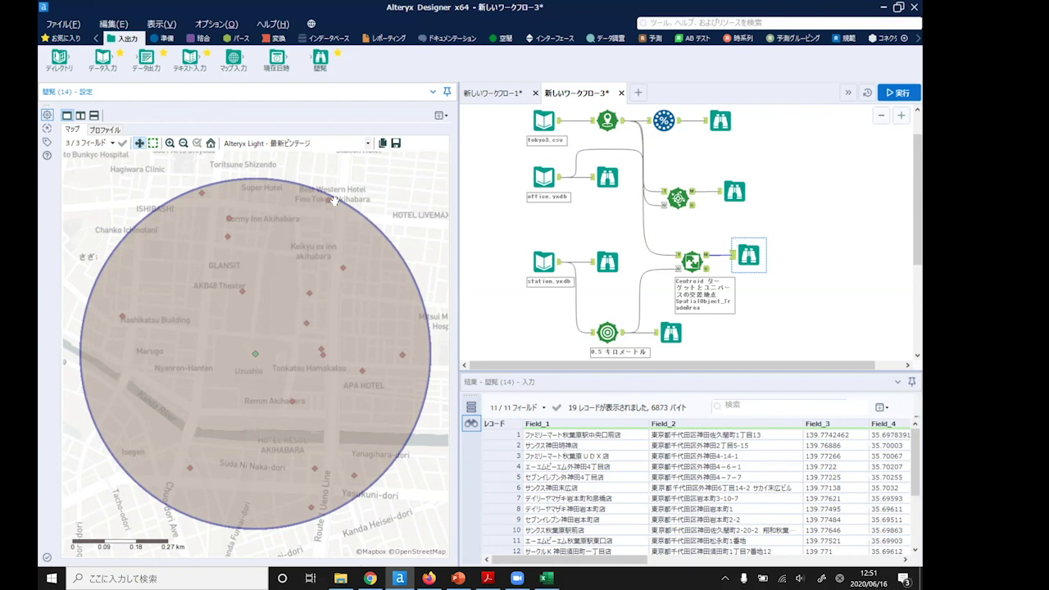
pyautogui.click(512, 39)
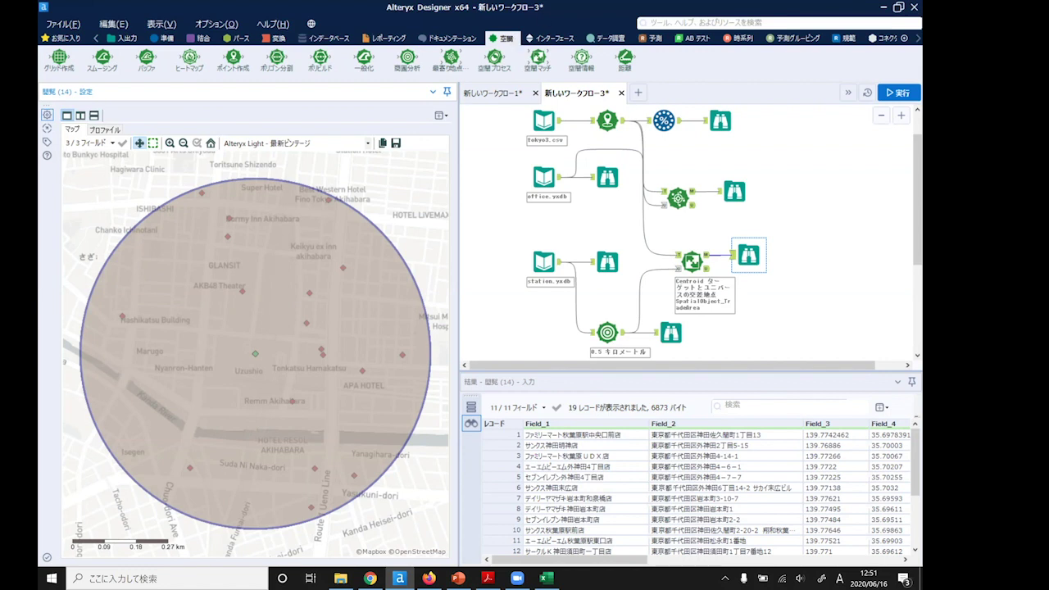
pyautogui.hotkey('alt', 'Tab')
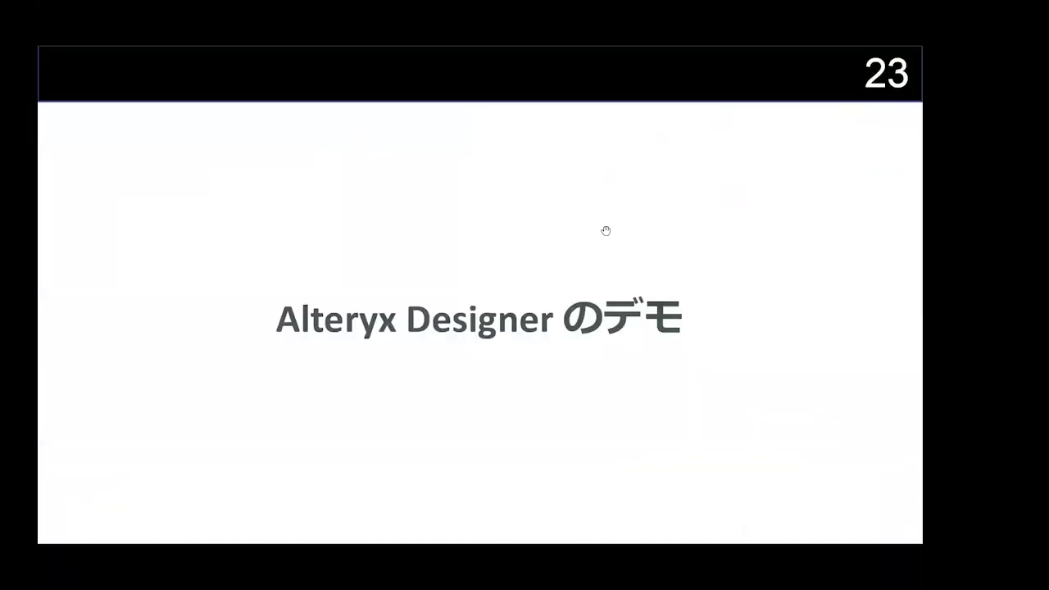
pyautogui.click(652, 276)
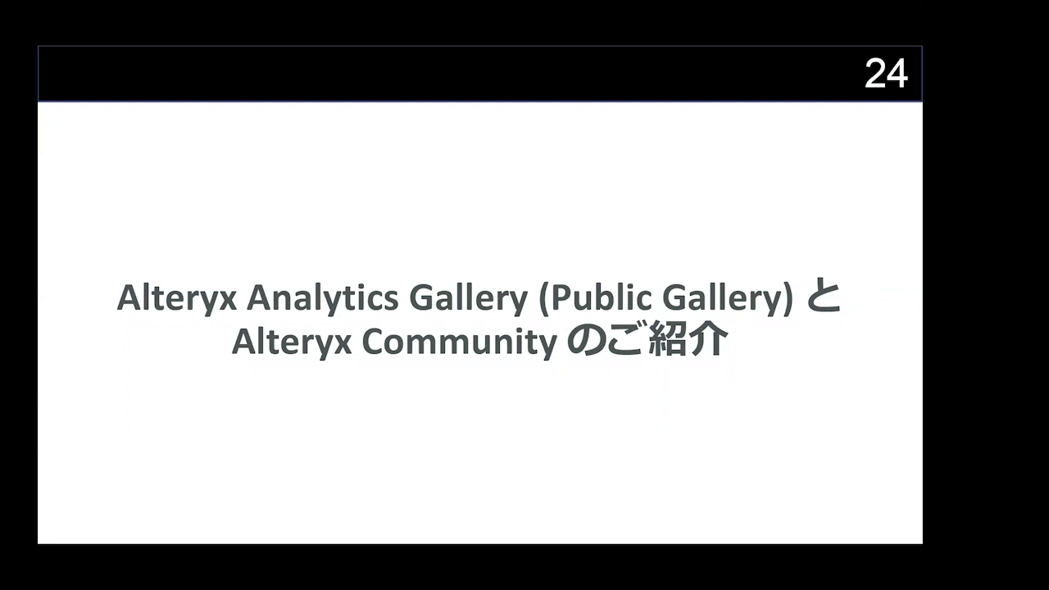
pyautogui.click(468, 180)
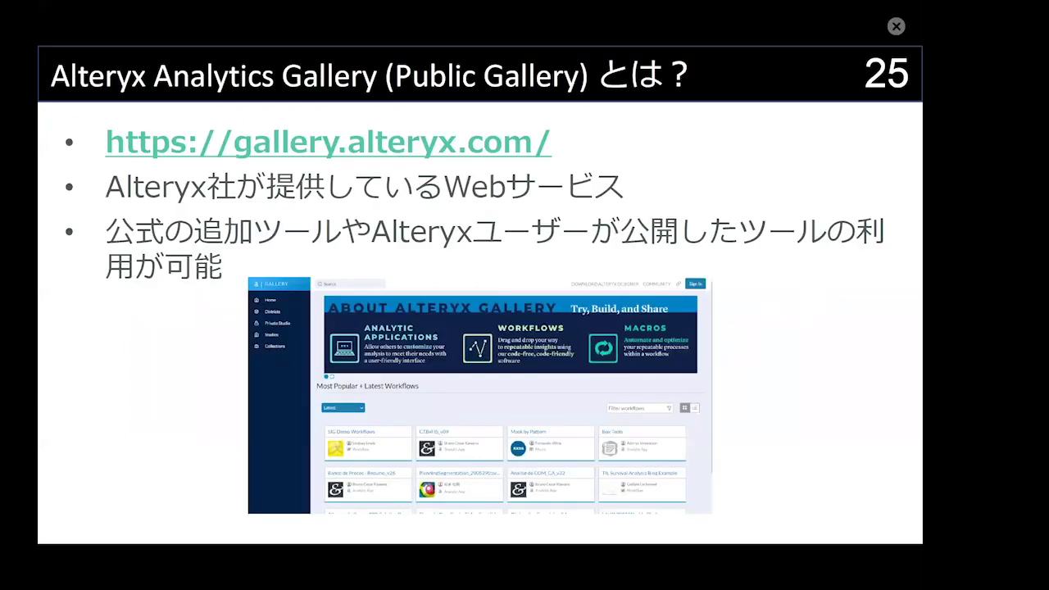